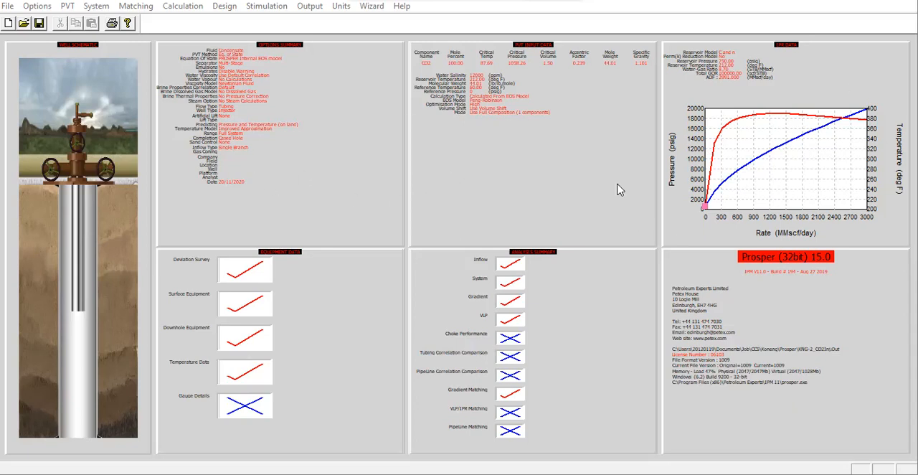
# - Review the system summary options for fluid, well type, calculation type and comments, and close the summary
pyautogui.doubleClick(315, 159)
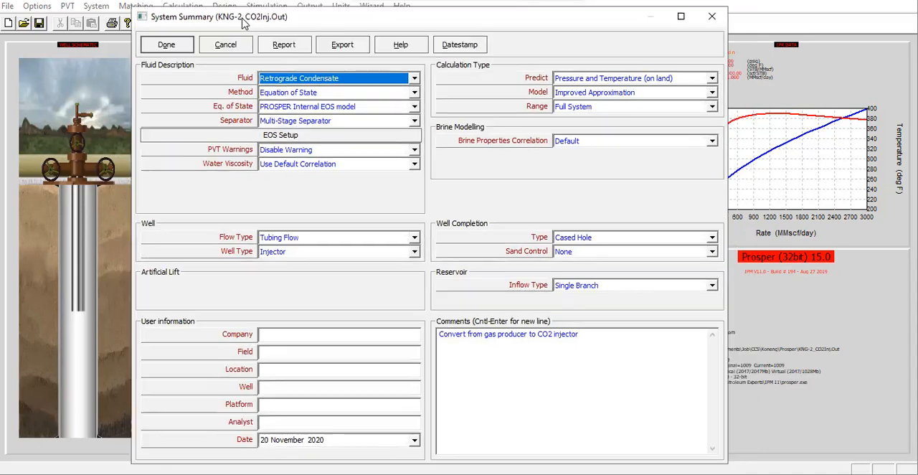
pyautogui.moveTo(273, 15)
pyautogui.mouseDown()
pyautogui.moveTo(244, 21)
pyautogui.moveTo(262, 24)
pyautogui.mouseUp()
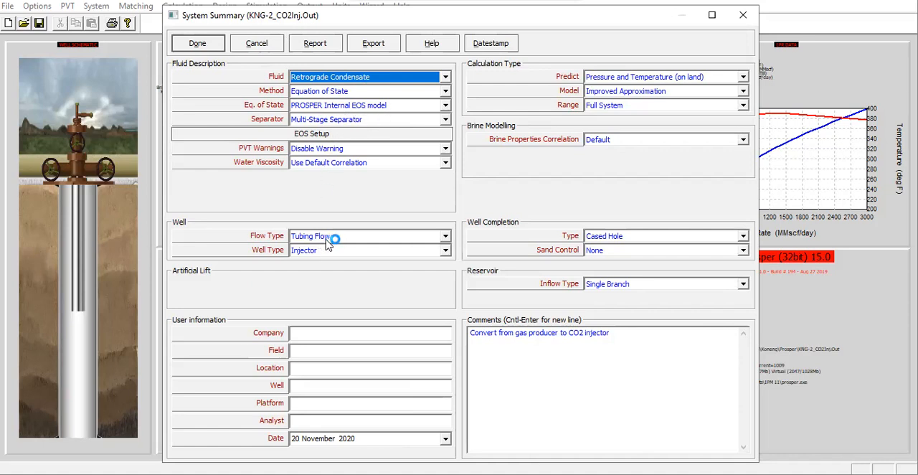
pyautogui.click(588, 394)
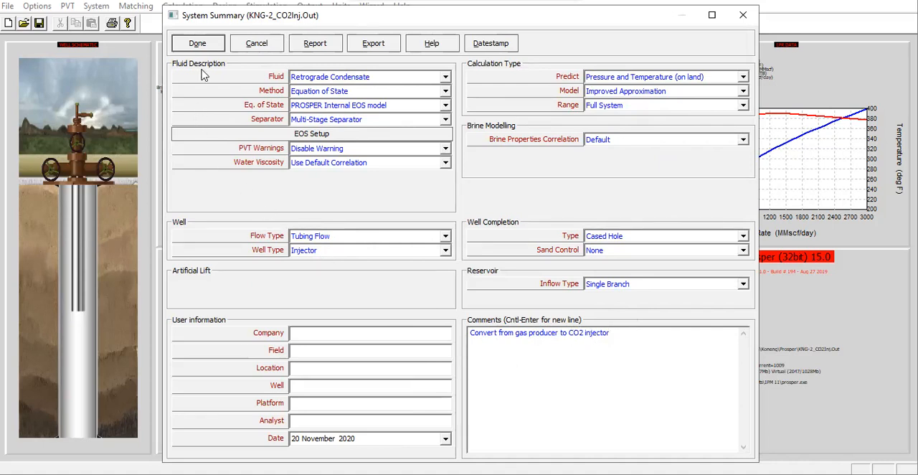
pyautogui.click(198, 45)
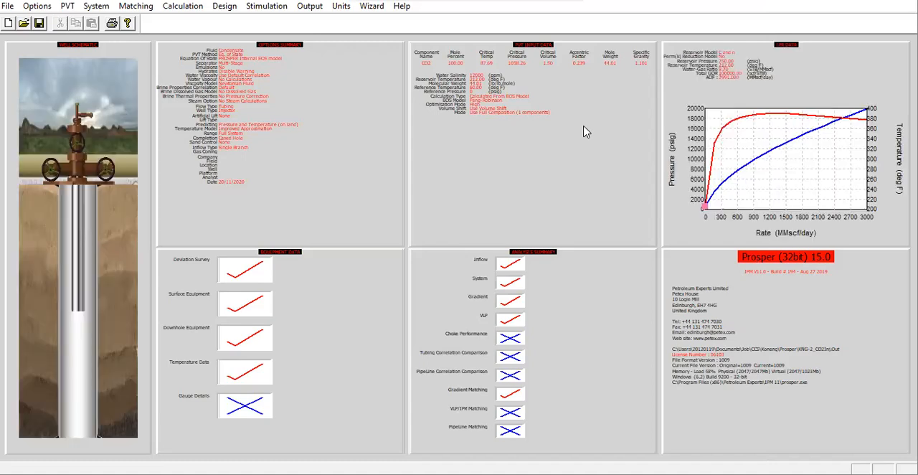
# - Open the PVT composition data and examine the CO2 component's mole percent and critical properties
pyautogui.doubleClick(586, 130)
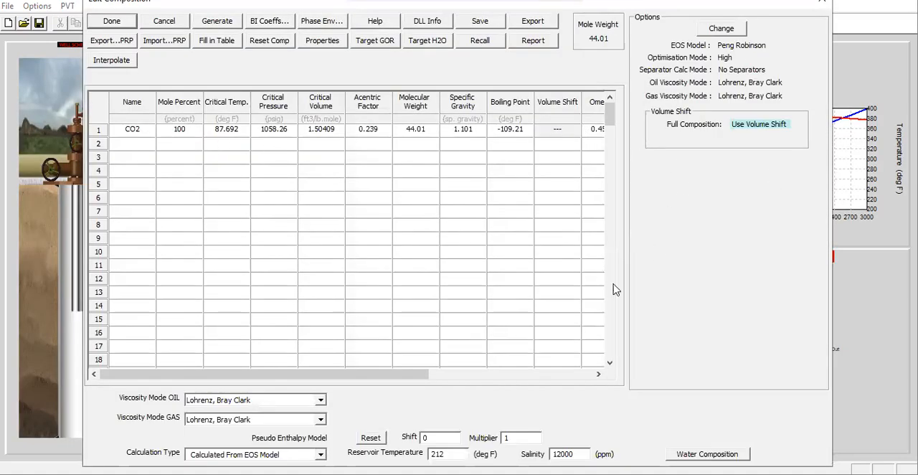
pyautogui.click(441, 371)
pyautogui.moveTo(443, 369); pyautogui.dragTo(346, 383)
pyautogui.moveTo(203, 8); pyautogui.dragTo(202, 24)
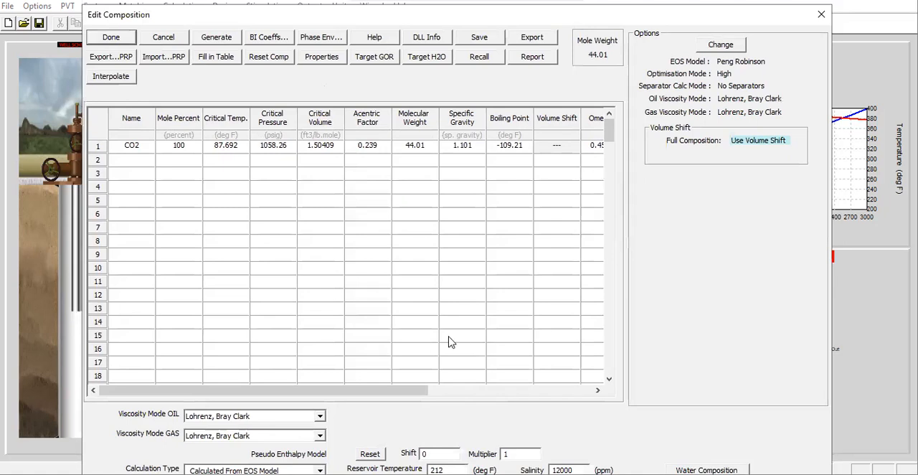
pyautogui.click(136, 150)
pyautogui.click(181, 154)
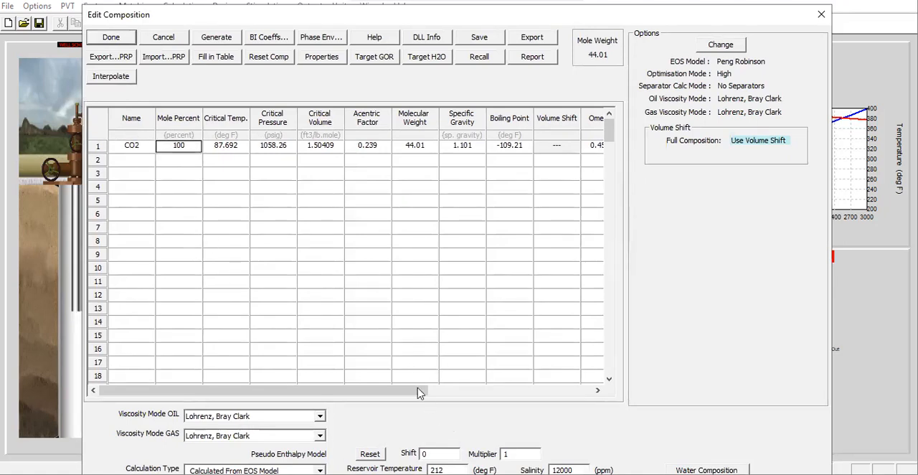
pyautogui.click(223, 147)
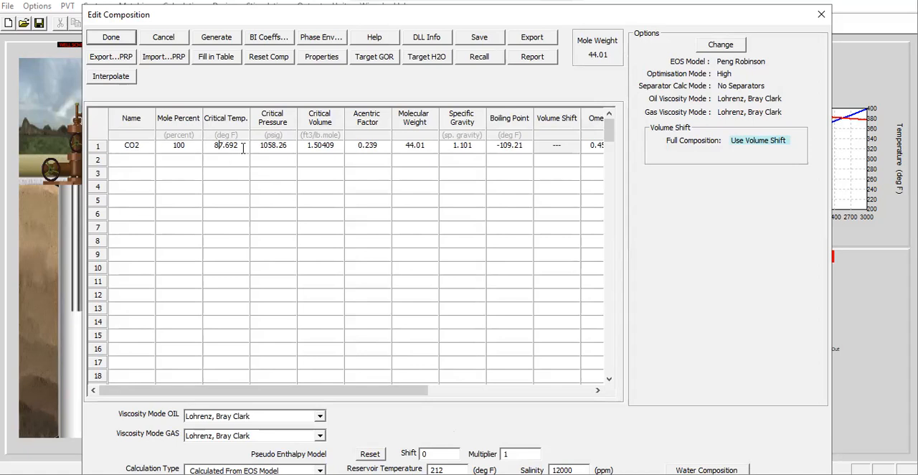
pyautogui.click(467, 395)
pyautogui.moveTo(452, 397); pyautogui.dragTo(272, 365)
# - Check the equation-of-state options and the CO2 phase envelope, and close the composition data
pyautogui.click(722, 48)
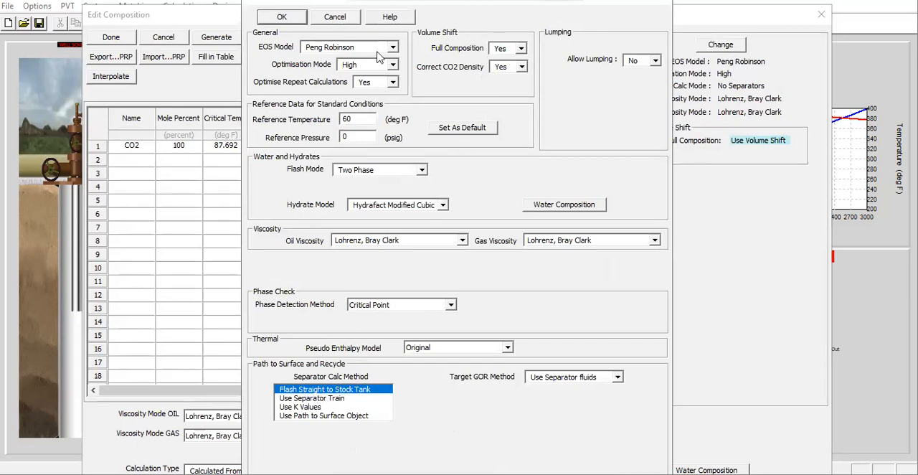
pyautogui.click(300, 22)
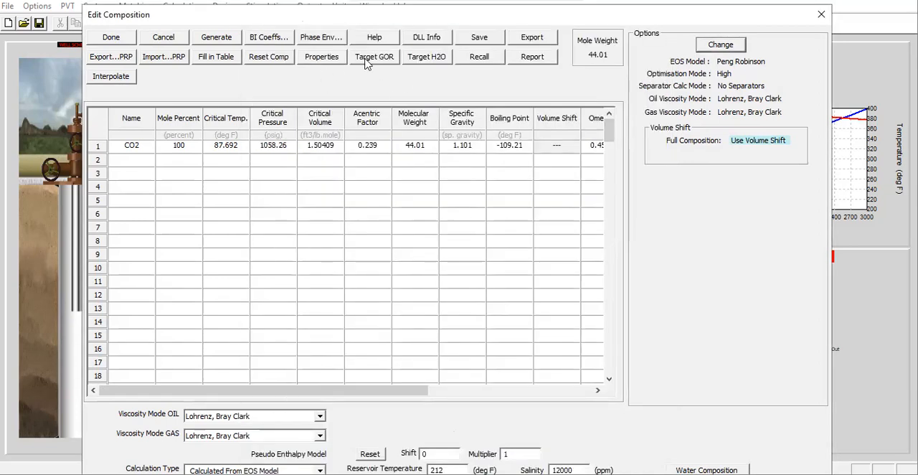
pyautogui.click(322, 37)
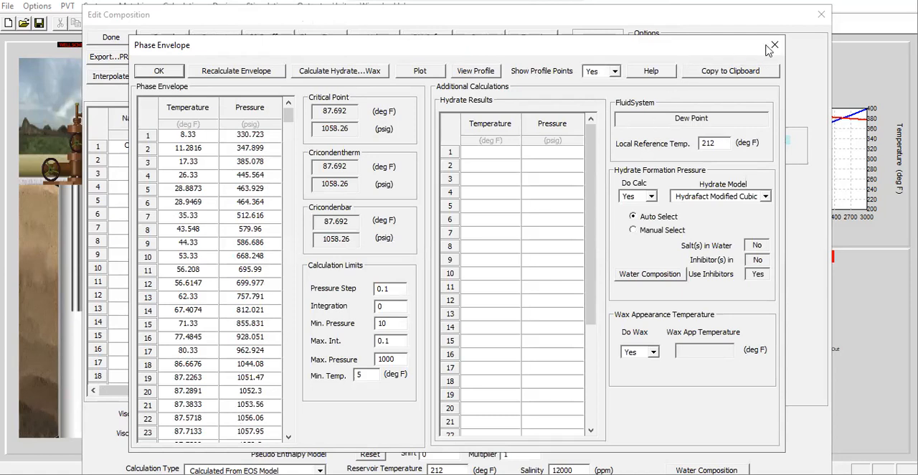
pyautogui.click(164, 72)
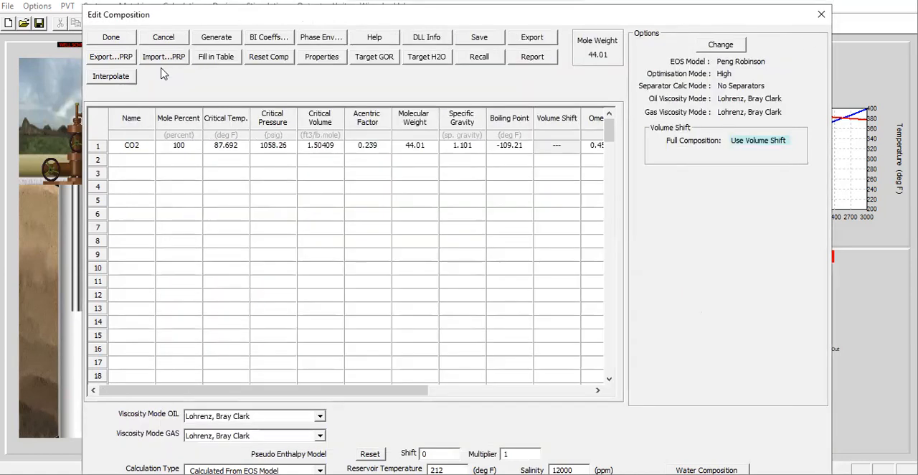
pyautogui.click(130, 37)
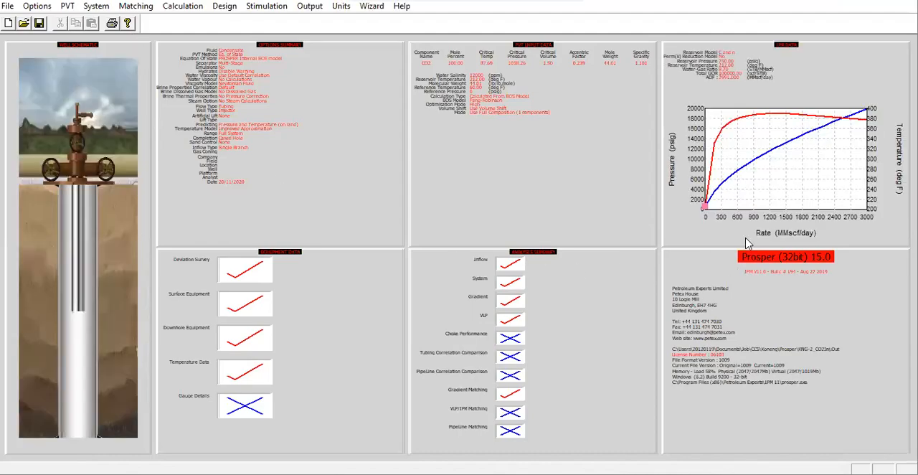
# - Open the IPR data, switch to WellFlo and examine the reservoir layer's BackPressure C coefficient and n exponent
pyautogui.doubleClick(840, 66)
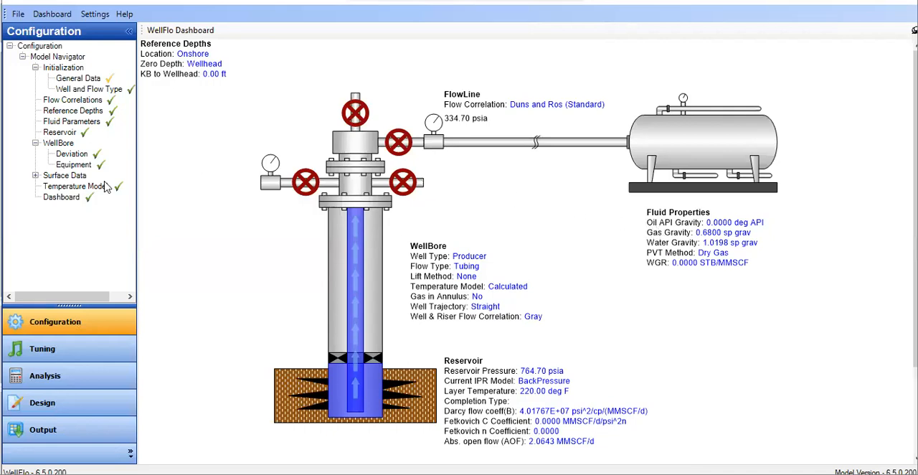
pyautogui.click(60, 133)
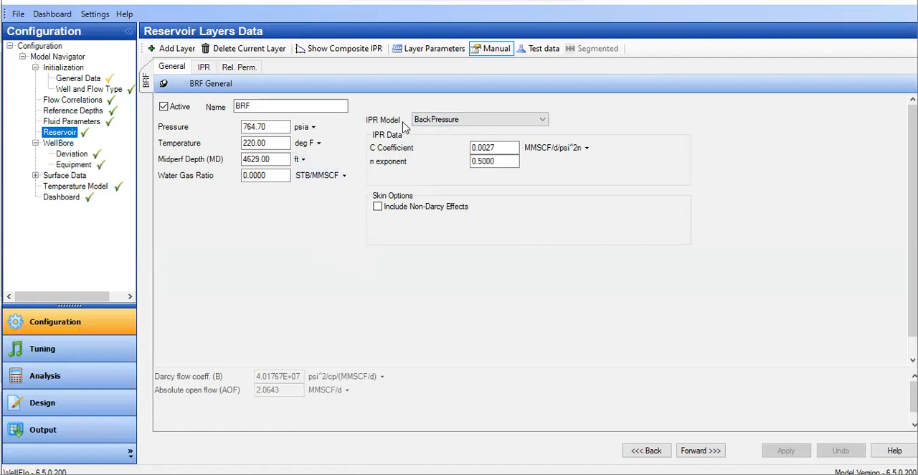
pyautogui.moveTo(498, 148); pyautogui.dragTo(479, 158)
pyautogui.click(482, 149)
pyautogui.click(474, 162)
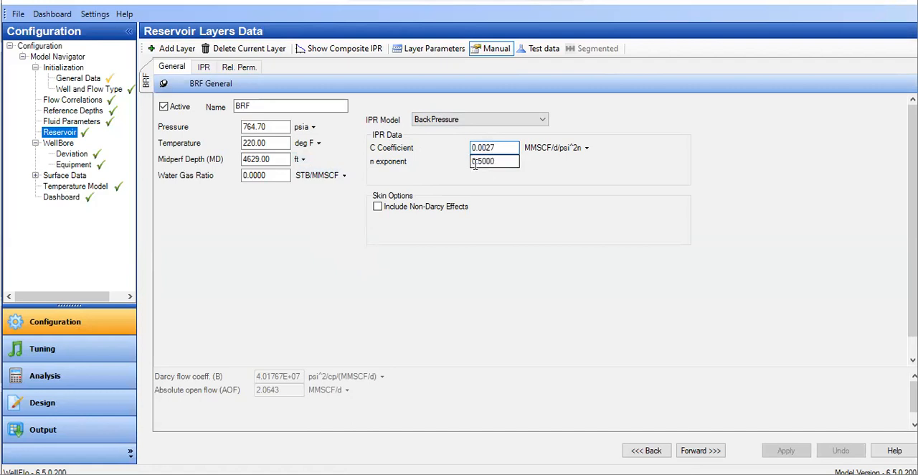
pyautogui.click(480, 163)
pyautogui.write('6')
pyautogui.moveTo(502, 159); pyautogui.dragTo(454, 158)
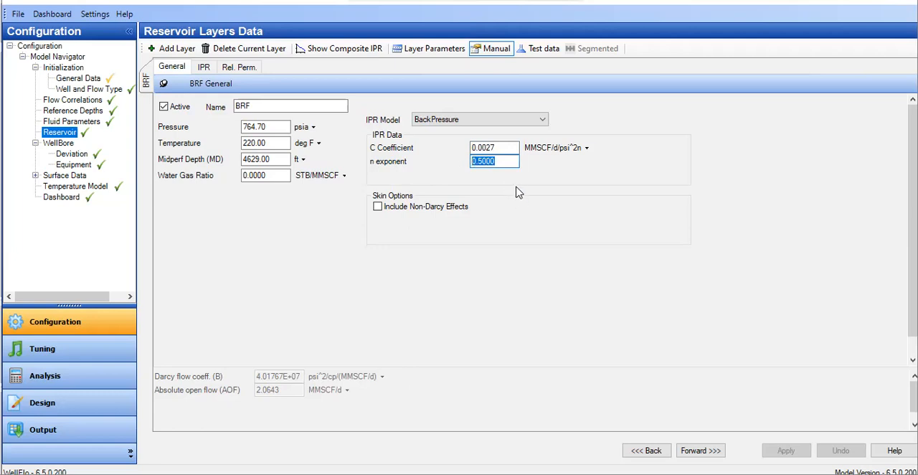
# - Switch back to PROSPER and set the C and n reservoir model's n to 0.5
pyautogui.click(660, 473)
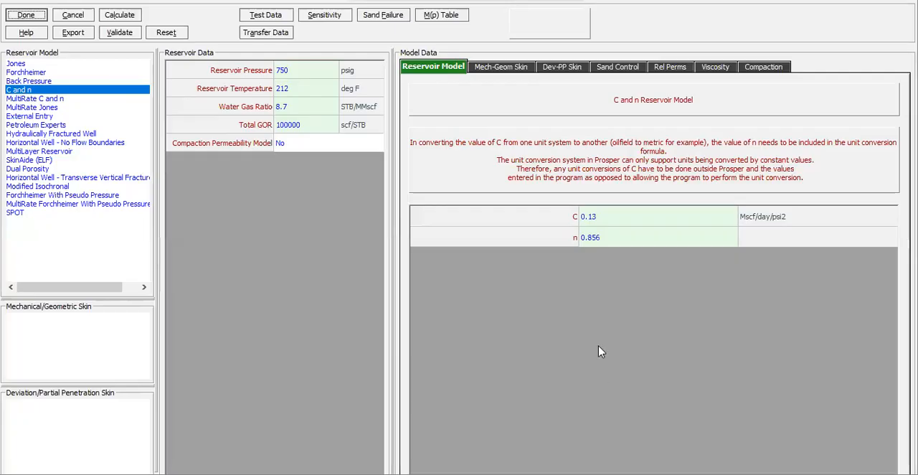
pyautogui.click(611, 239)
pyautogui.write('0.5')
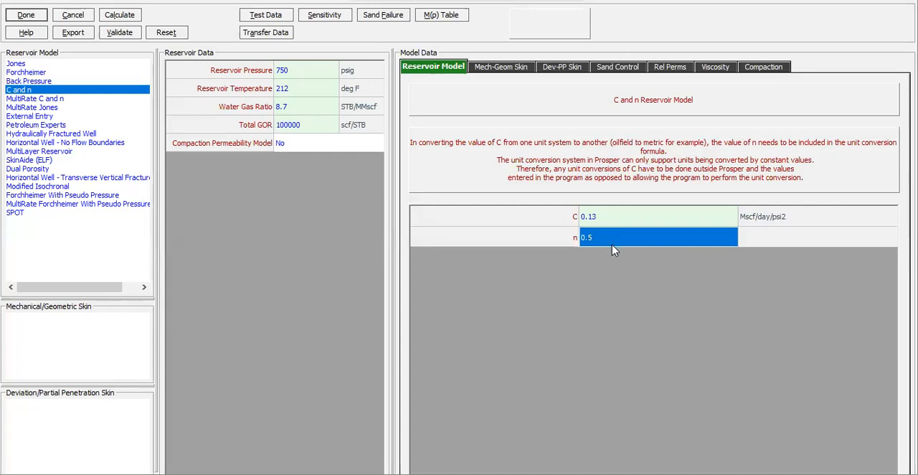
# - Copy the BackPressure C coefficient from the WellFlo reservoir layer and check its available units
pyautogui.click(615, 220)
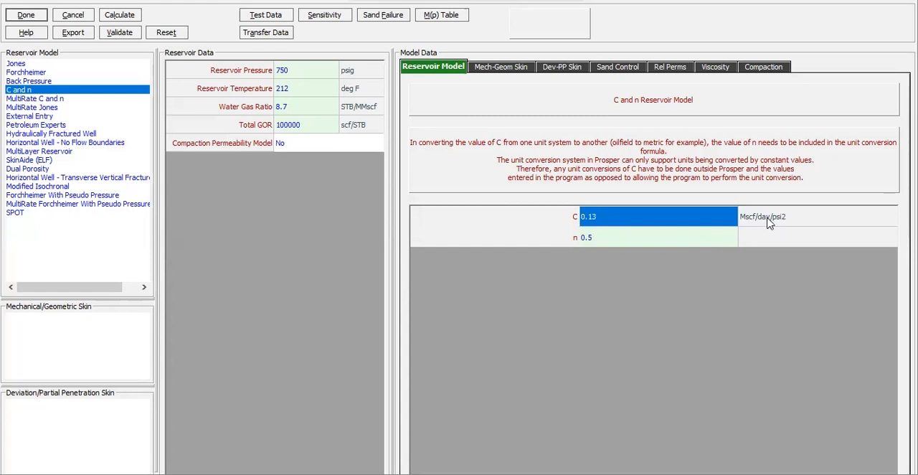
pyautogui.click(702, 470)
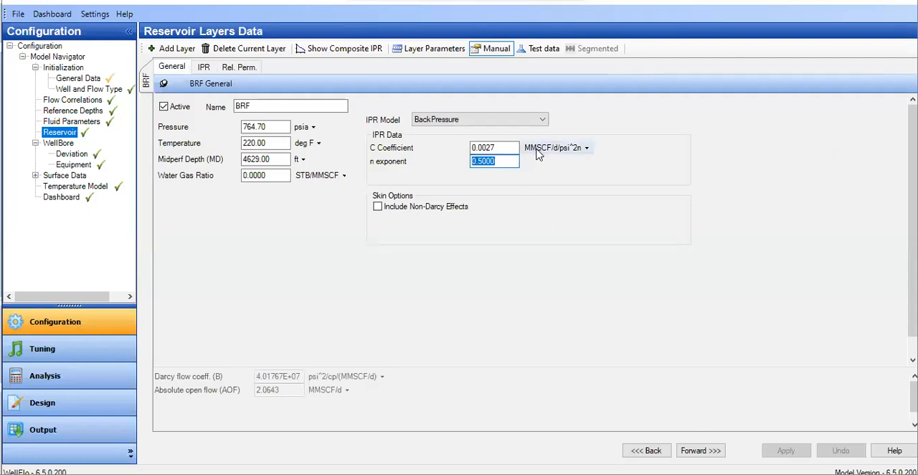
pyautogui.click(501, 147)
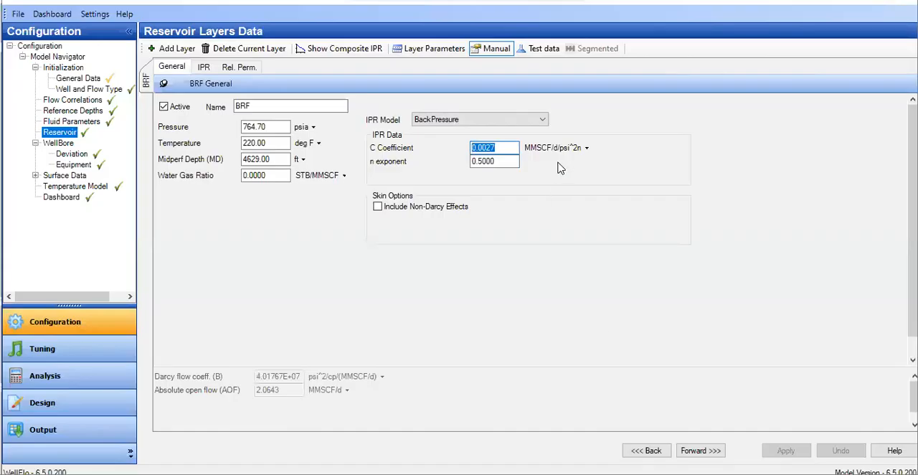
pyautogui.click(574, 149)
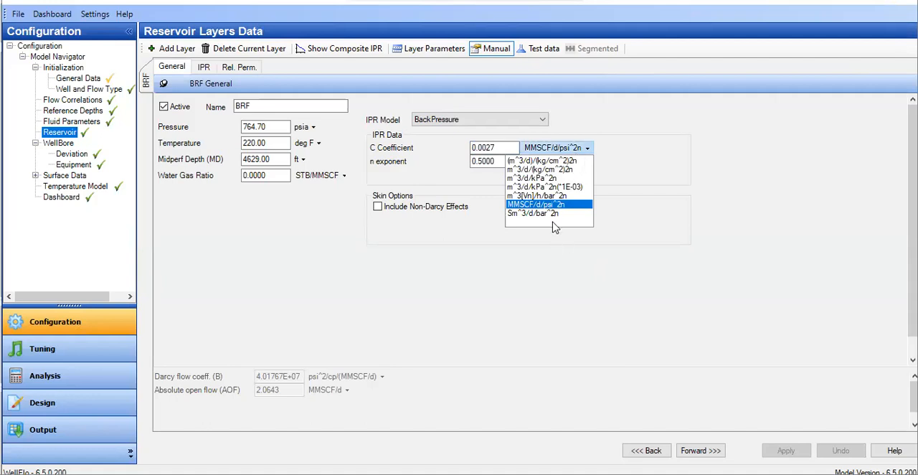
pyautogui.click(731, 213)
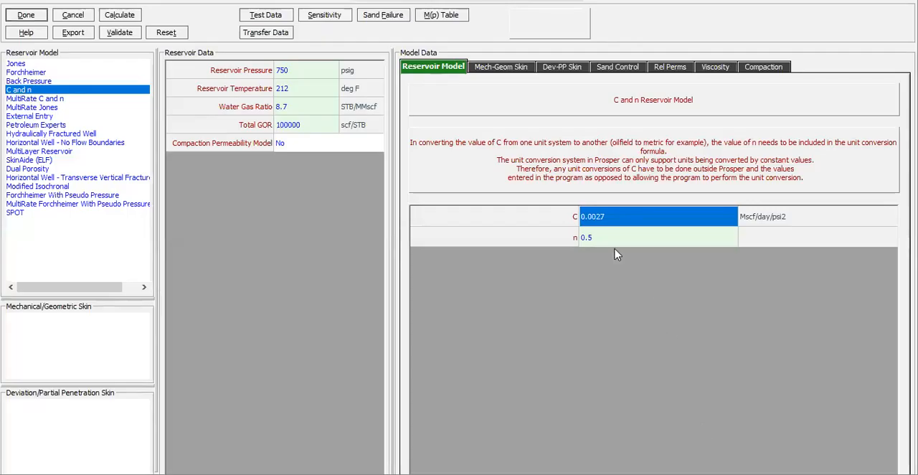
# - In PROSPER, set the reservoir model's C to 2.7 Mscf/day/psi2, converting the value copied from WellFlo
pyautogui.click(597, 229)
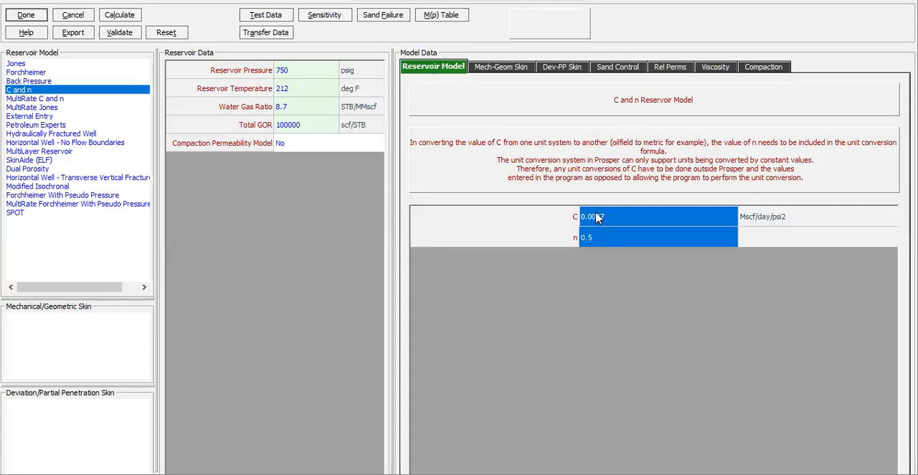
pyautogui.click(594, 213)
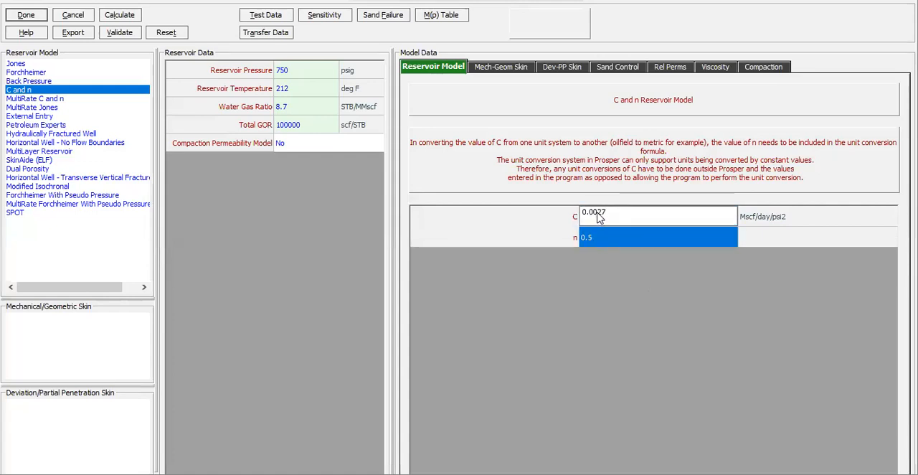
pyautogui.moveTo(598, 215); pyautogui.dragTo(575, 217)
pyautogui.press('BackSpace')
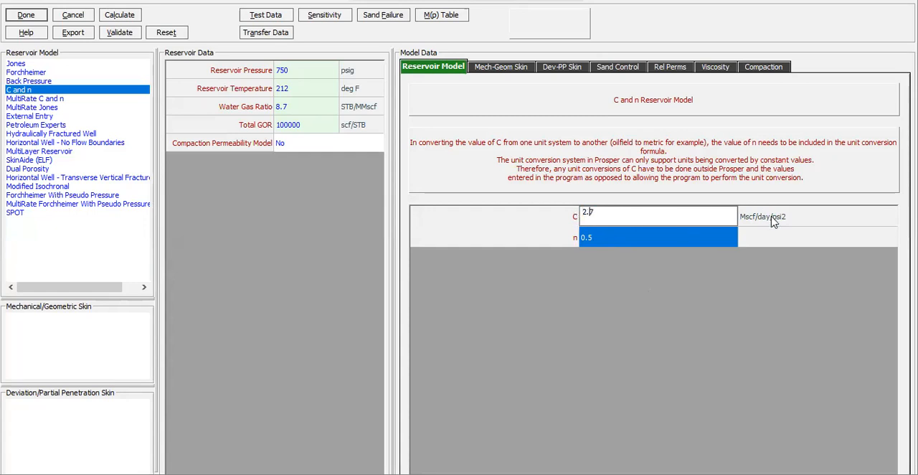
pyautogui.click(787, 235)
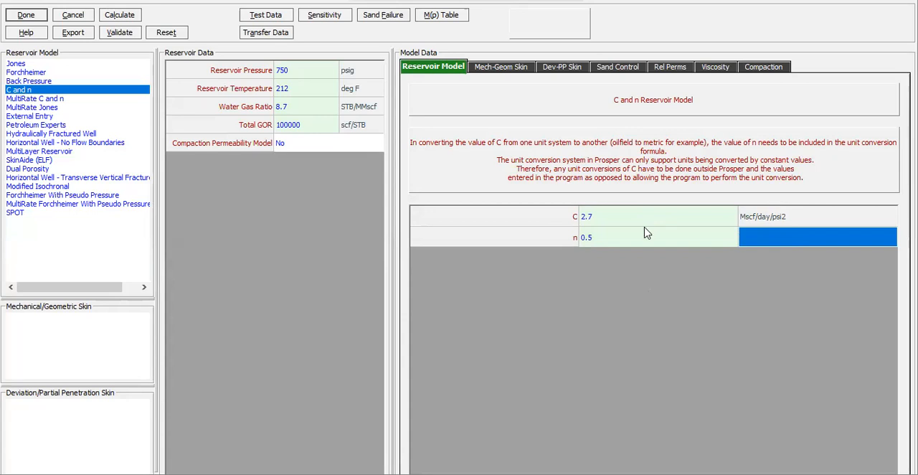
# - Change the WellFlo reservoir layer's pressure unit to psig to compare it with PROSPER's reservoir pressure
pyautogui.click(293, 72)
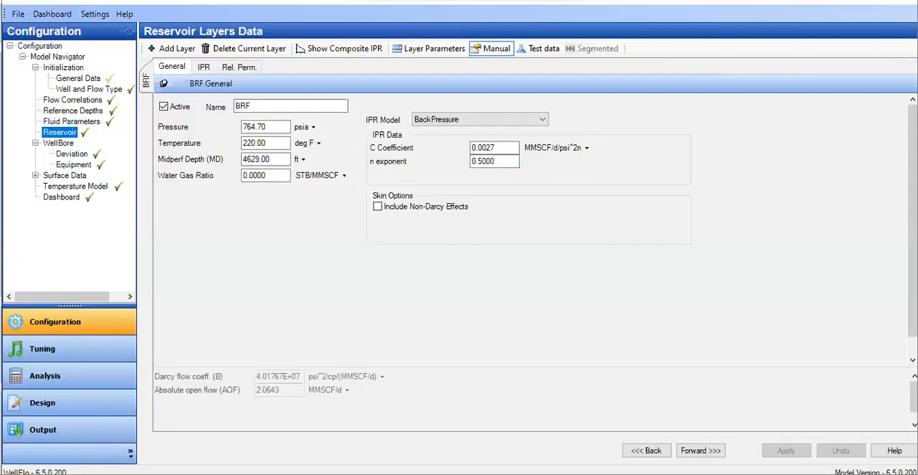
pyautogui.click(264, 127)
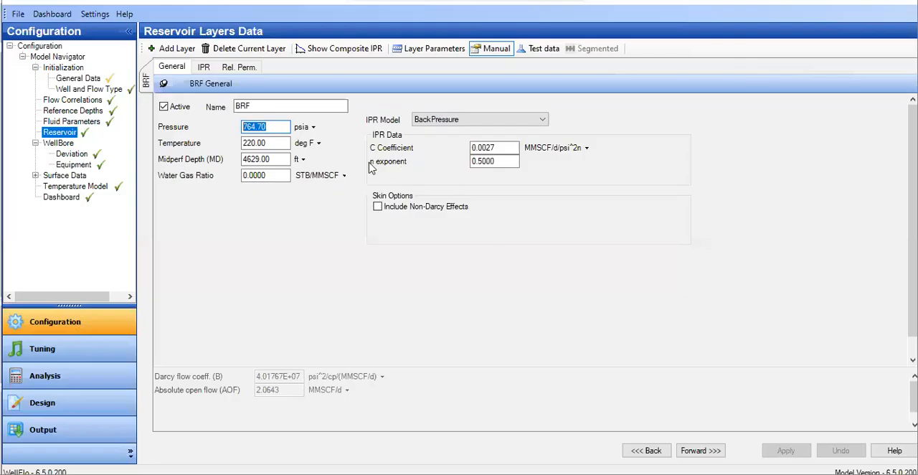
pyautogui.click(304, 129)
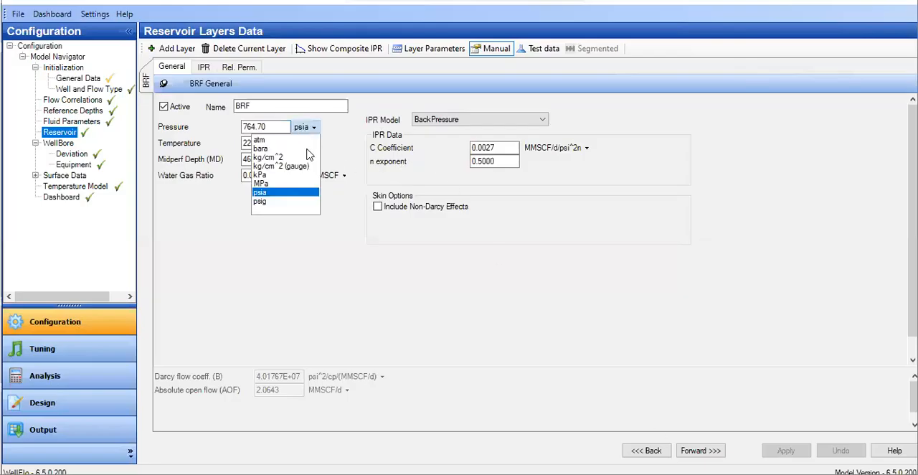
pyautogui.click(280, 205)
pyautogui.doubleClick(264, 126)
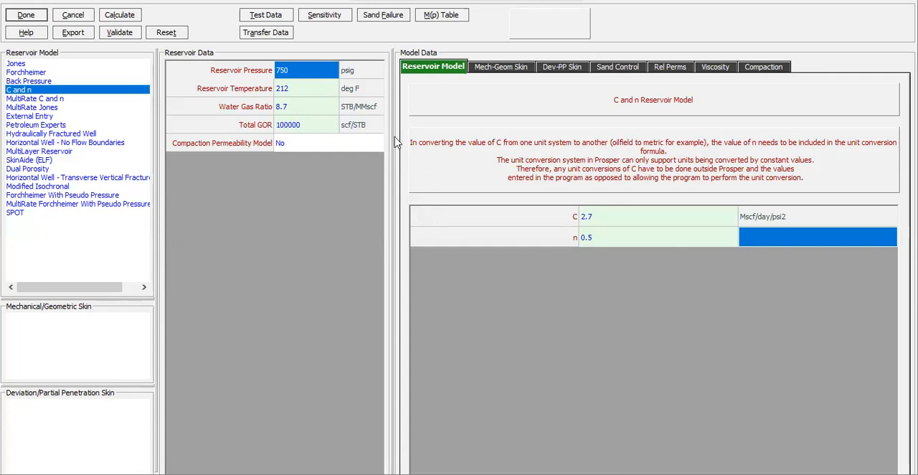
# - Check PROSPER's reservoir temperature and set the water gas ratio to 0 STB/MMscf
pyautogui.click(307, 97)
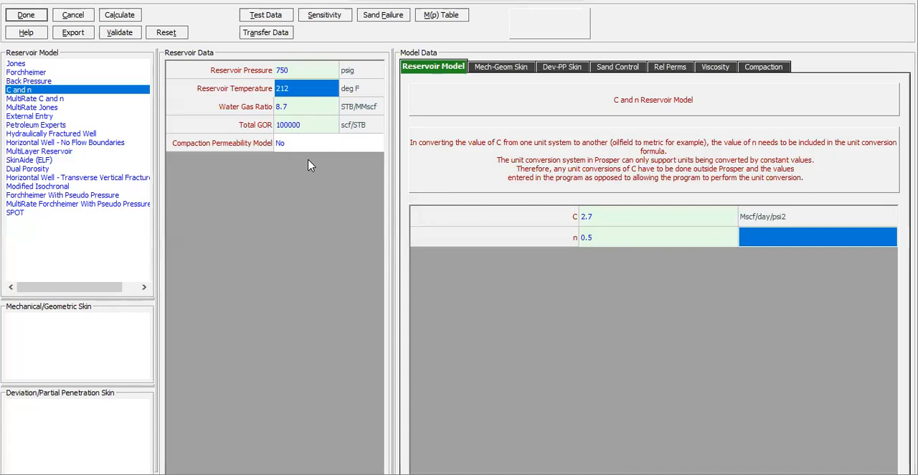
pyautogui.click(307, 109)
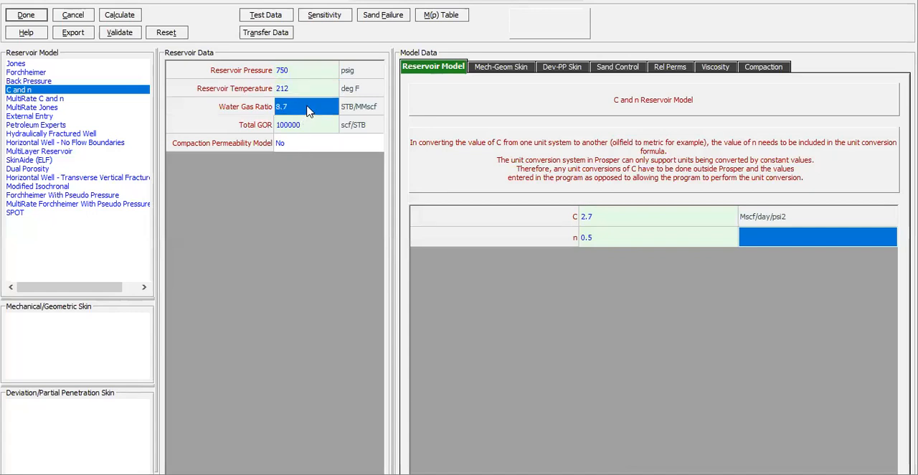
pyautogui.write('0')
pyautogui.press('Return')
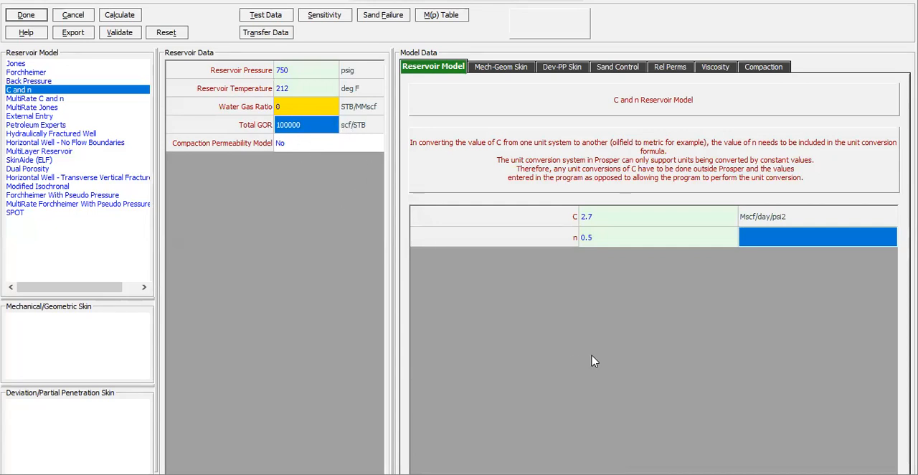
# - Calculate the C and n inflow performance and plot pressure against rate
pyautogui.click(123, 15)
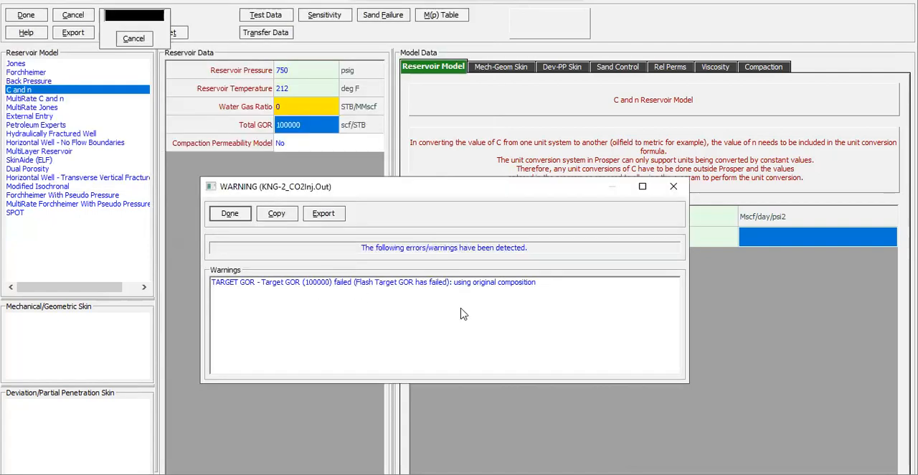
pyautogui.click(233, 216)
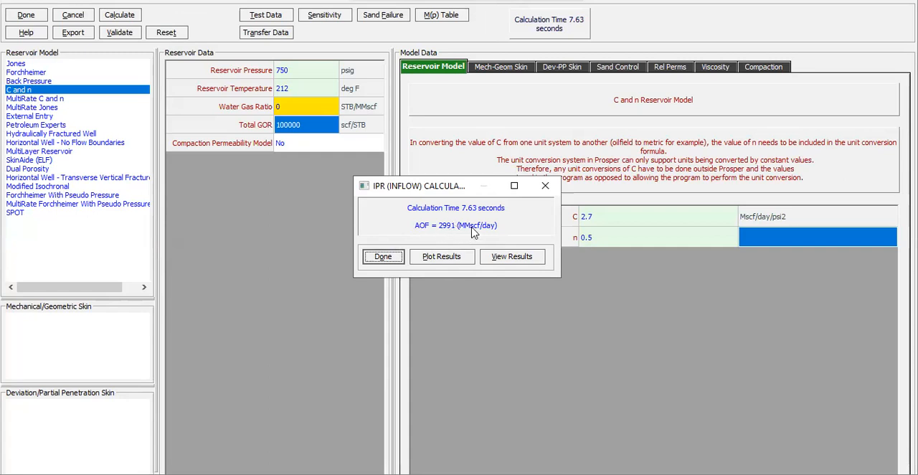
pyautogui.click(444, 262)
pyautogui.keyDown('ctrl'); pyautogui.click(499, 205); pyautogui.keyUp('ctrl')
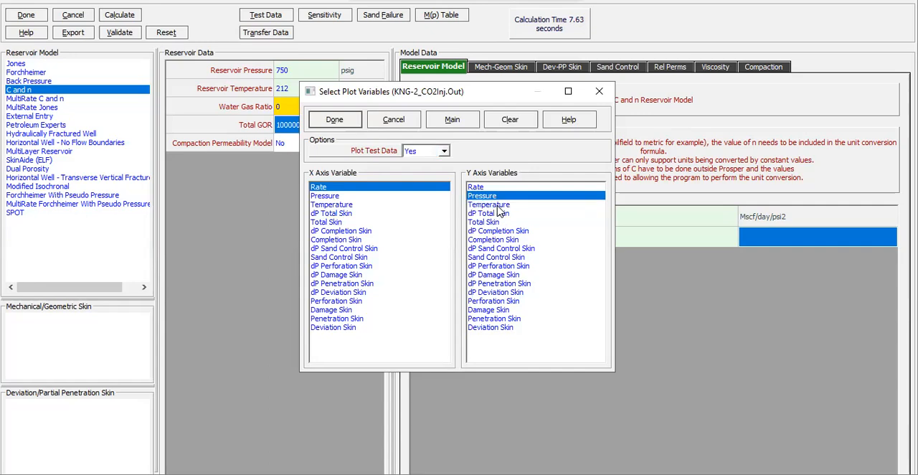
pyautogui.click(335, 119)
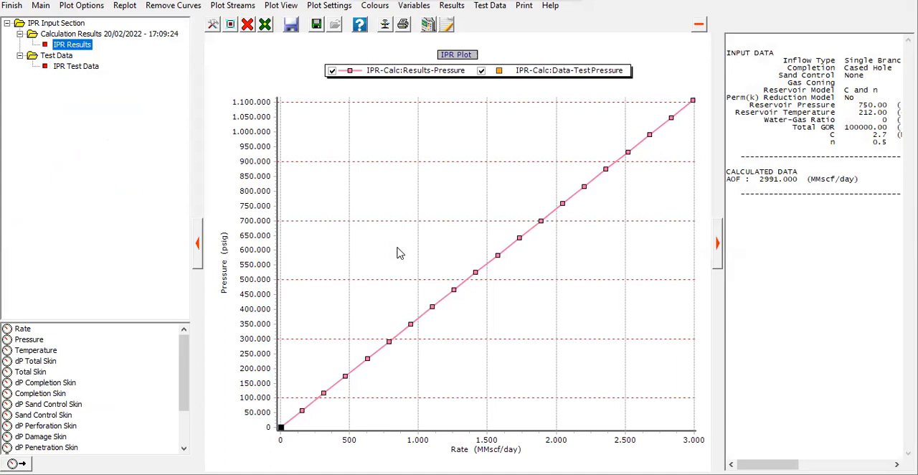
# - Examine the IPR curve near zero rate and over its full range, with and without the side panes
pyautogui.moveTo(272, 356); pyautogui.dragTo(370, 435)
pyautogui.moveTo(305, 159); pyautogui.dragTo(614, 373)
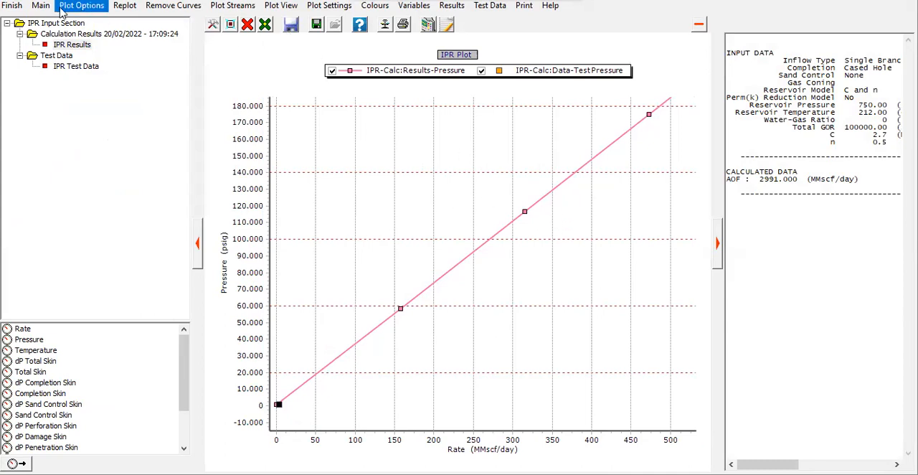
pyautogui.click(126, 5)
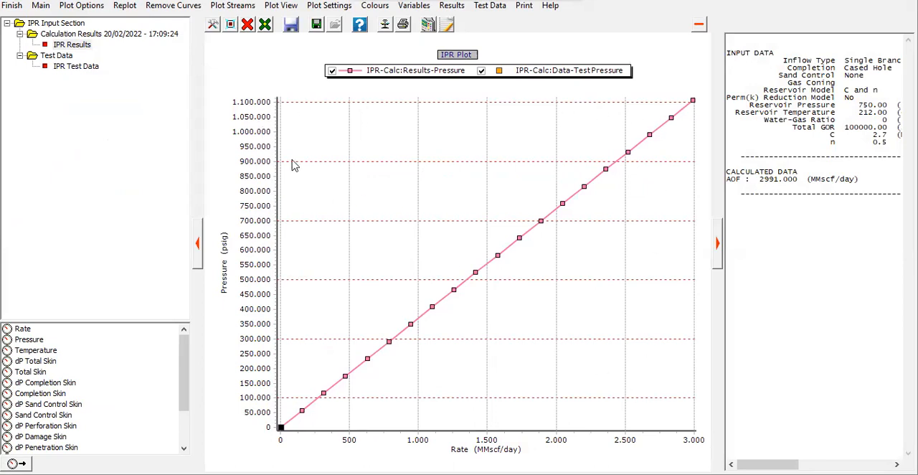
pyautogui.moveTo(278, 103); pyautogui.dragTo(700, 441)
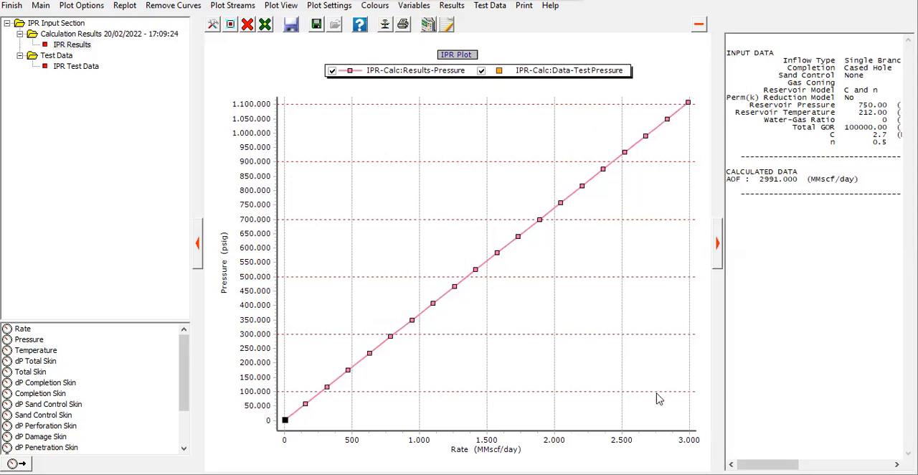
pyautogui.click(198, 252)
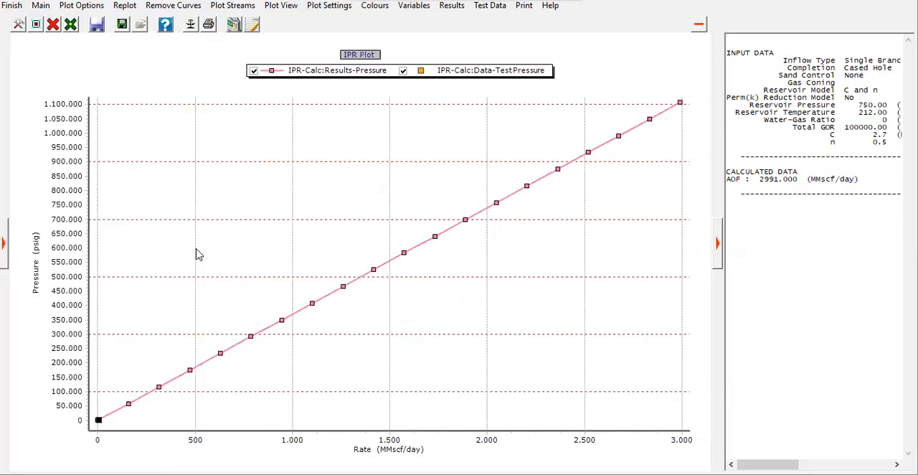
pyautogui.click(717, 245)
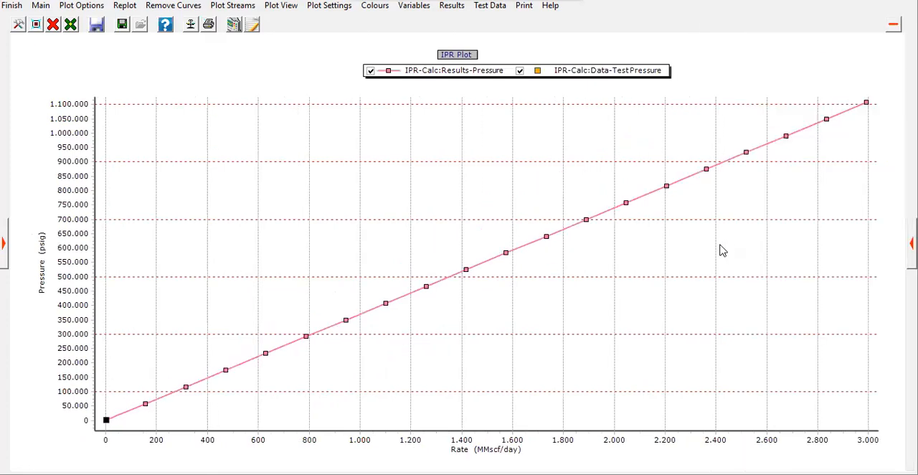
pyautogui.click(6, 241)
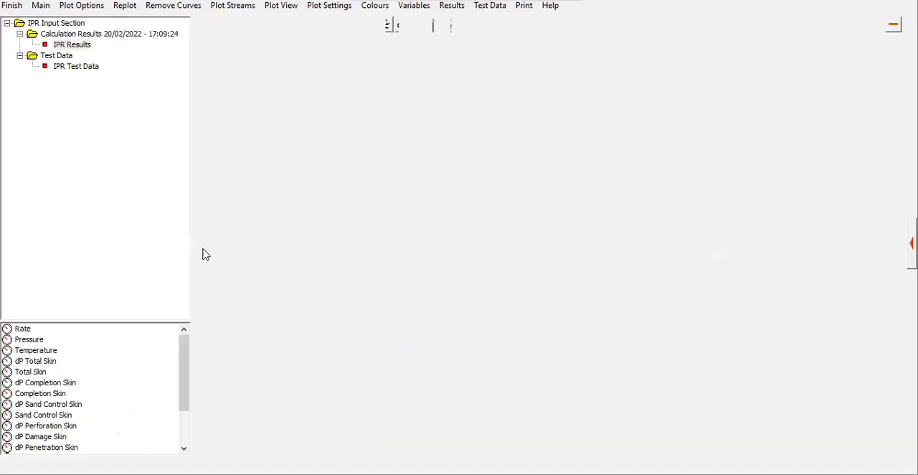
pyautogui.click(910, 244)
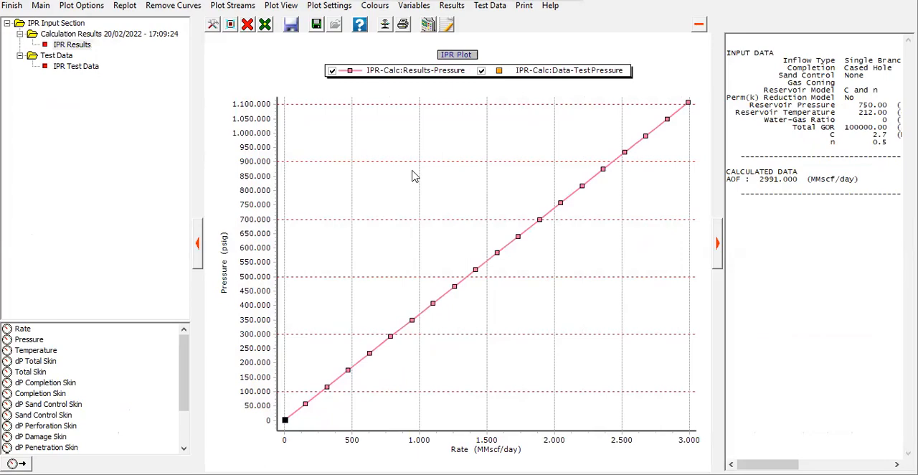
# - Close the IPR results and inflow input, and save the model by overwriting KNG-2_CO2Inj.Out
pyautogui.click(13, 6)
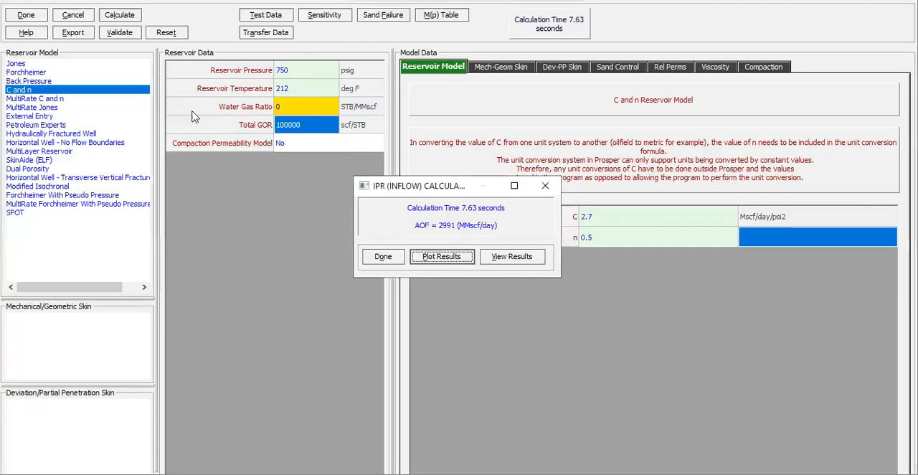
pyautogui.click(383, 257)
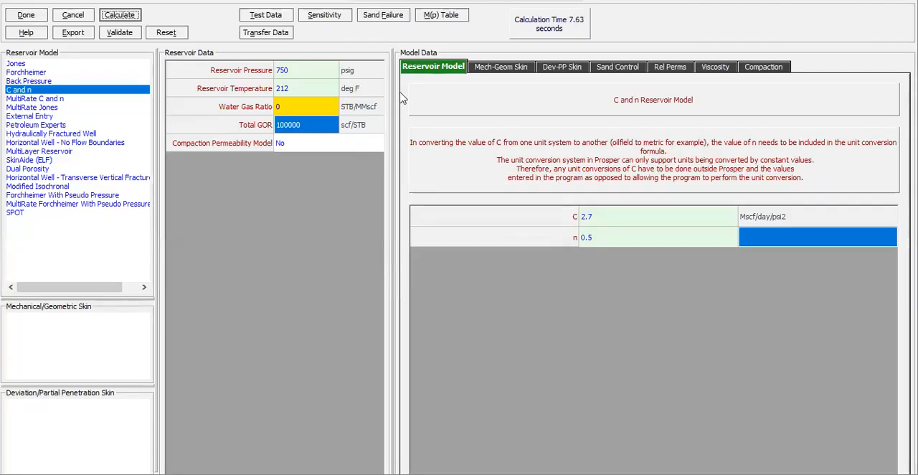
pyautogui.click(621, 224)
pyautogui.click(615, 243)
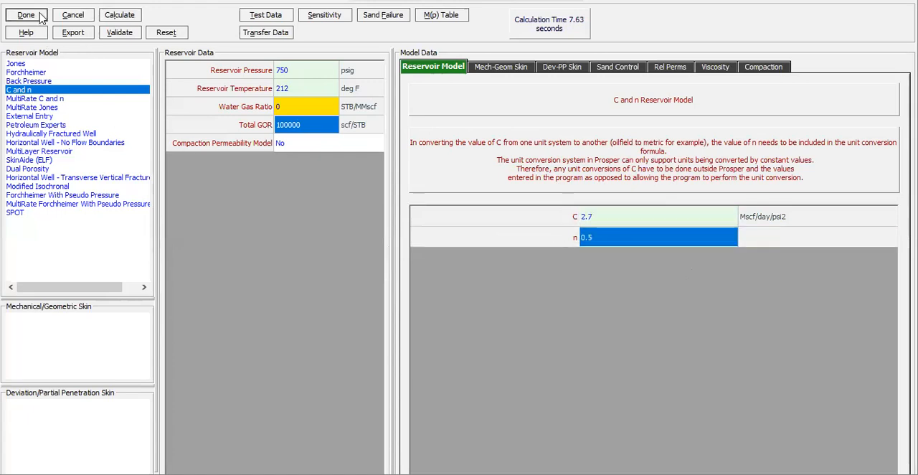
pyautogui.press('Escape')
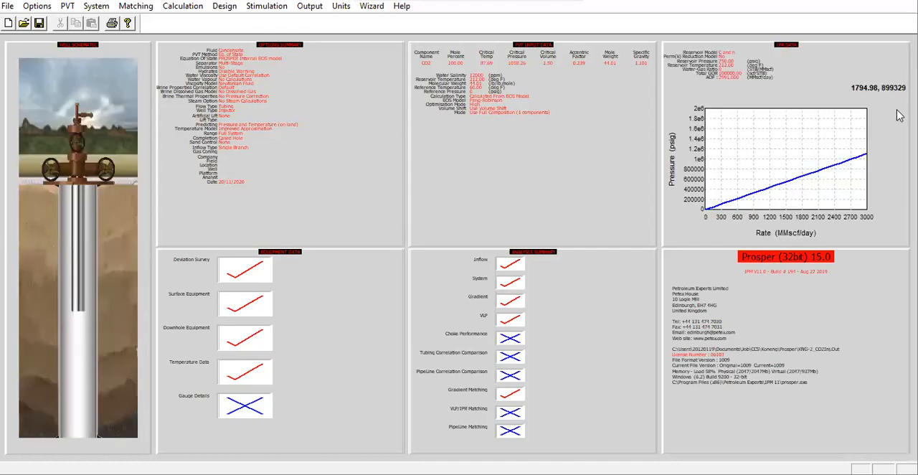
pyautogui.click(39, 23)
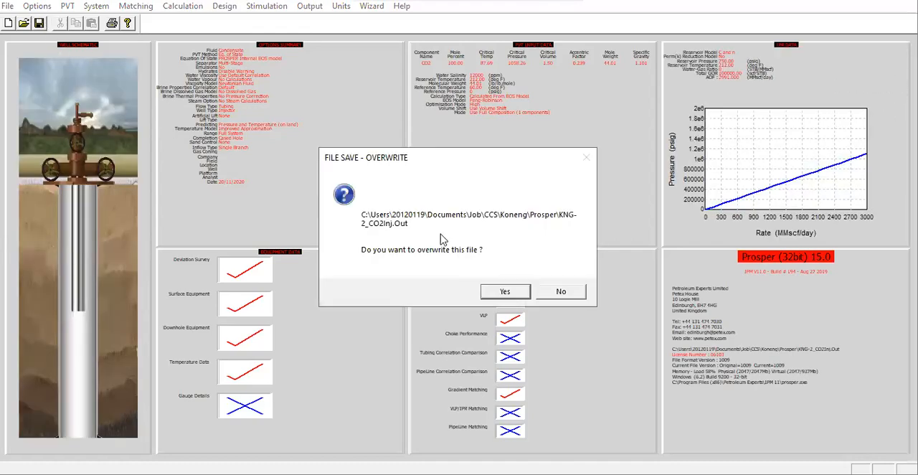
pyautogui.click(506, 290)
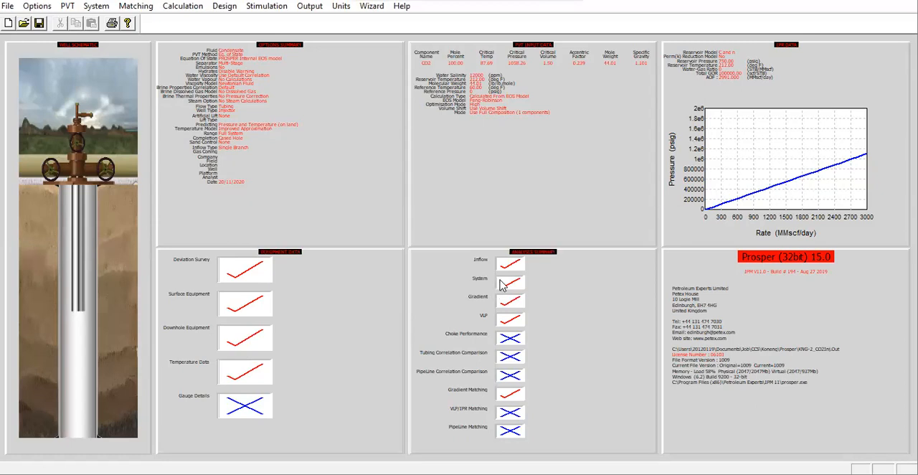
# - Open the equipment data for editing with Deviation Survey, Downhole Equipment and Temperature Data selected
pyautogui.doubleClick(340, 314)
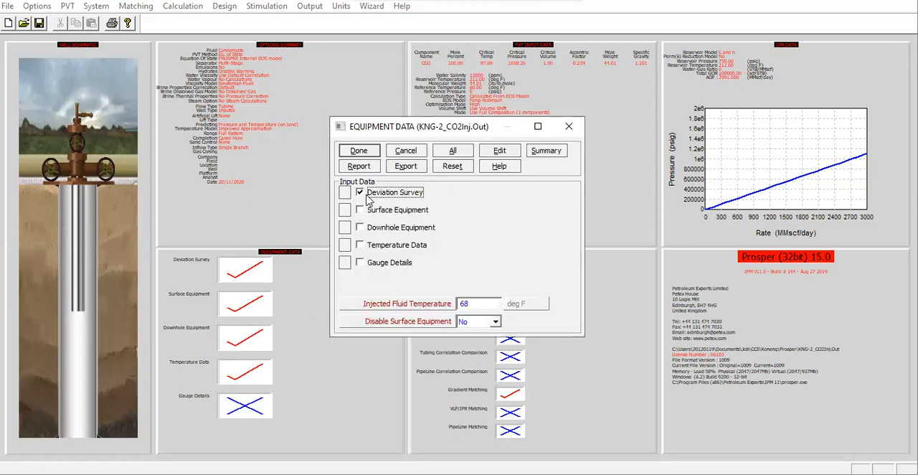
pyautogui.click(369, 228)
pyautogui.click(369, 244)
pyautogui.click(368, 262)
pyautogui.click(495, 154)
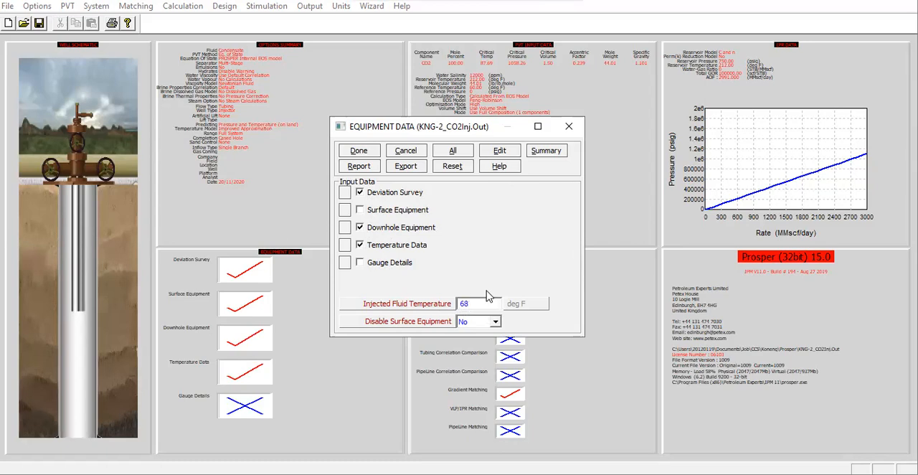
pyautogui.click(502, 151)
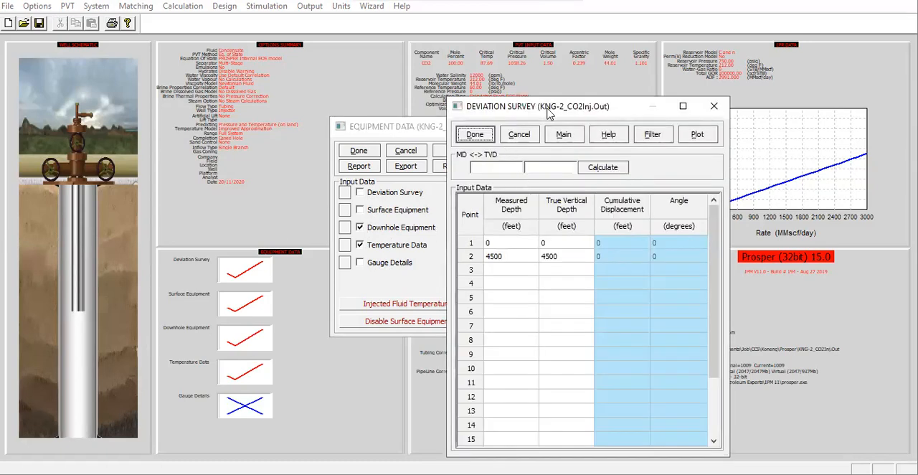
# - In WellFlo, open the wellbore deviation data to read its depths, applying the pending reservoir layer changes
pyautogui.moveTo(542, 111); pyautogui.dragTo(420, 107)
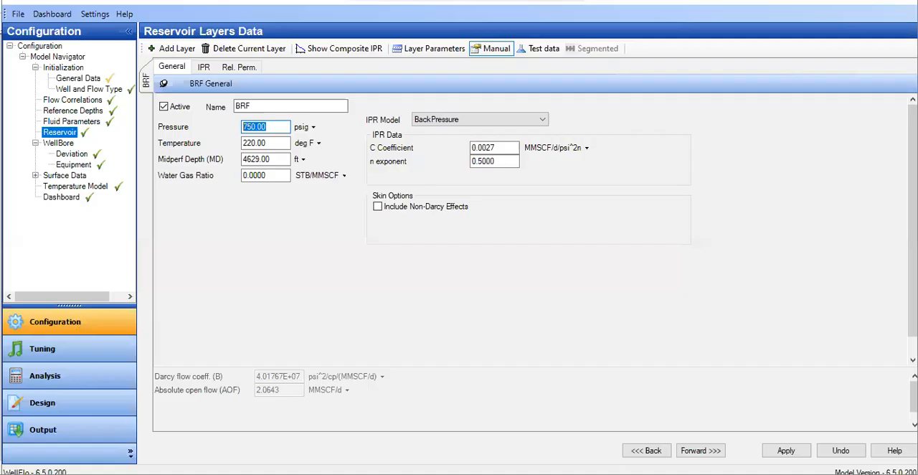
pyautogui.click(72, 154)
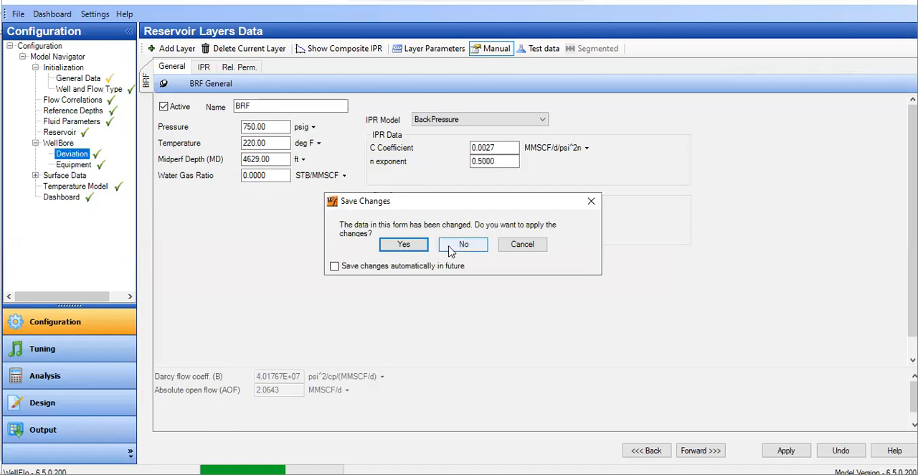
pyautogui.click(404, 244)
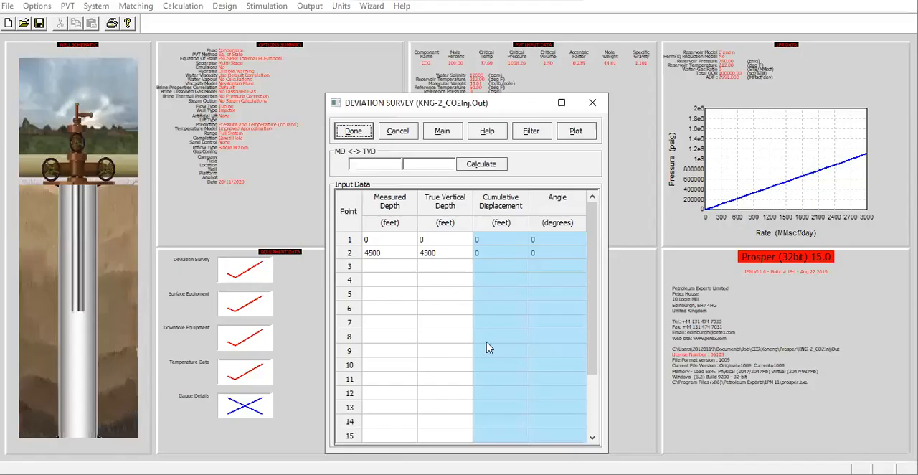
# - In PROSPER's deviation survey, set point 2 to 5000 feet measured depth and 5000 feet true vertical depth
pyautogui.click(397, 256)
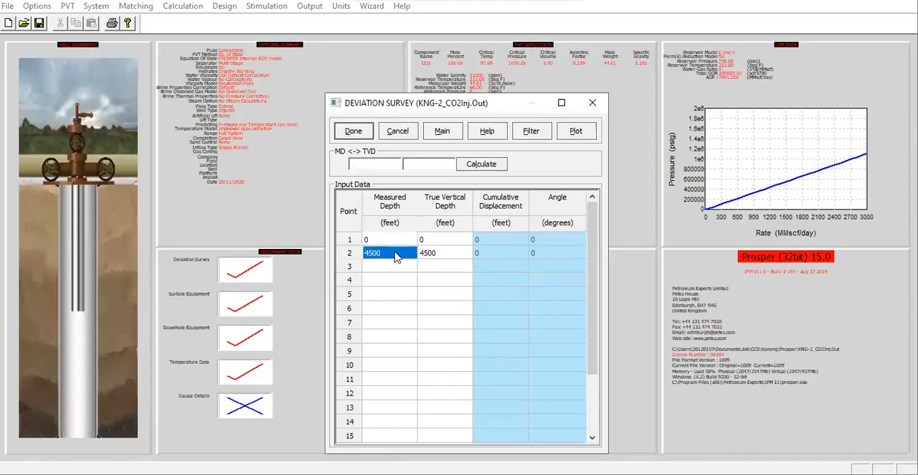
pyautogui.write('5000')
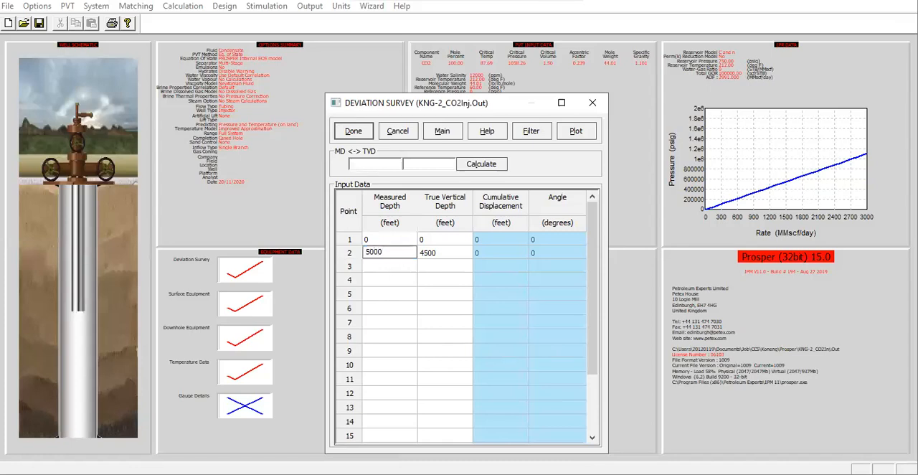
pyautogui.press('Tab')
pyautogui.write('50')
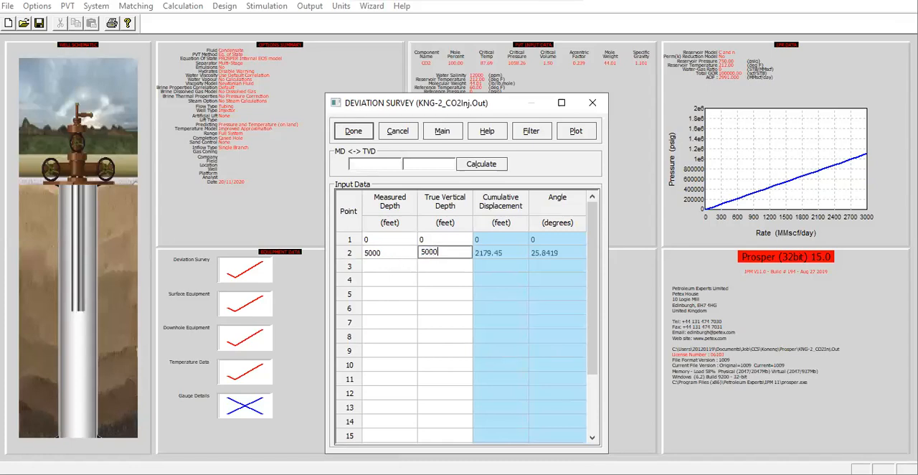
pyautogui.click(457, 244)
# - Plot the deviation survey to check it, and accept the survey to continue to the downhole equipment
pyautogui.click(578, 133)
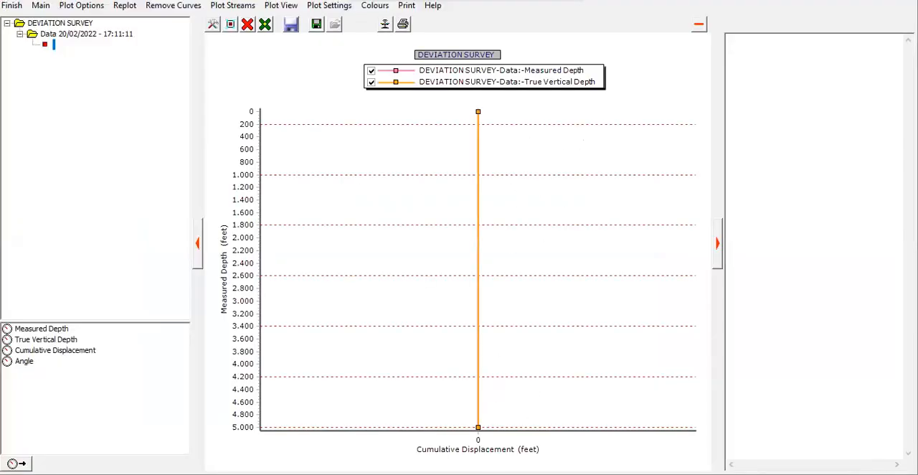
pyautogui.click(12, 5)
pyautogui.click(358, 131)
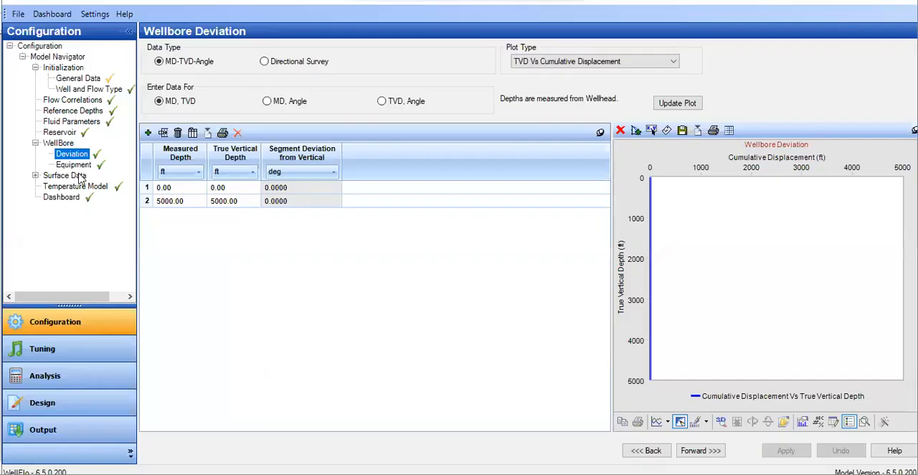
# - Look up the tubing end depth in WellFlo's wellbore equipment and set PROSPER's tubing measured depth to 4577 feet
pyautogui.click(75, 165)
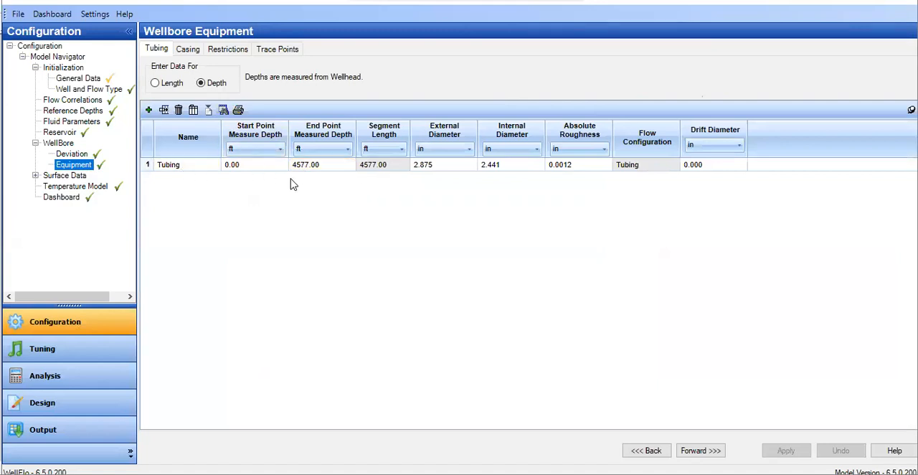
pyautogui.doubleClick(316, 168)
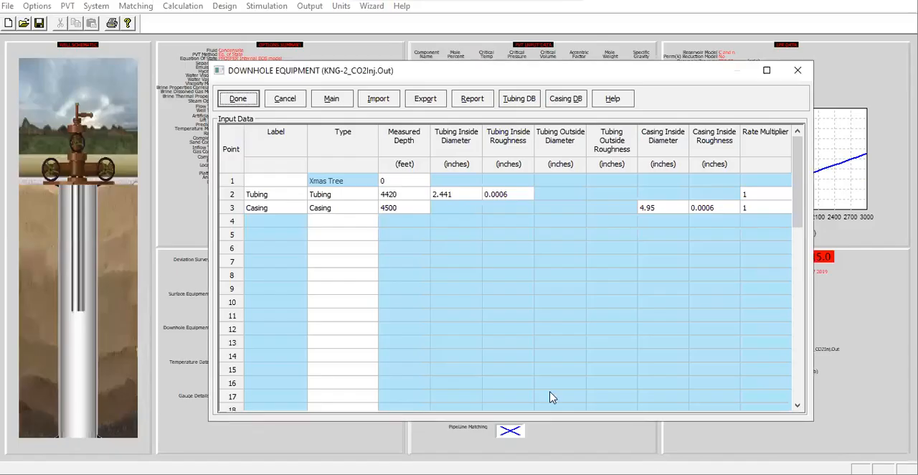
pyautogui.click(399, 197)
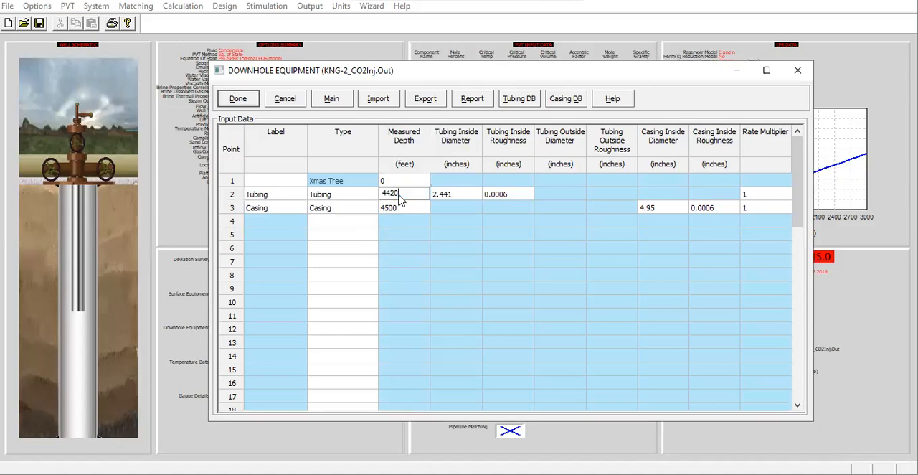
pyautogui.moveTo(402, 194); pyautogui.dragTo(353, 191)
pyautogui.write('4577')
# - Set the casing's measured depth to 5000 feet in PROSPER's downhole equipment
pyautogui.click(399, 210)
pyautogui.moveTo(399, 210); pyautogui.dragTo(363, 212)
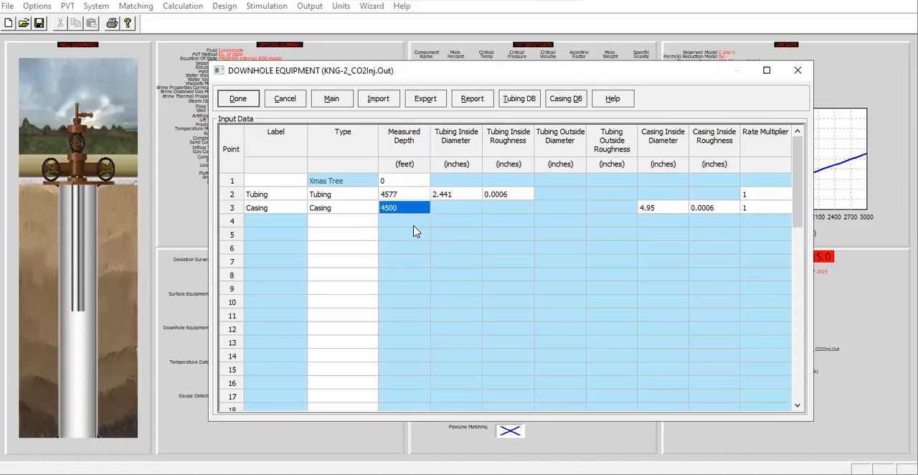
pyautogui.write('5000')
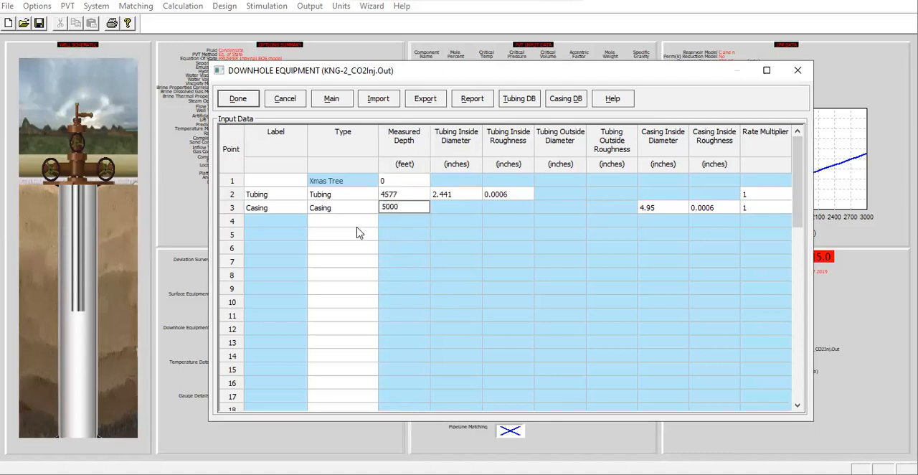
pyautogui.click(357, 223)
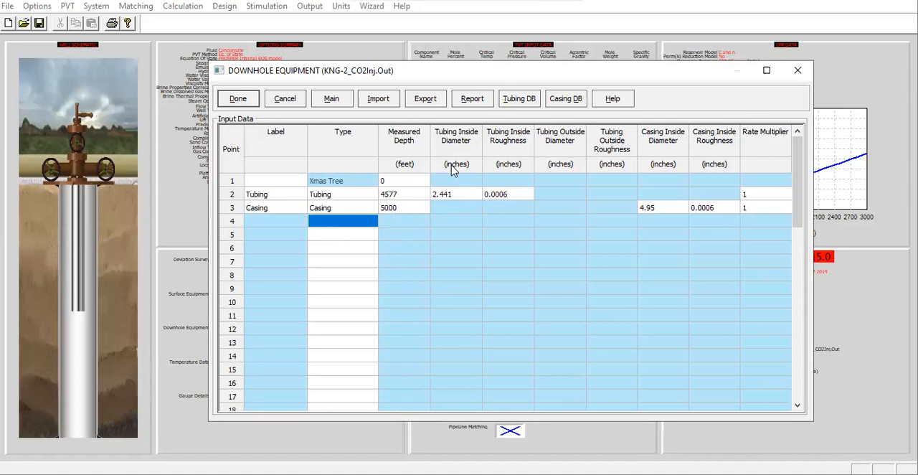
# - Look up the casing internal diameter in WellFlo's wellbore equipment and set PROSPER's casing inside diameter to 4.995 inches
pyautogui.click(520, 197)
pyautogui.click(662, 208)
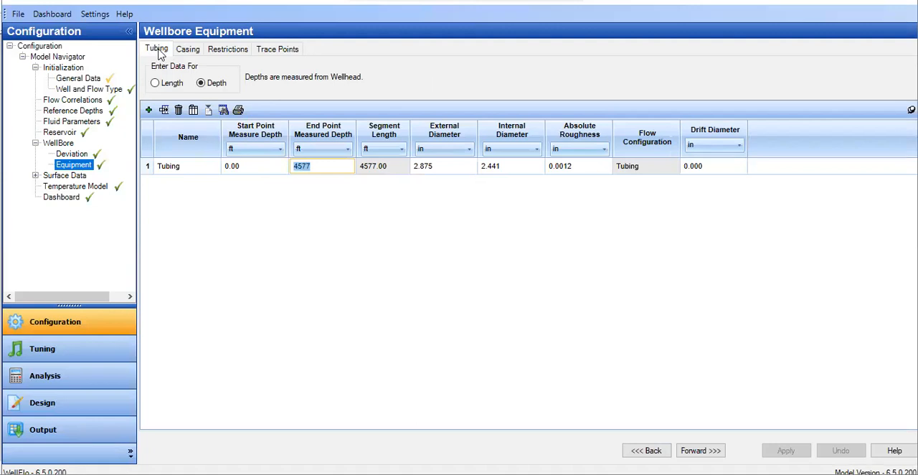
pyautogui.click(188, 51)
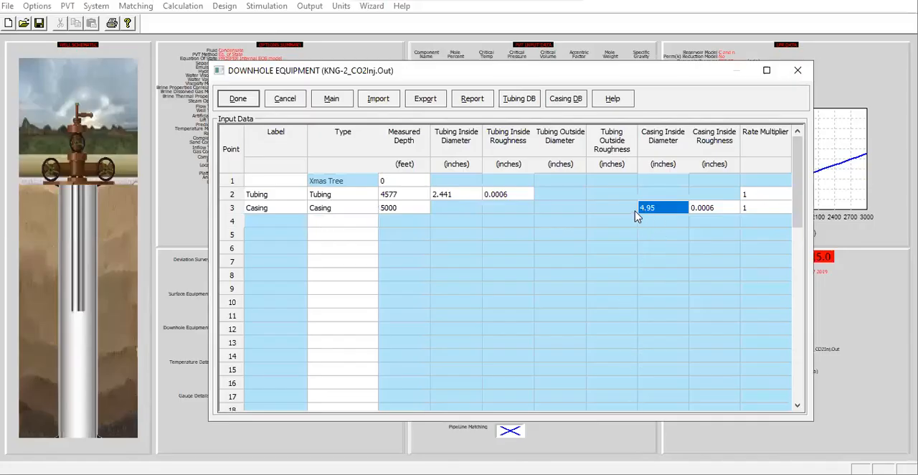
pyautogui.click(653, 215)
pyautogui.write('9')
# - Check the casing's absolute roughness in WellFlo and set PROSPER's casing inside roughness to 0.0012 inches
pyautogui.click(719, 218)
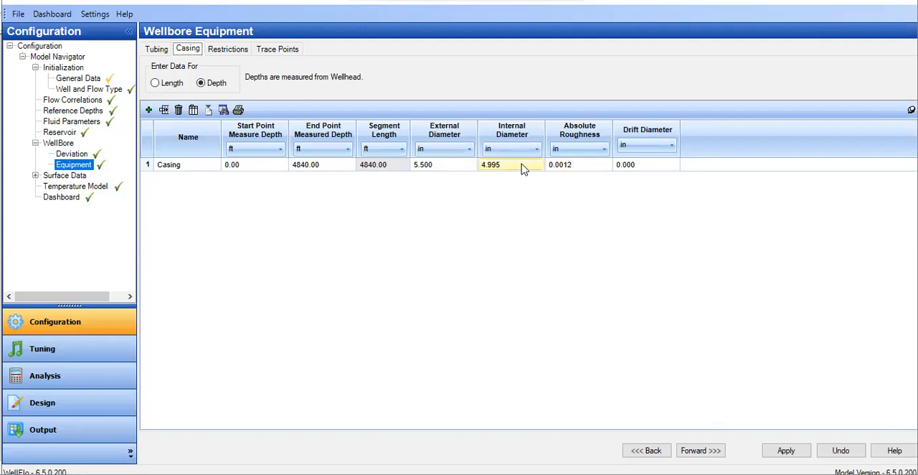
pyautogui.click(576, 166)
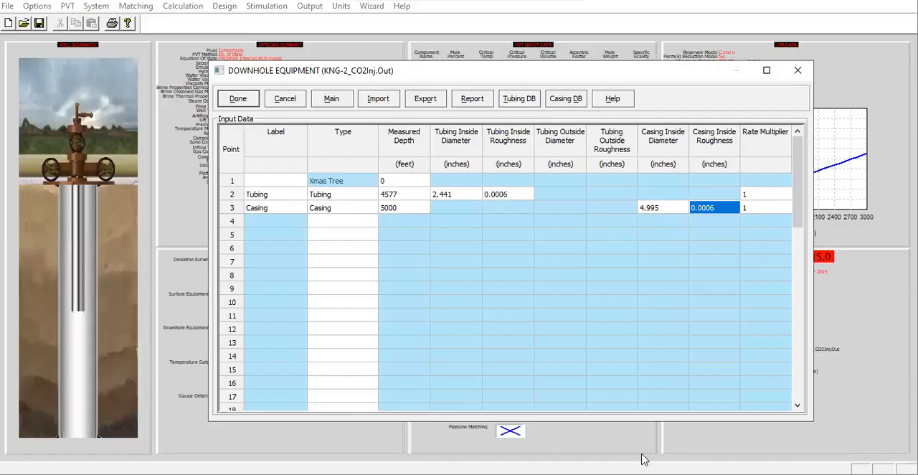
pyautogui.click(716, 208)
pyautogui.moveTo(717, 209); pyautogui.dragTo(646, 206)
pyautogui.write('0.0012')
pyautogui.click(425, 208)
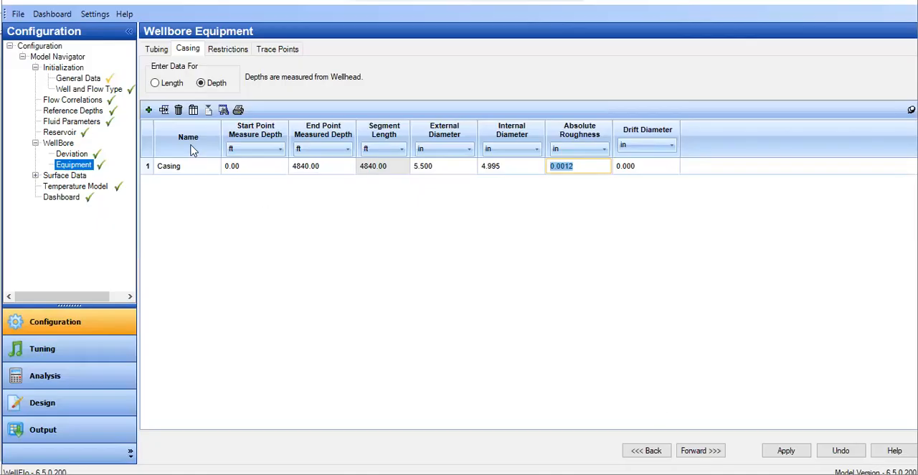
# - Look up the tubing's absolute roughness in WellFlo and set PROSPER's tubing inside roughness to 0.0012 inches
pyautogui.click(156, 50)
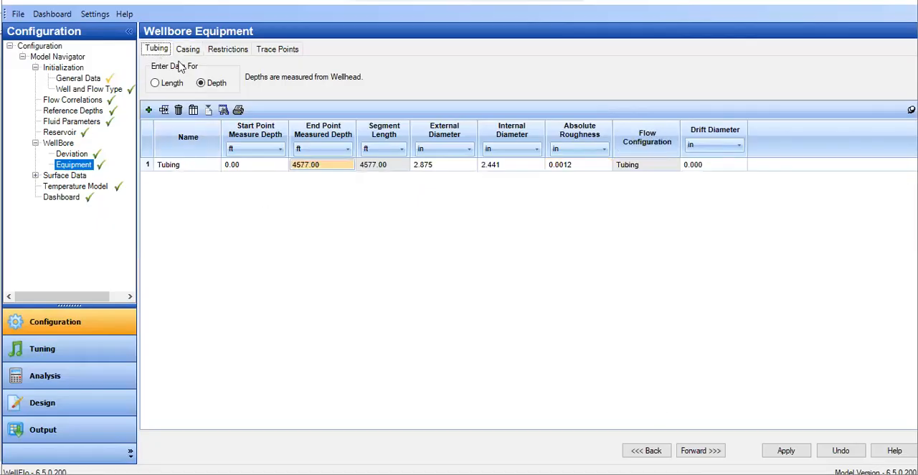
pyautogui.click(576, 166)
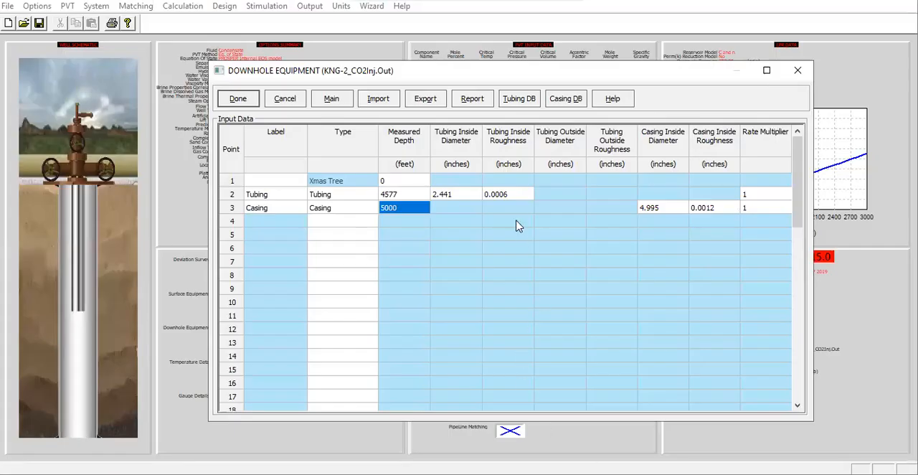
pyautogui.click(508, 193)
pyautogui.click(518, 196)
pyautogui.doubleClick(518, 196)
pyautogui.write('0.0012')
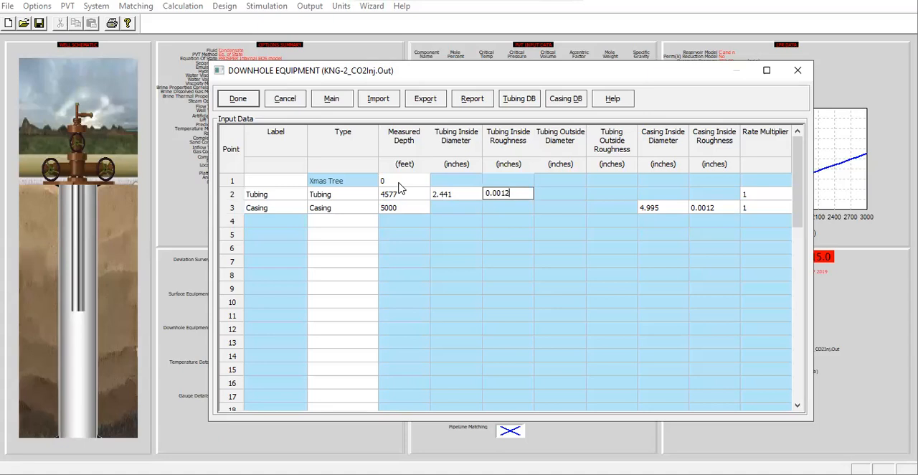
pyautogui.click(413, 200)
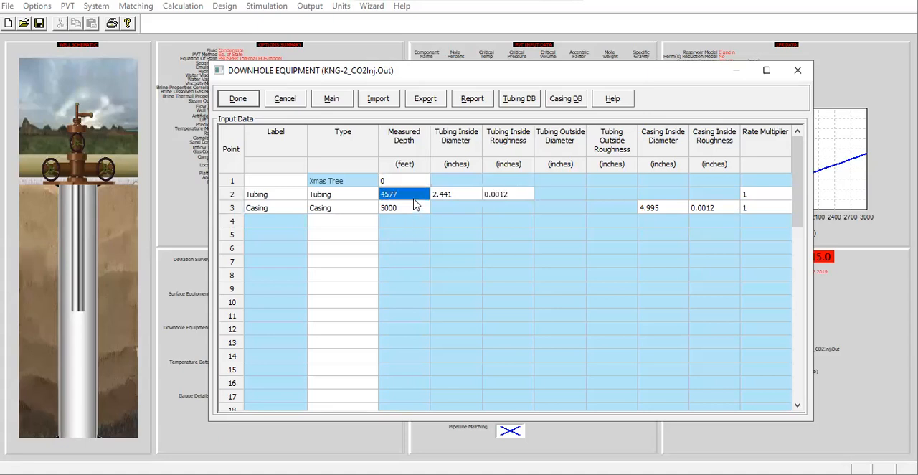
# - Check the tubing and casing measured depths in PROSPER, and accept the downhole equipment to continue to the temperature data
pyautogui.click(410, 207)
pyautogui.click(413, 197)
pyautogui.click(409, 210)
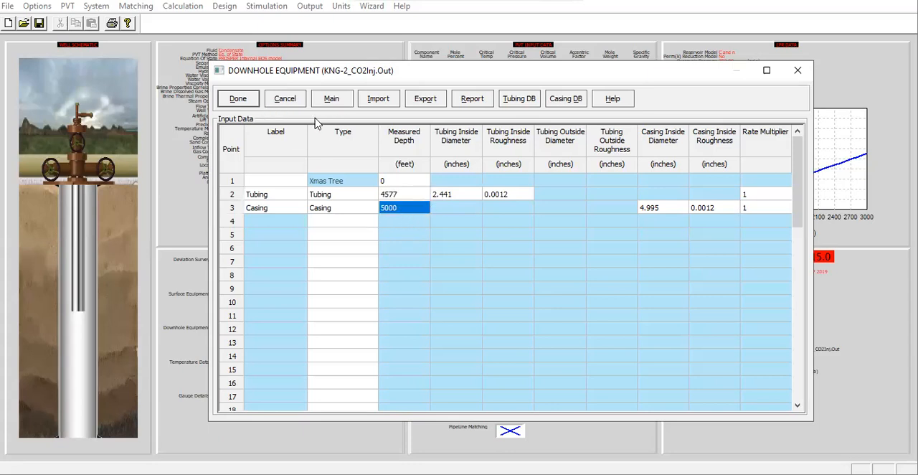
pyautogui.click(239, 98)
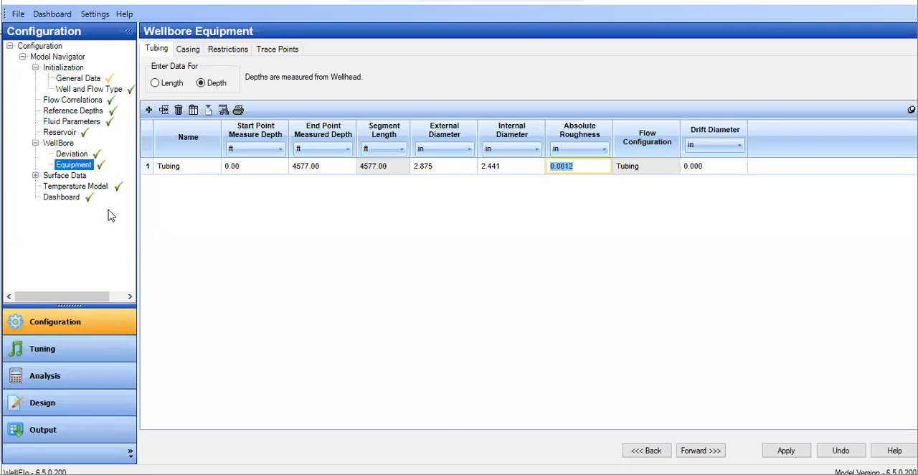
# - Examine WellFlo's temperature model, including the surface temperature and wellbore and flowline settings, without applying the wellbore equipment changes
pyautogui.click(75, 188)
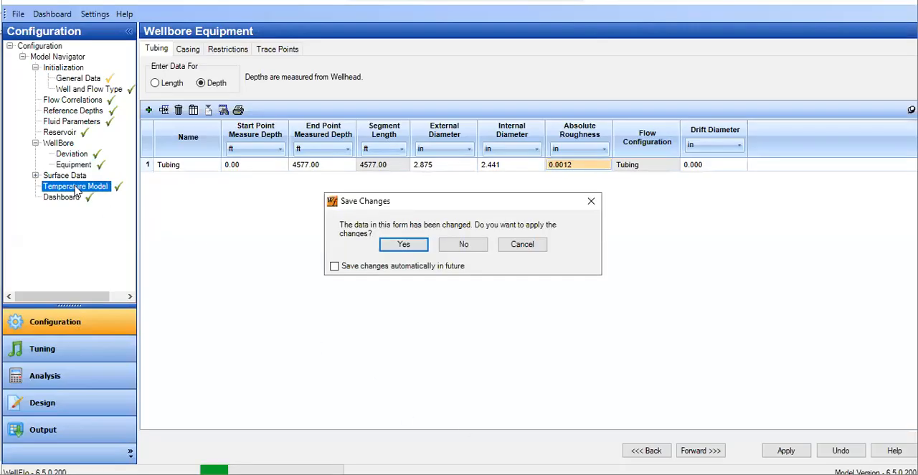
pyautogui.click(457, 249)
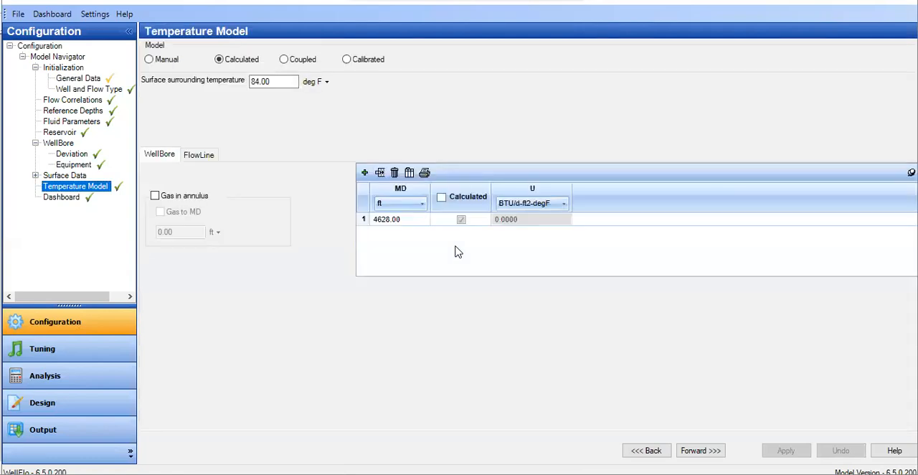
pyautogui.click(255, 81)
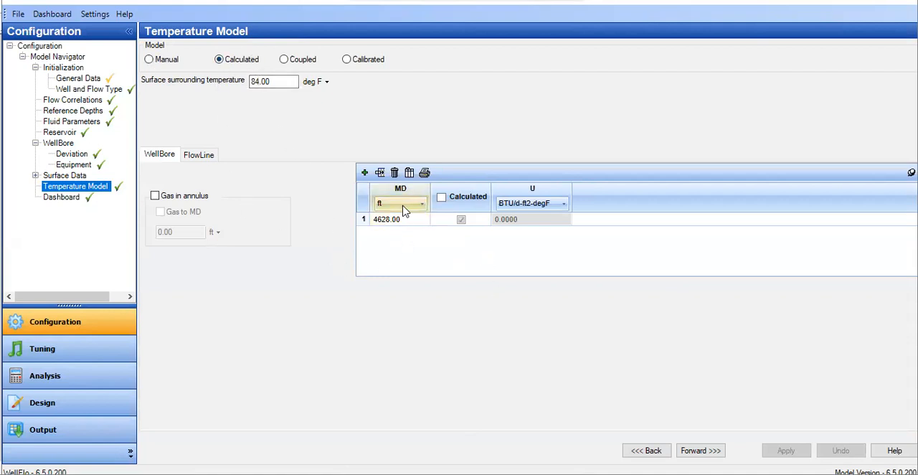
pyautogui.click(197, 159)
pyautogui.click(161, 156)
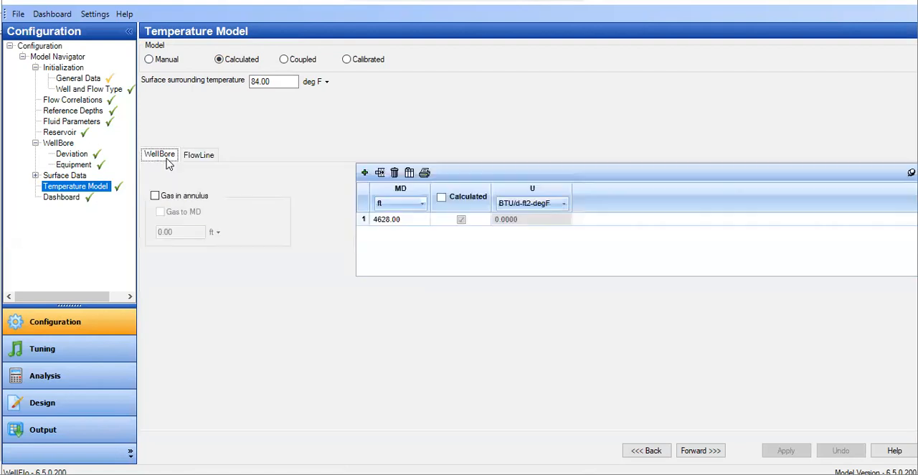
pyautogui.click(412, 219)
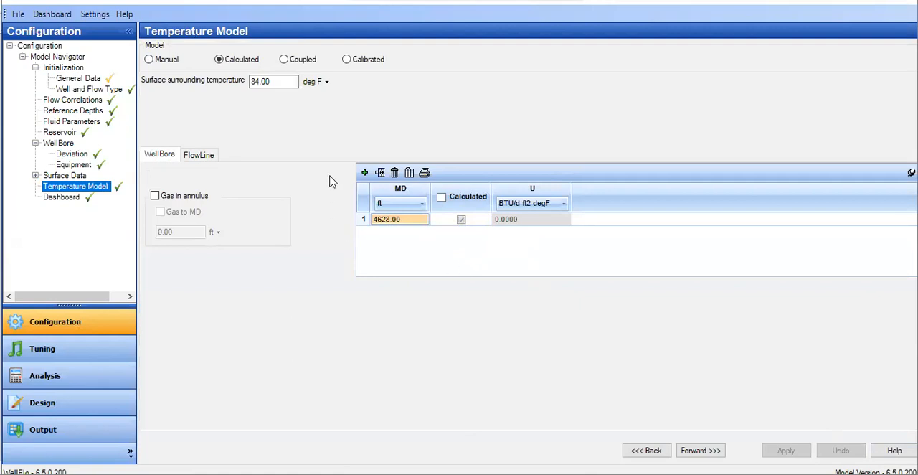
pyautogui.click(164, 61)
pyautogui.click(242, 63)
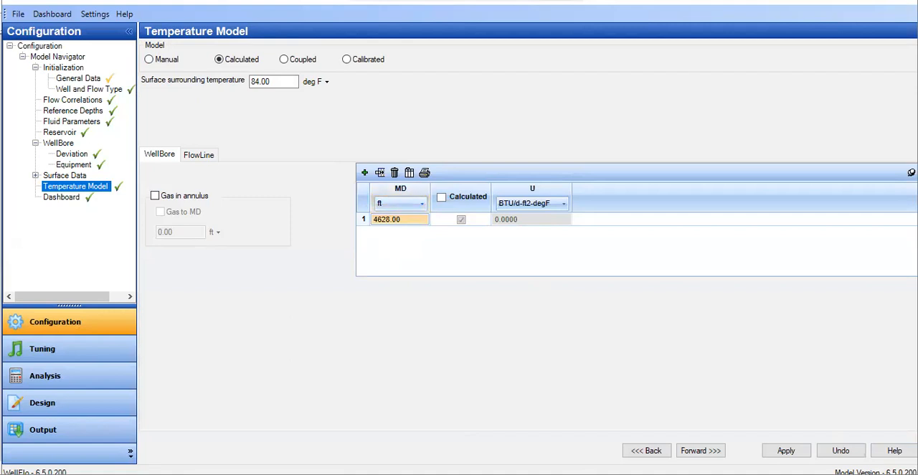
# - Check WellFlo's reservoir data without applying changes, then set formation gradient point 2 in PROSPER to 5000 feet measured depth and accept
pyautogui.click(60, 135)
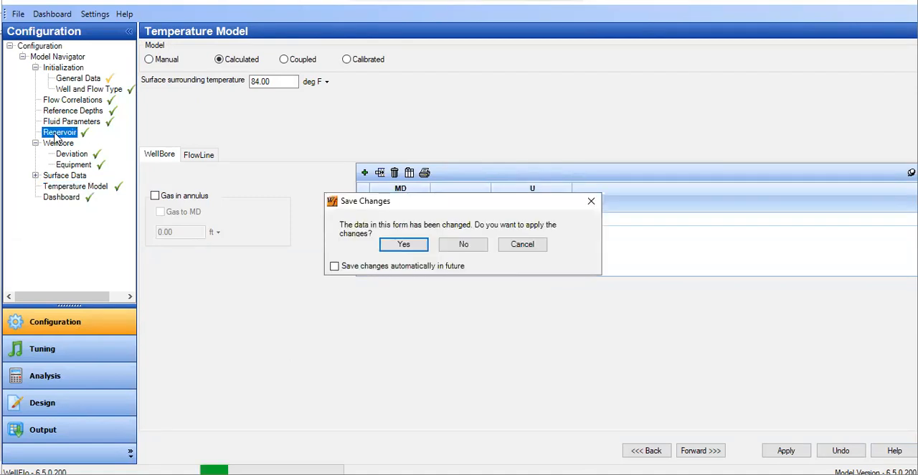
pyautogui.click(468, 247)
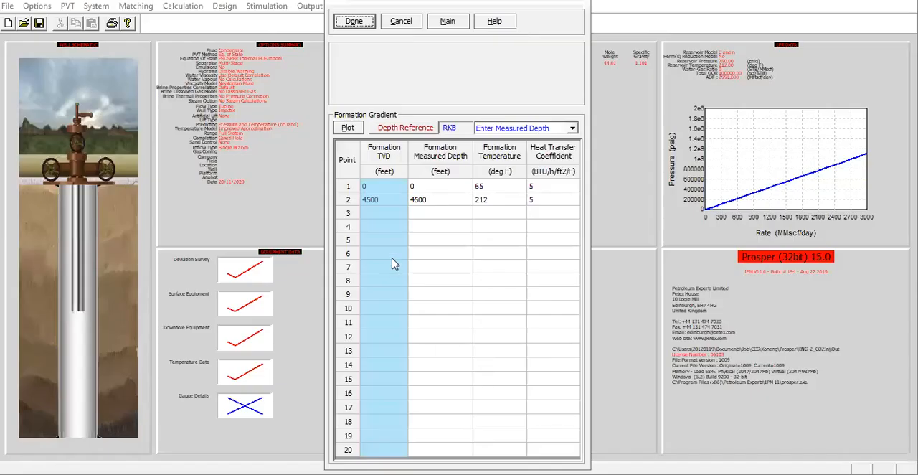
pyautogui.click(478, 204)
pyautogui.click(446, 205)
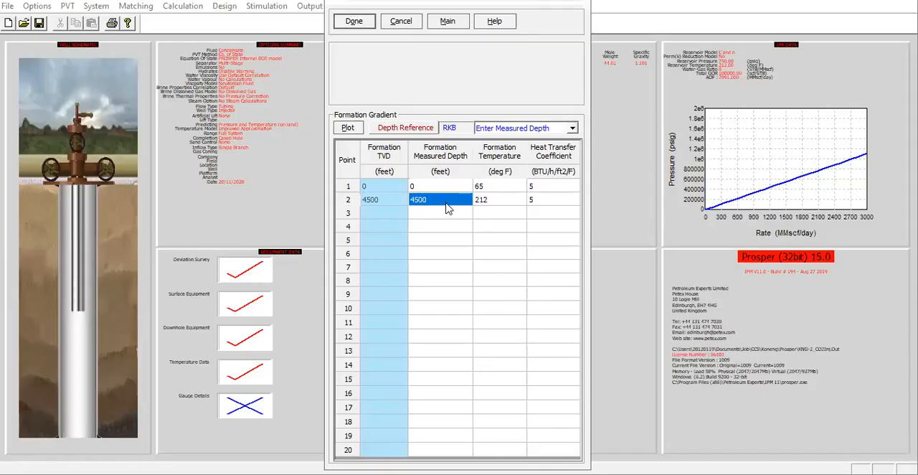
pyautogui.write('50')
pyautogui.click(506, 199)
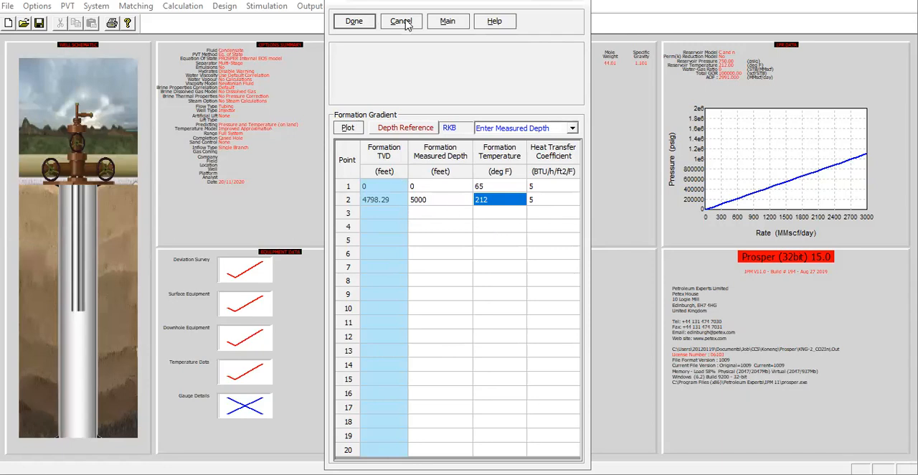
pyautogui.click(363, 24)
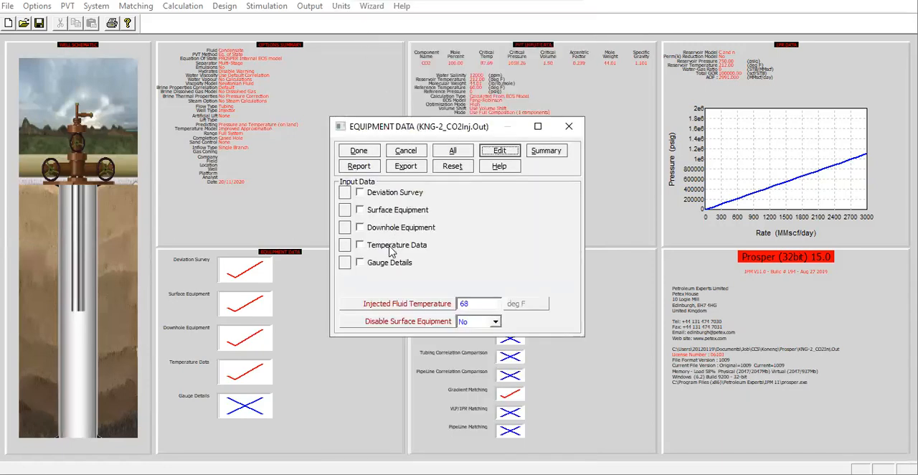
# - Review the equipment summary table and the downhole drawing of the well, and close both
pyautogui.click(539, 152)
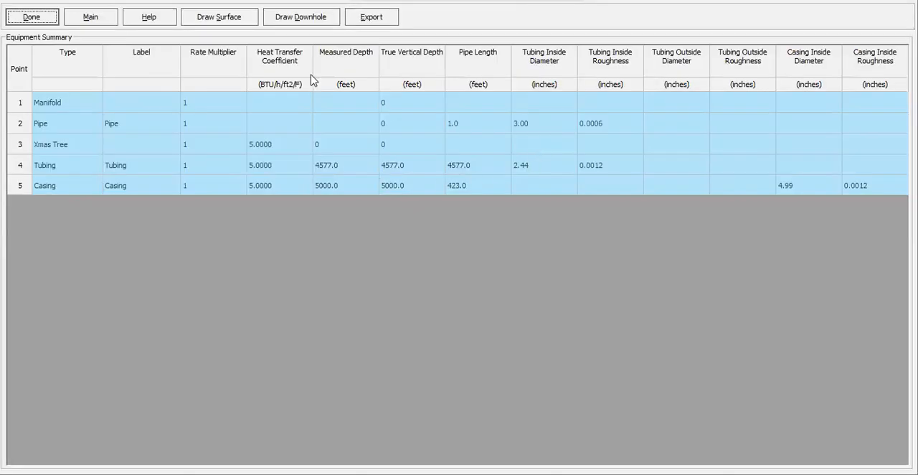
pyautogui.click(290, 20)
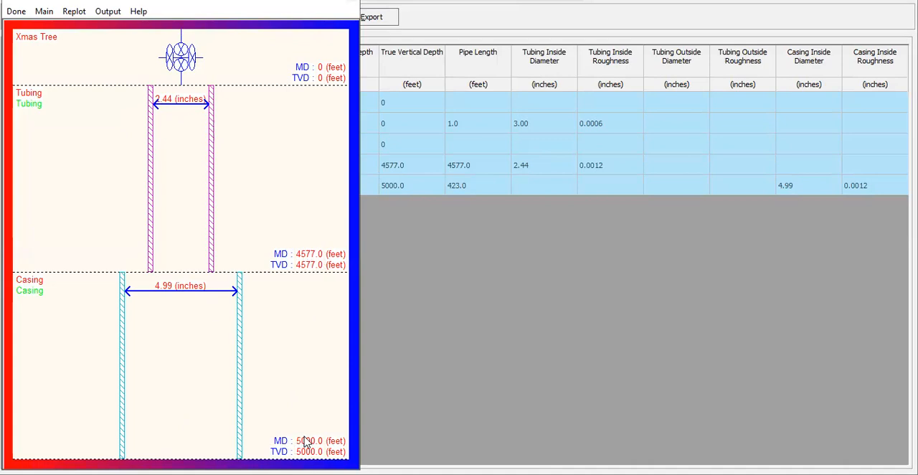
pyautogui.click(15, 10)
pyautogui.click(29, 19)
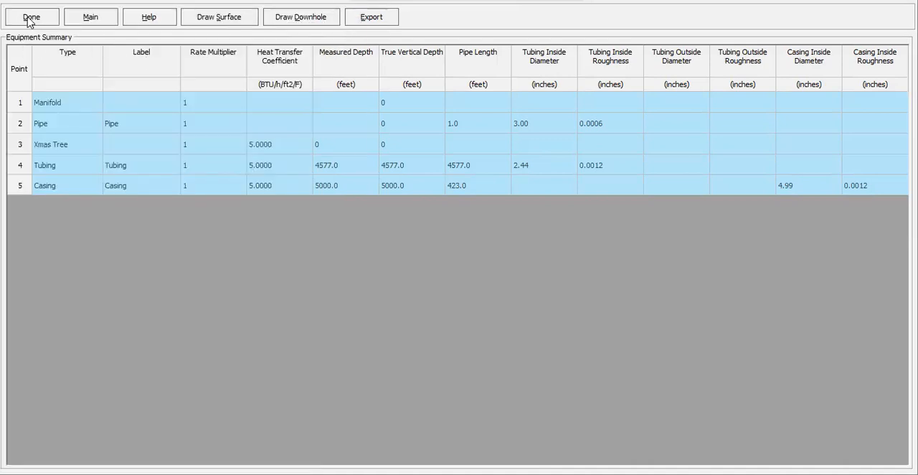
# - Accept the equipment data and save the PROSPER model file
pyautogui.click(358, 151)
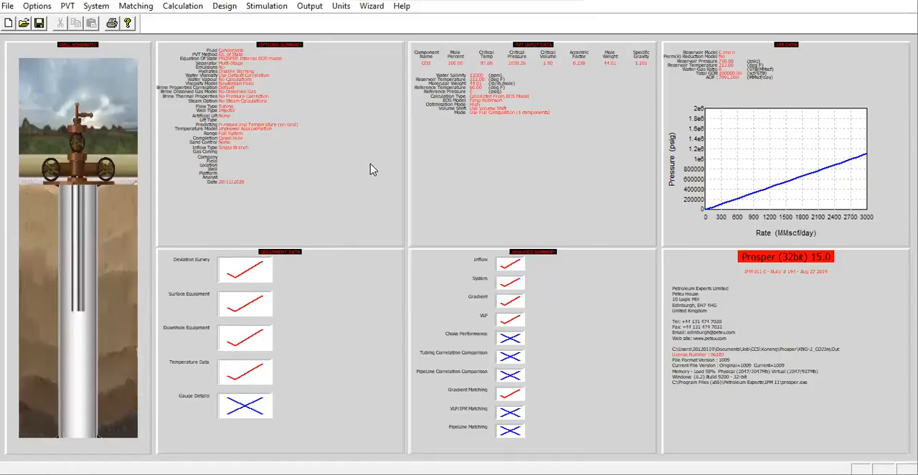
pyautogui.click(39, 25)
pyautogui.click(502, 293)
# - Open the gradient traverse calculation and set its water gas ratio to 0 STB/MMscf
pyautogui.click(190, 9)
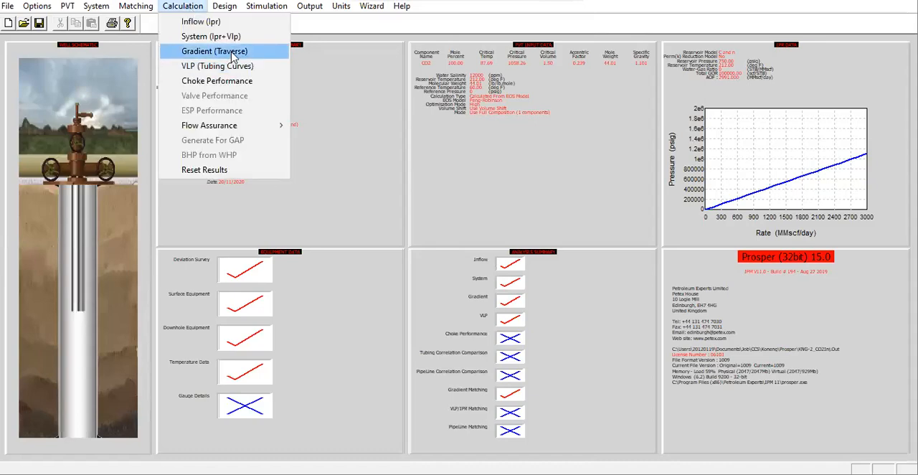
pyautogui.click(208, 53)
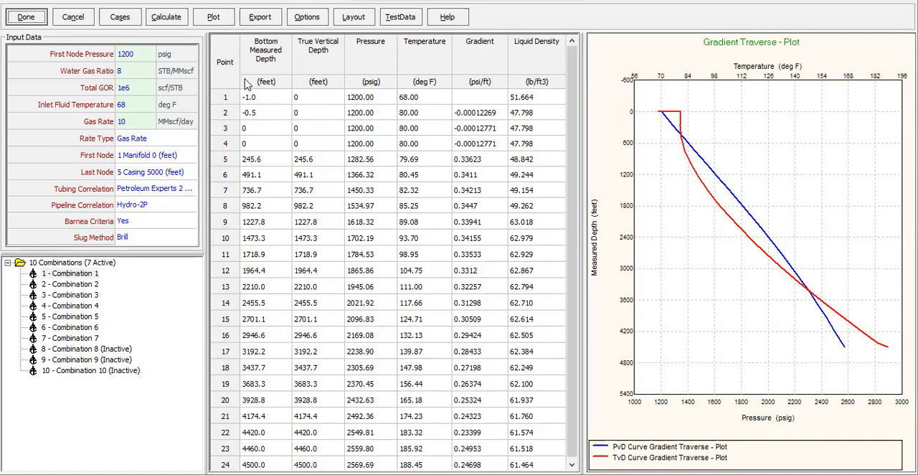
pyautogui.click(127, 75)
pyautogui.write('0')
pyautogui.press('Return')
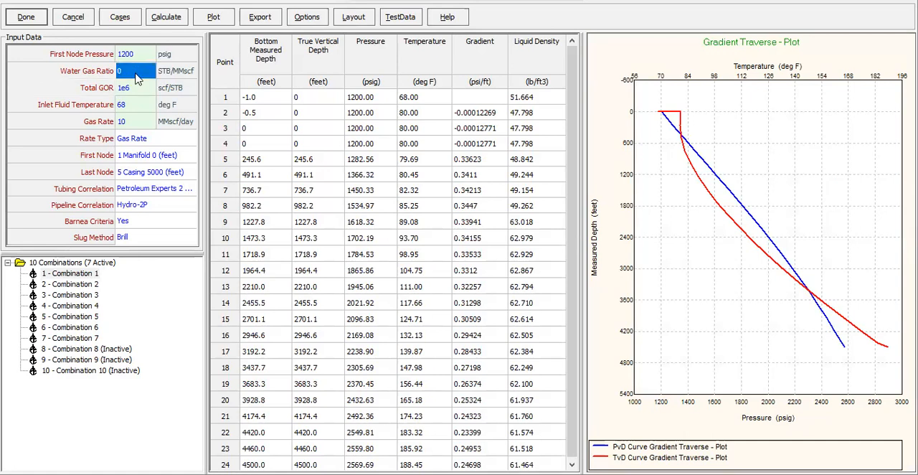
pyautogui.click(131, 105)
pyautogui.click(137, 91)
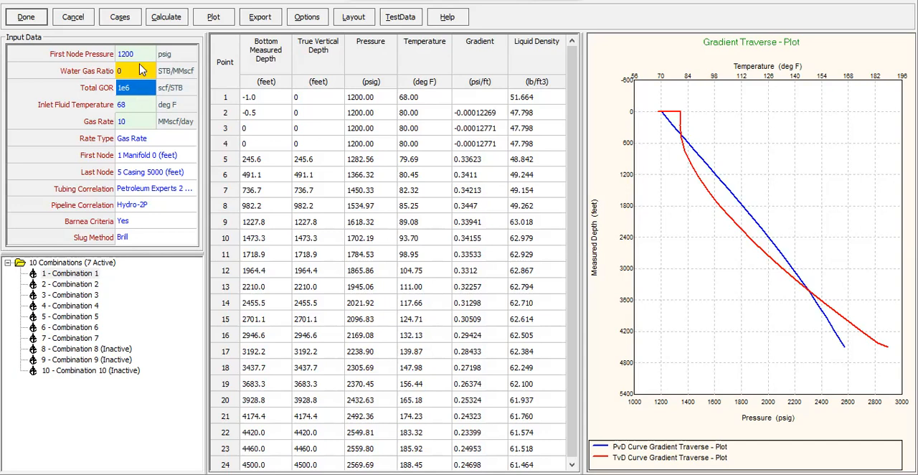
# - Review the gas rate values of the sensitivity cases for the gradient traverse and accept them
pyautogui.click(132, 19)
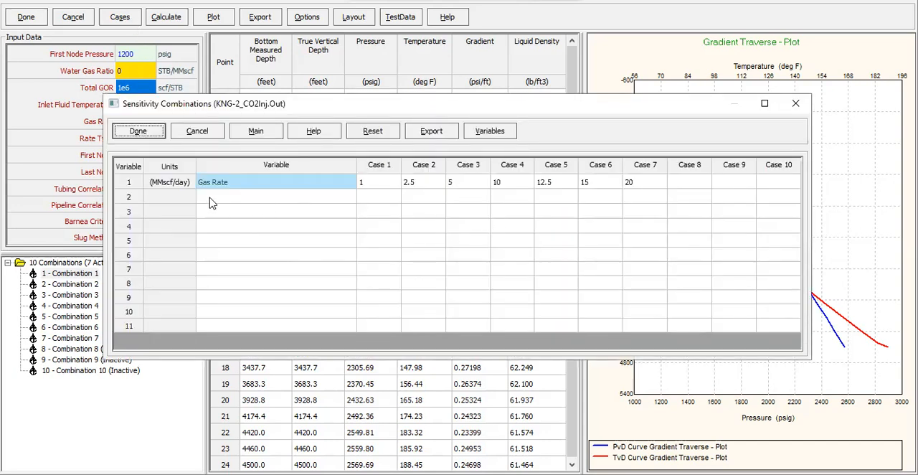
pyautogui.click(368, 185)
pyautogui.click(417, 188)
pyautogui.click(465, 188)
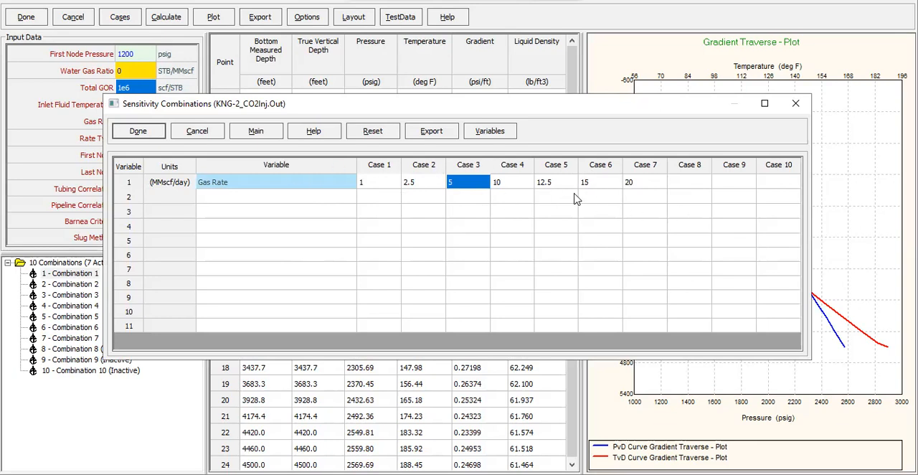
pyautogui.click(160, 136)
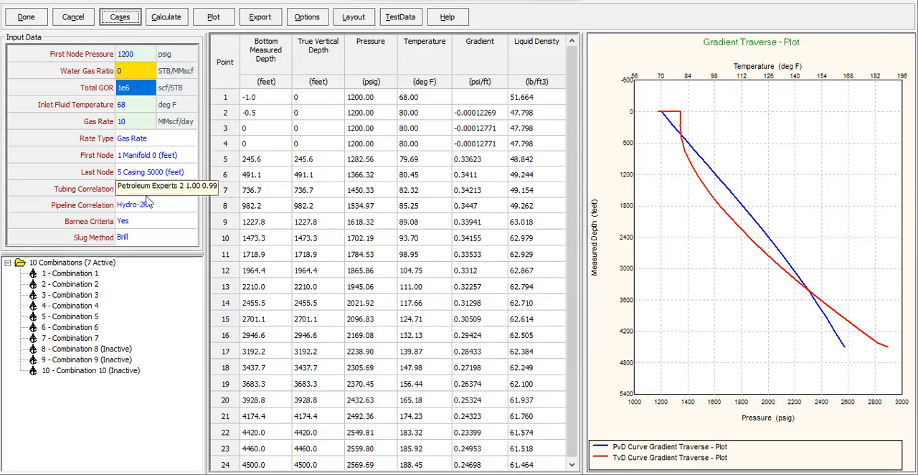
# - Widen the input data area to read the correlation names, set the tubing correlation to Beggs and Brill, and narrow the area again
pyautogui.moveTo(205, 159); pyautogui.dragTo(263, 164)
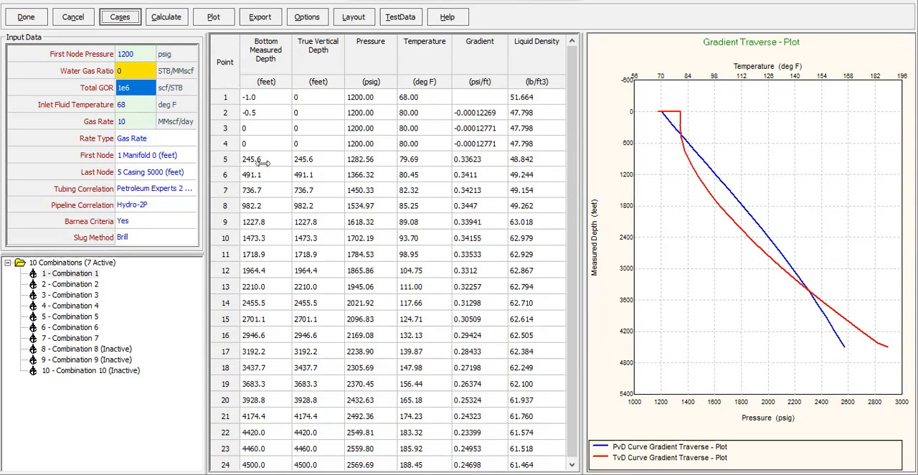
pyautogui.click(215, 188)
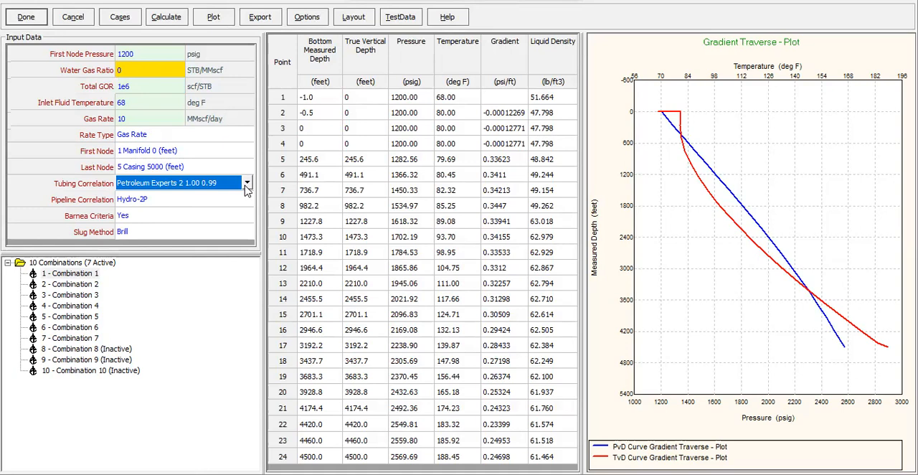
pyautogui.click(247, 188)
pyautogui.click(162, 234)
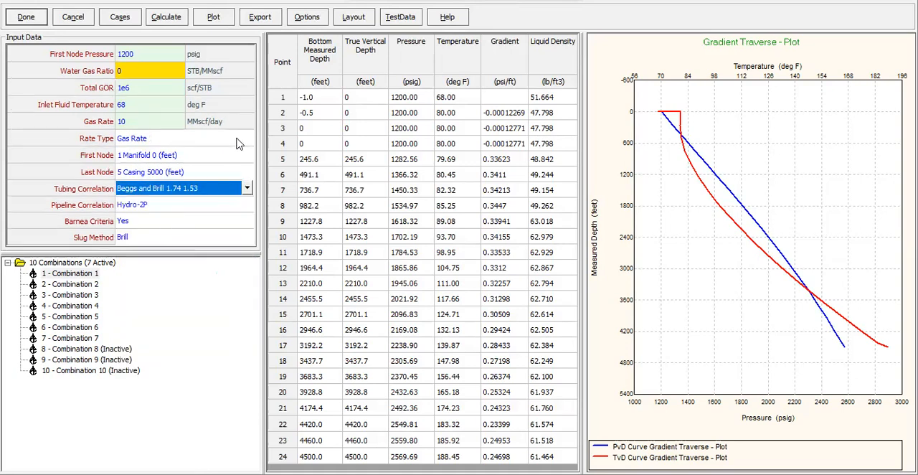
pyautogui.moveTo(259, 111); pyautogui.dragTo(208, 112)
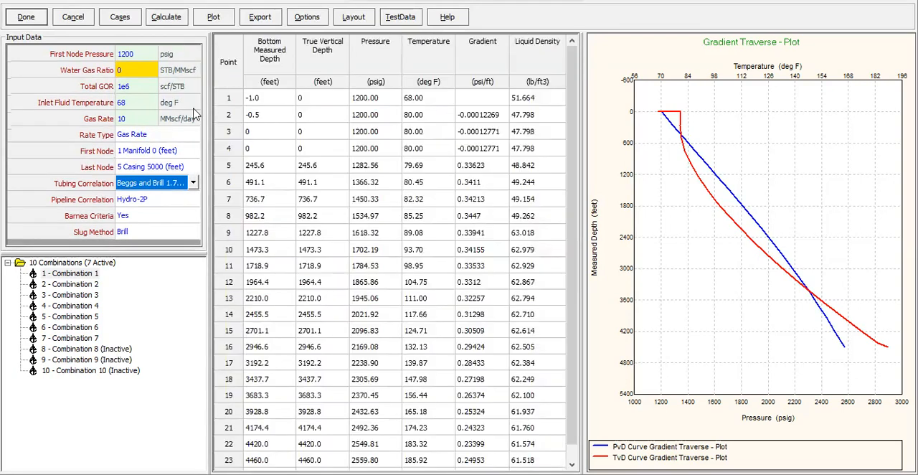
# - Run the gradient traverse calculation with the Beggs and Brill tubing correlation and dismiss the completion message
pyautogui.click(175, 203)
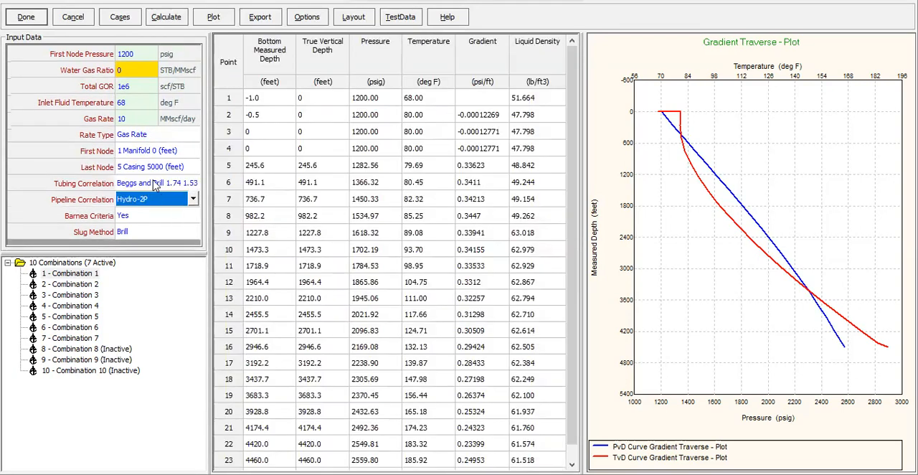
pyautogui.click(180, 19)
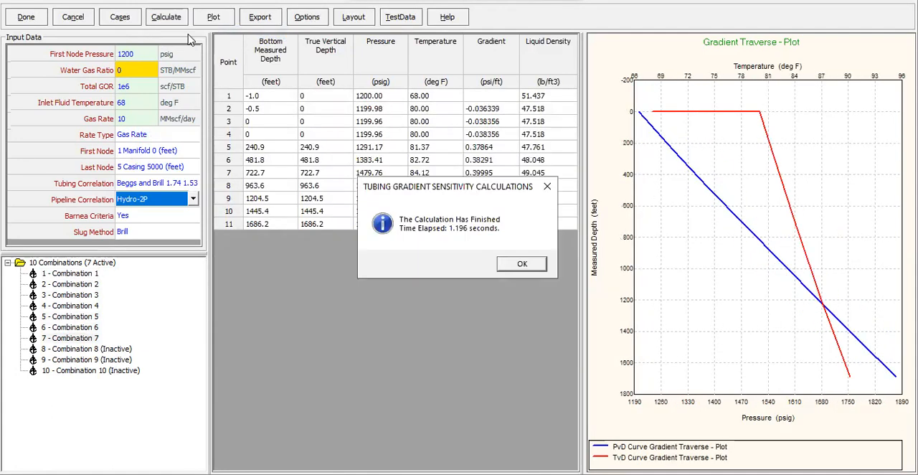
pyautogui.click(521, 276)
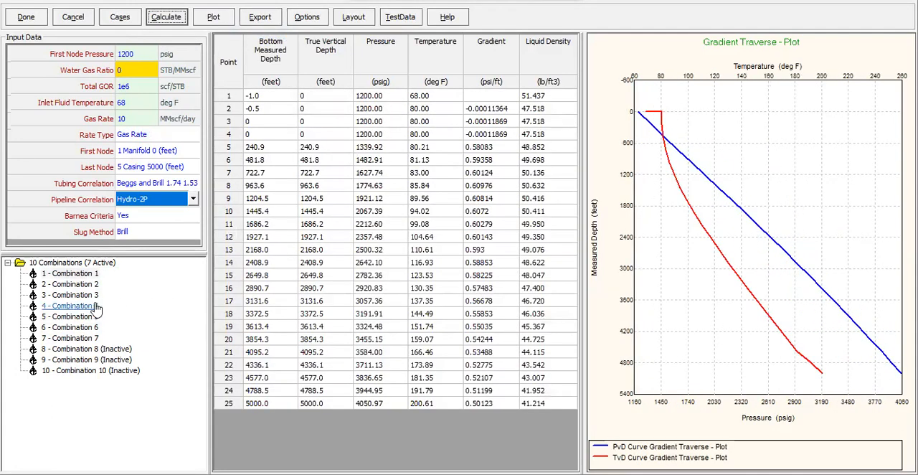
# - Compare the traverse results of combinations 1 to 5, then examine the gradient values along the depth for combination 2
pyautogui.click(85, 276)
pyautogui.click(84, 284)
pyautogui.click(83, 295)
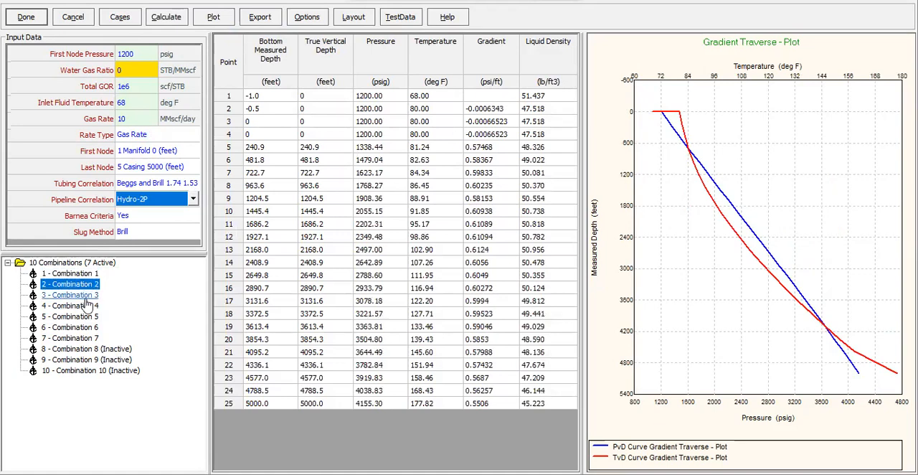
pyautogui.click(83, 306)
pyautogui.click(83, 316)
pyautogui.click(85, 276)
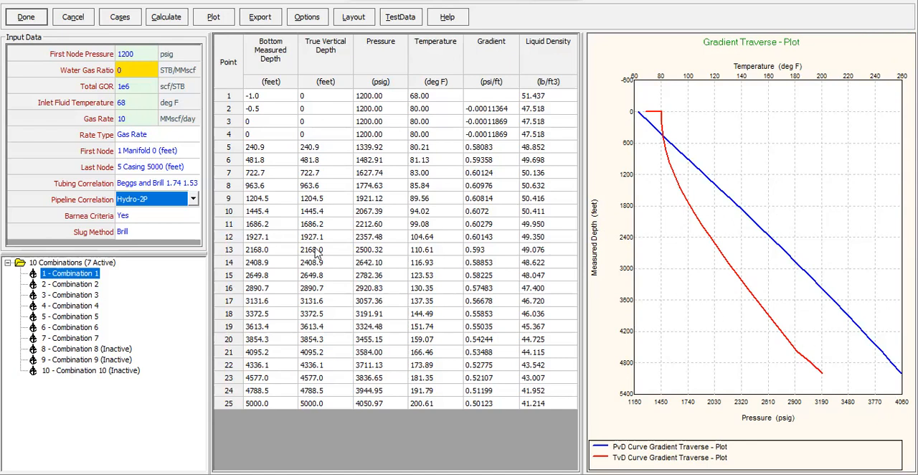
pyautogui.click(61, 285)
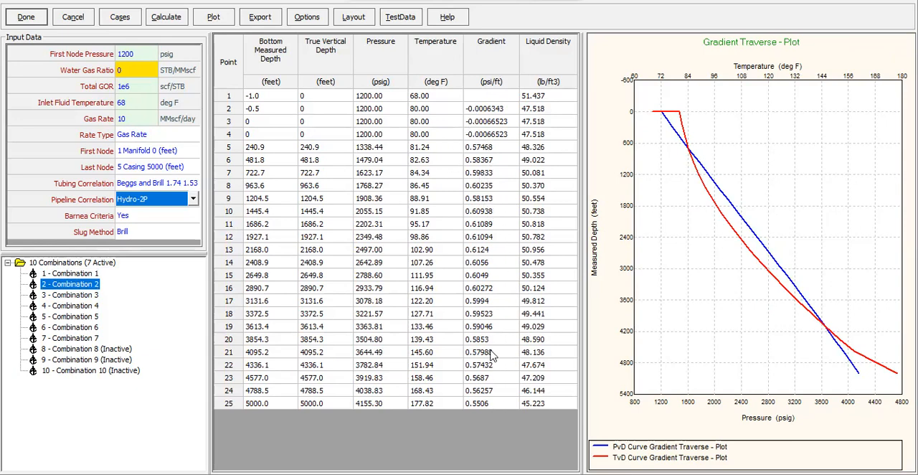
pyautogui.moveTo(482, 135); pyautogui.dragTo(486, 247)
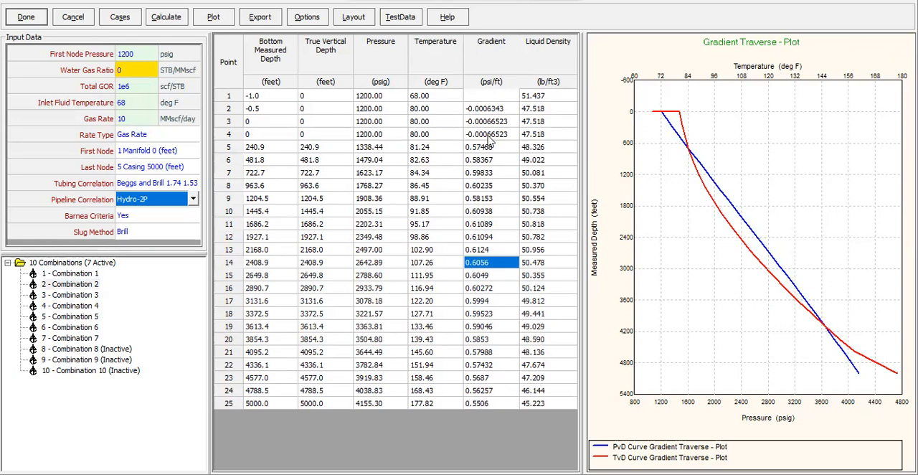
# - Review the pressure and temperature traverses of combinations 3 to 7 and return to combination 4
pyautogui.click(84, 296)
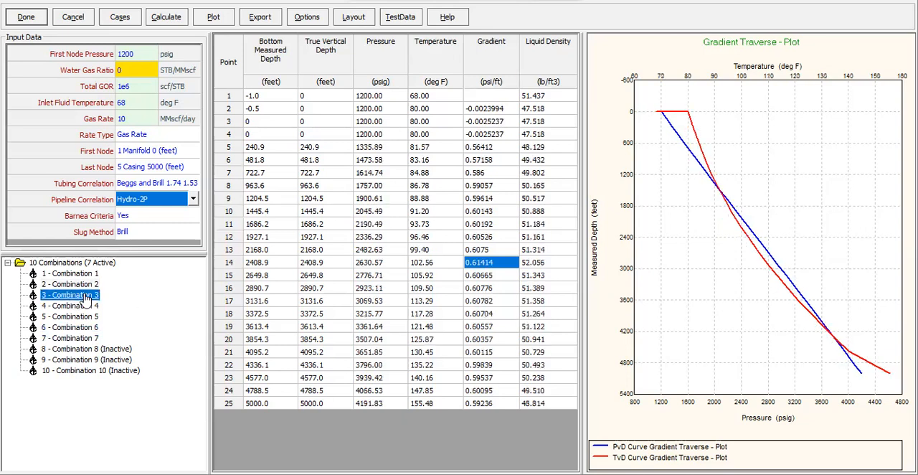
pyautogui.click(88, 307)
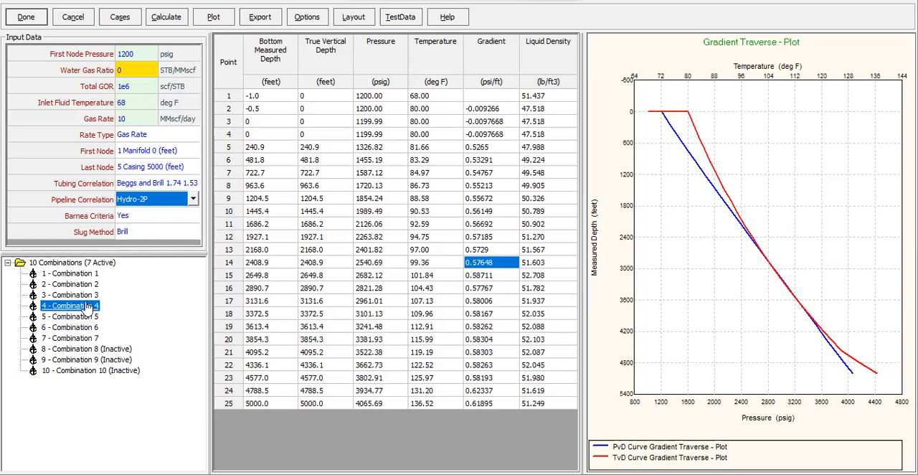
pyautogui.click(91, 317)
pyautogui.click(92, 328)
pyautogui.click(94, 338)
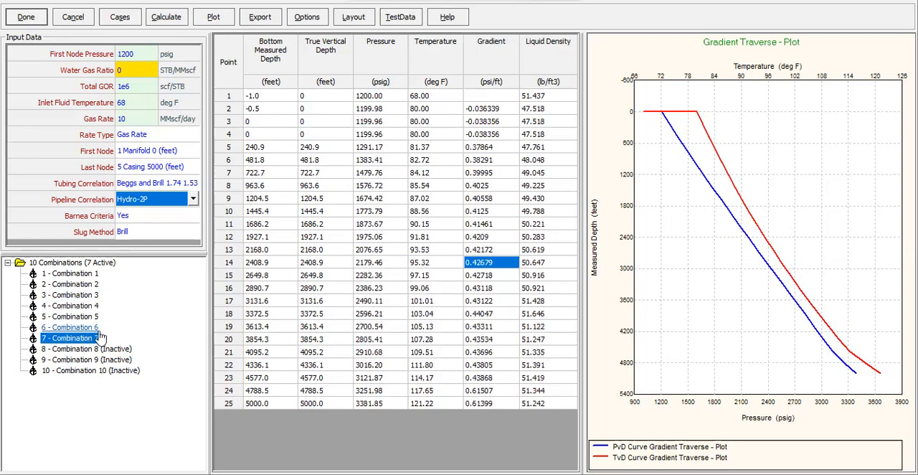
pyautogui.click(111, 350)
pyautogui.press('Down')
pyautogui.press('Down')
pyautogui.click(79, 327)
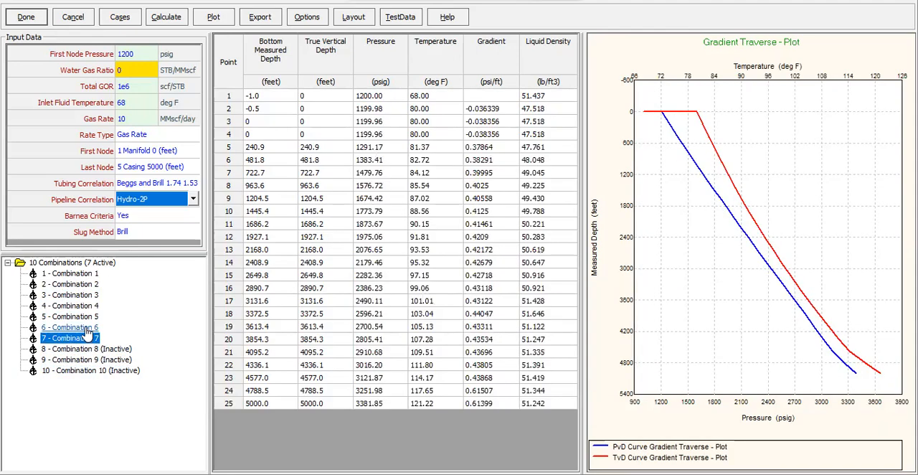
pyautogui.click(80, 307)
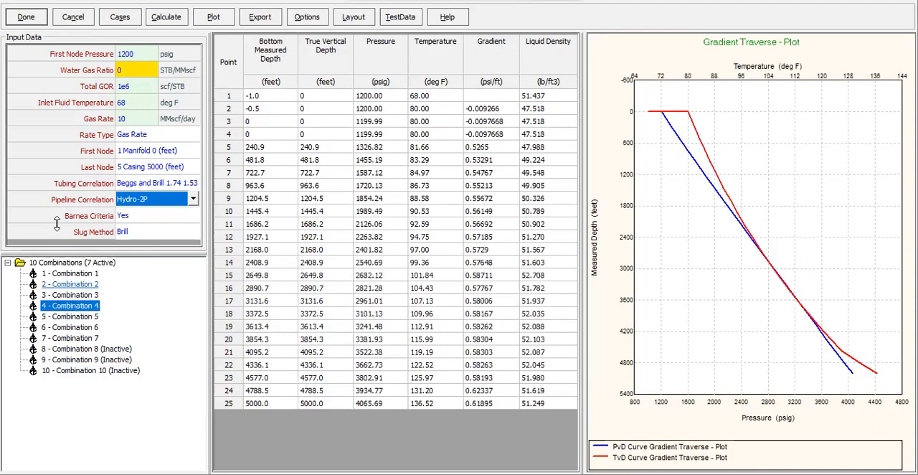
# - Close the gradient traverse calculation and save the PROSPER model file
pyautogui.click(24, 18)
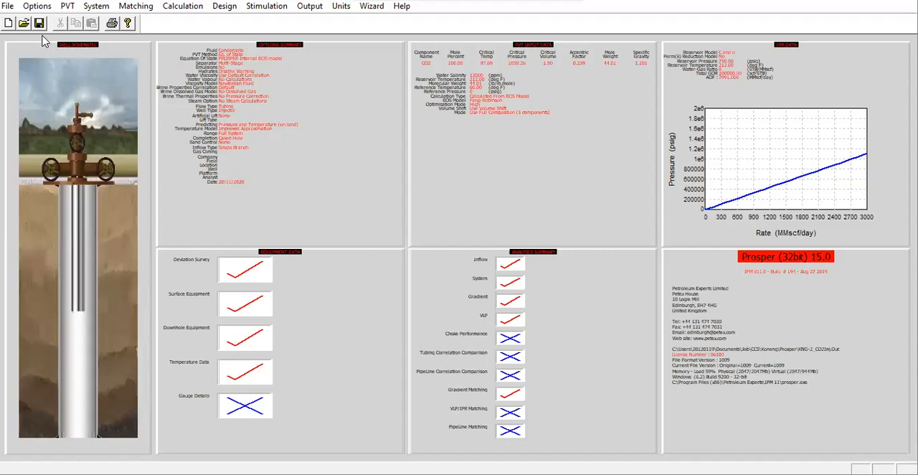
pyautogui.click(39, 23)
pyautogui.click(503, 294)
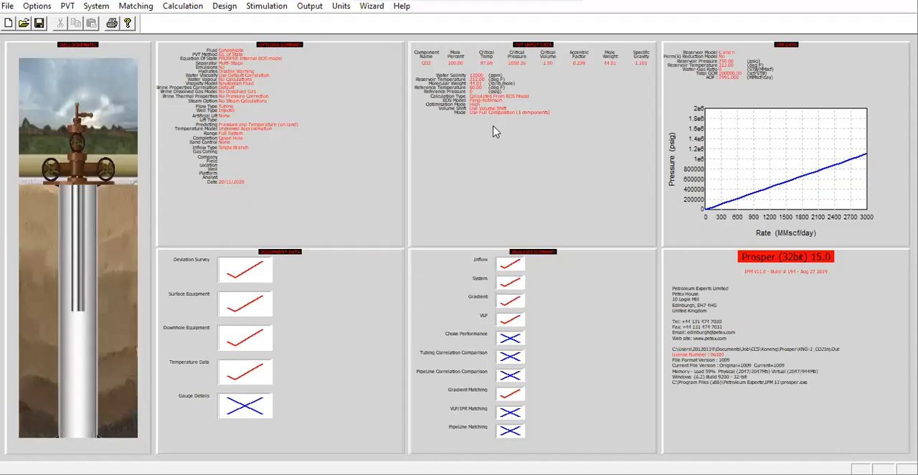
pyautogui.click(183, 7)
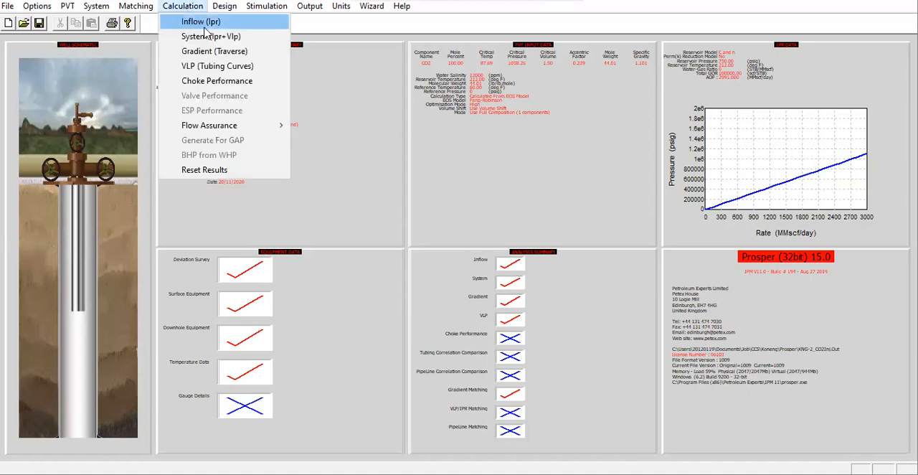
pyautogui.click(221, 68)
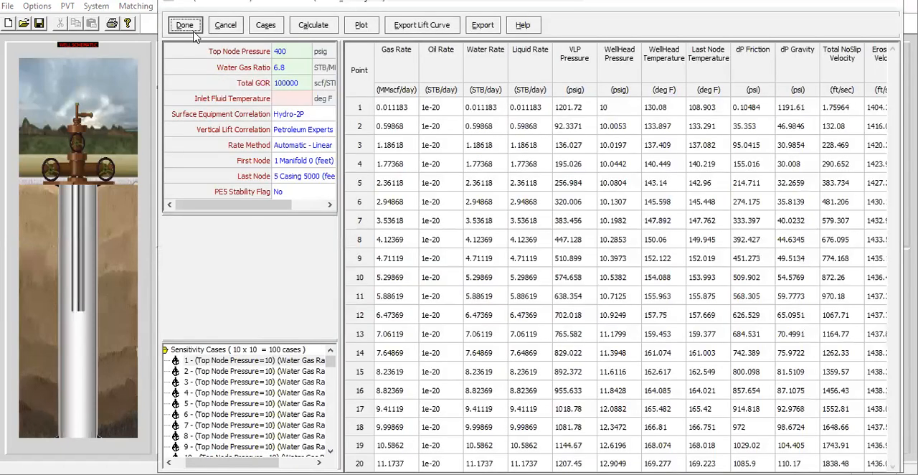
pyautogui.click(221, 27)
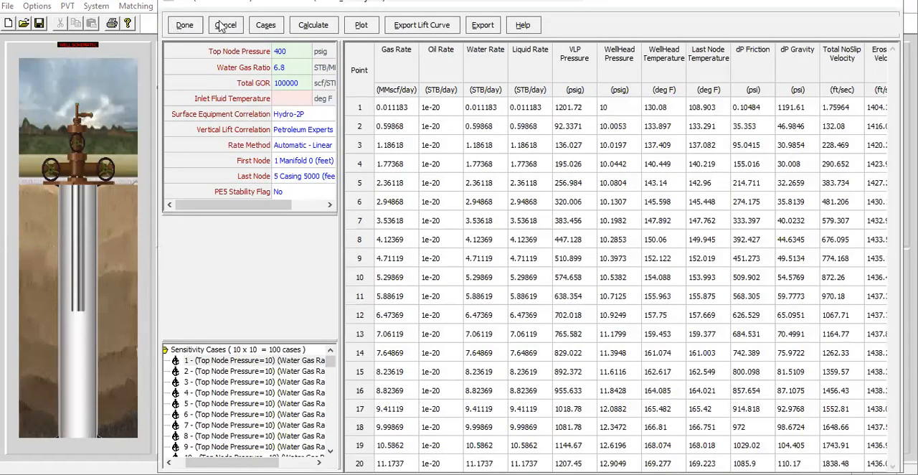
# - Reopen the gradient traverse and select the pressure and temperature values of all points for combination 1
pyautogui.click(183, 7)
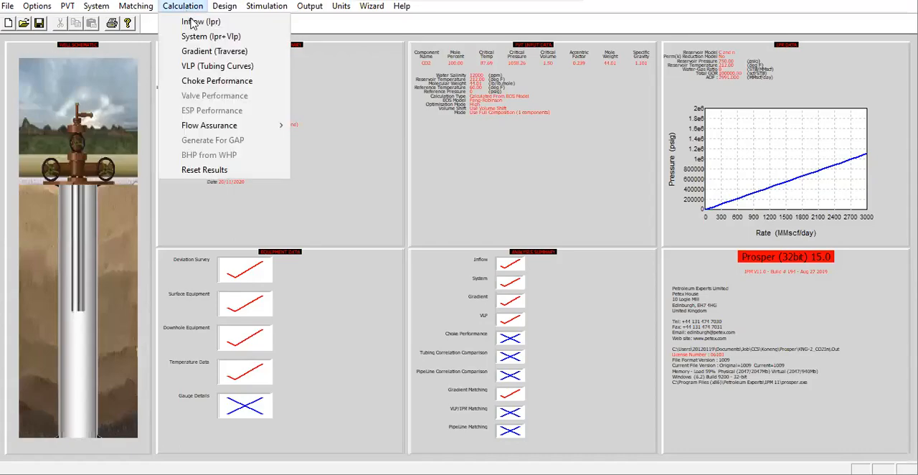
pyautogui.click(194, 51)
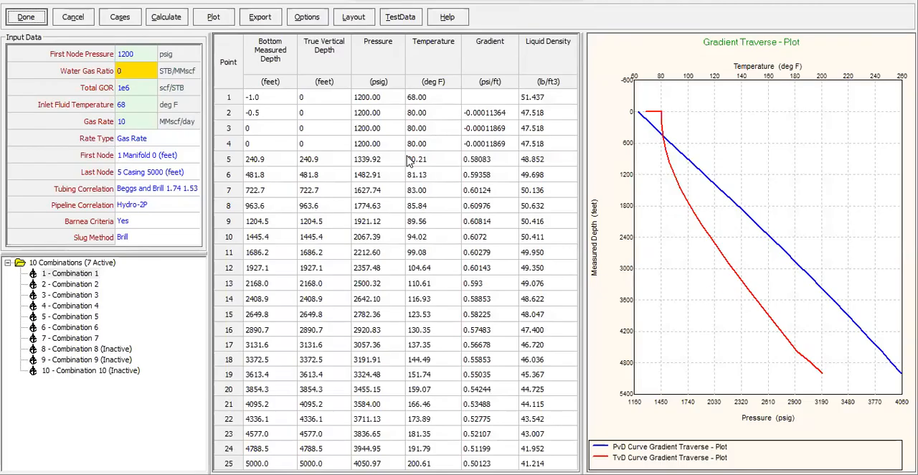
pyautogui.moveTo(380, 99); pyautogui.dragTo(419, 343)
pyautogui.moveTo(420, 425); pyautogui.dragTo(441, 459)
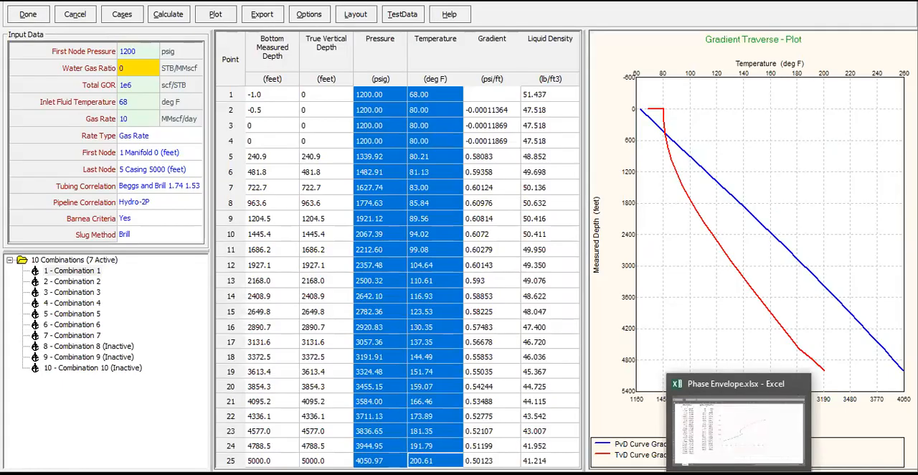
# - Switch to the Phase Envelope workbook in Excel, move the chart farther from the data tables, and highlight its phase envelope series
pyautogui.click(739, 473)
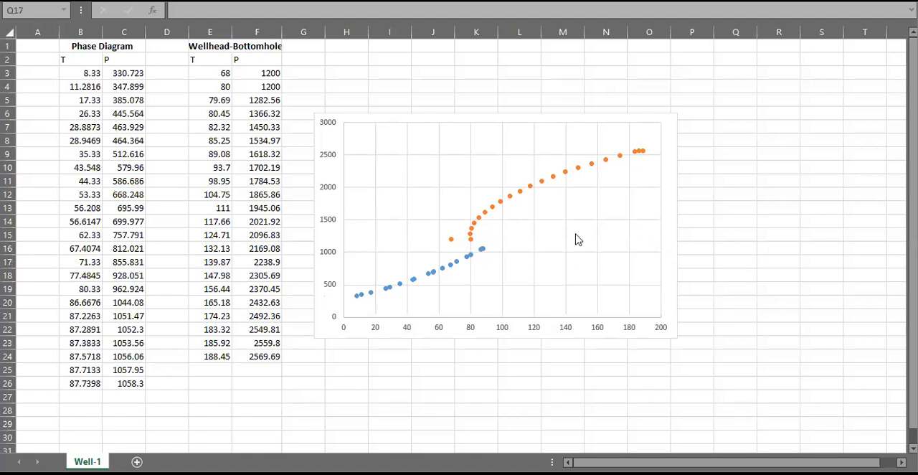
pyautogui.moveTo(636, 112); pyautogui.dragTo(676, 103)
pyautogui.click(437, 274)
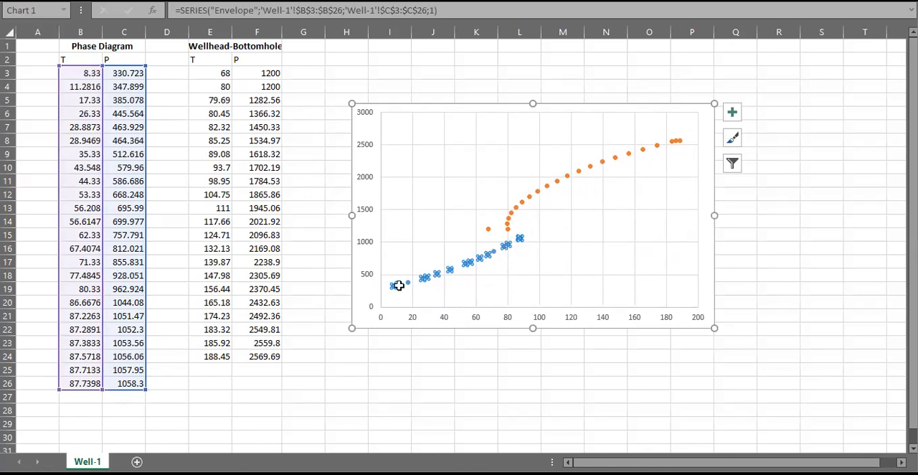
pyautogui.click(429, 368)
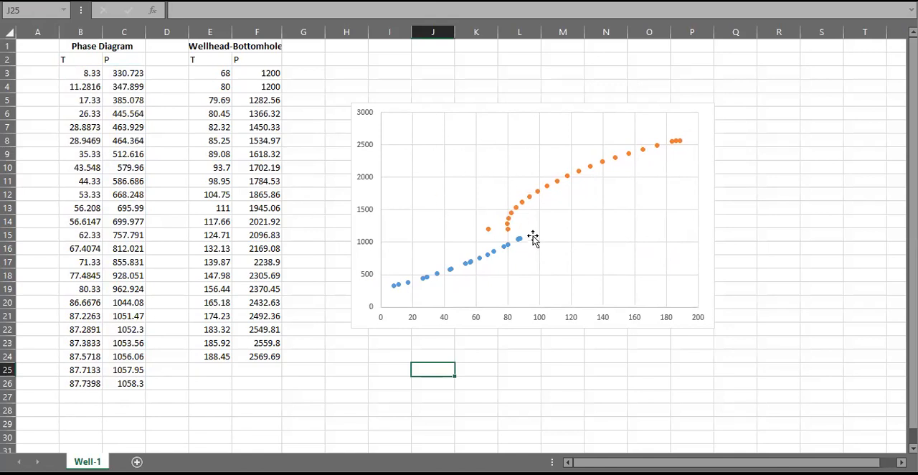
# - Highlight the wellhead-to-bottomhole series in the chart to check its source cells
pyautogui.click(572, 151)
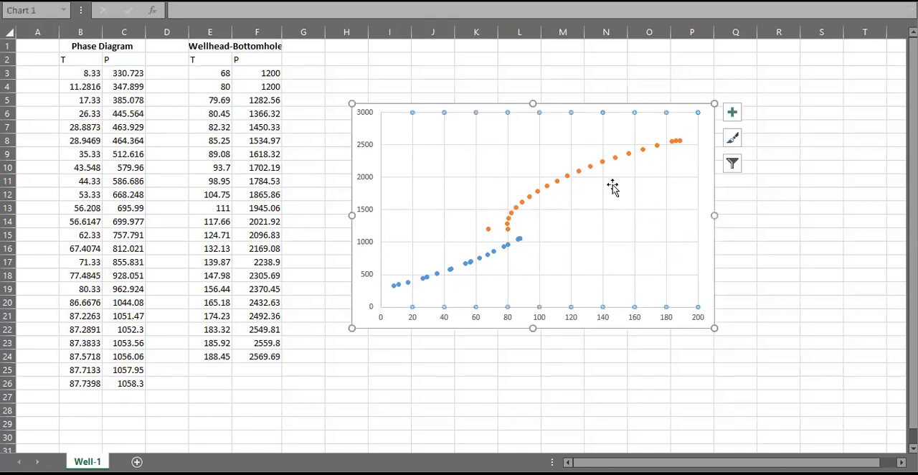
pyautogui.moveTo(787, 249); pyautogui.dragTo(788, 256)
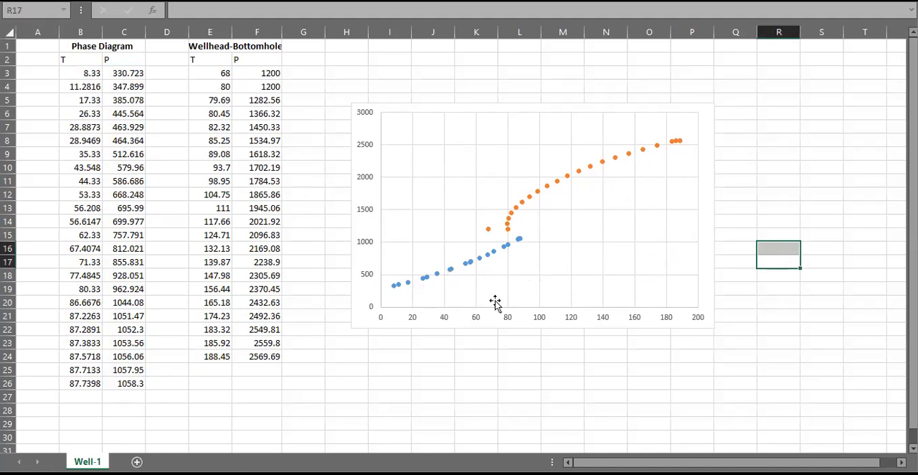
pyautogui.click(543, 192)
pyautogui.click(544, 188)
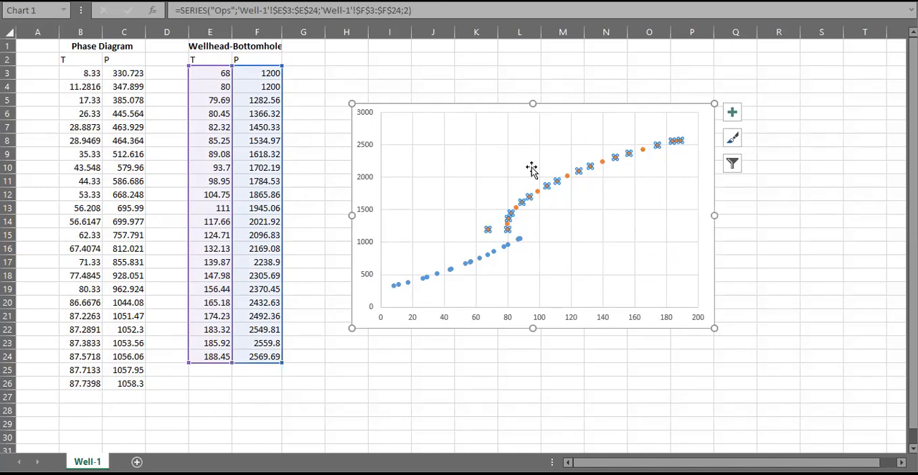
pyautogui.click(782, 195)
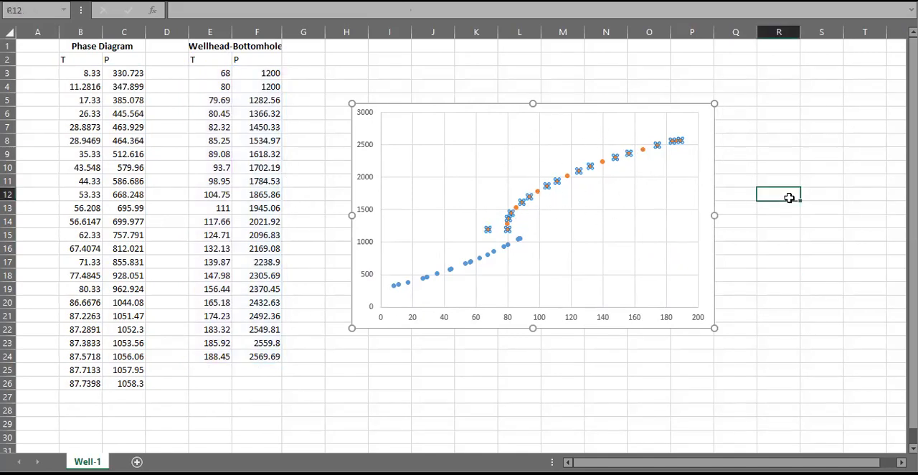
# - Widen columns E and F so the Wellhead-Bottomhole heading fits
pyautogui.moveTo(283, 33); pyautogui.dragTo(300, 36)
pyautogui.moveTo(233, 32); pyautogui.dragTo(244, 32)
pyautogui.moveTo(312, 32); pyautogui.dragTo(302, 33)
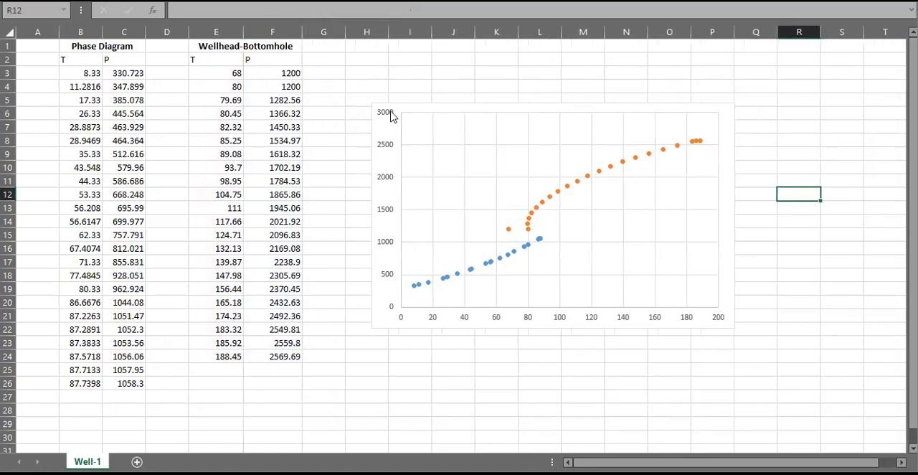
pyautogui.click(418, 96)
pyautogui.click(454, 74)
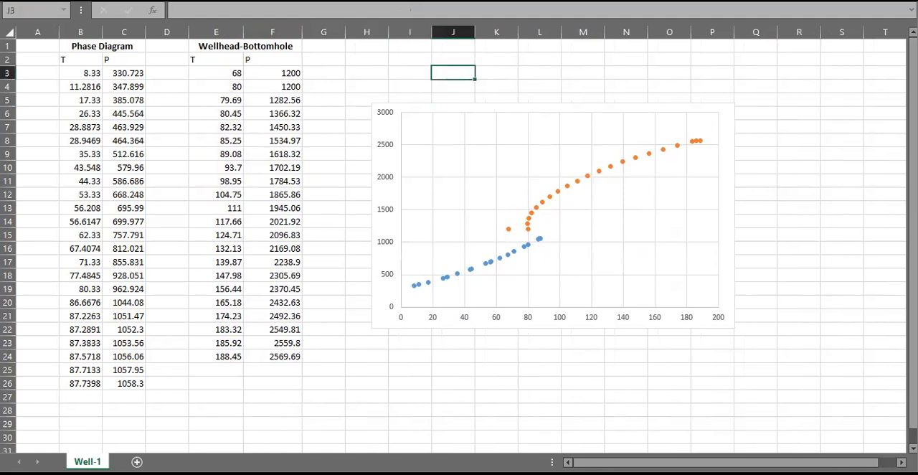
# - Create a copy of the Well-1 sheet and place it after the original
pyautogui.rightClick(100, 461)
pyautogui.click(173, 354)
pyautogui.click(133, 409)
pyautogui.click(115, 343)
pyautogui.click(188, 429)
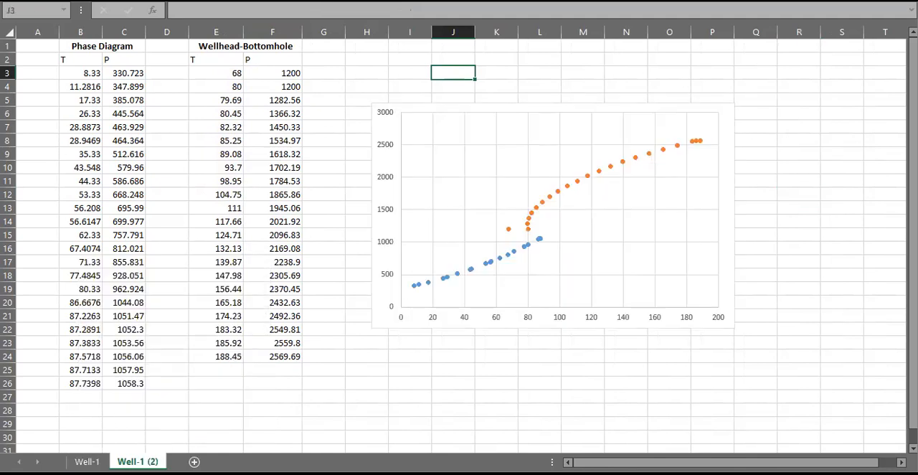
# - Rename the copied sheet as Well-2
pyautogui.doubleClick(137, 461)
pyautogui.click(148, 461)
pyautogui.press('BackSpace')
pyautogui.press('BackSpace')
pyautogui.write('2')
pyautogui.press('Delete')
pyautogui.press('Delete')
pyautogui.press('Delete')
pyautogui.press('Return')
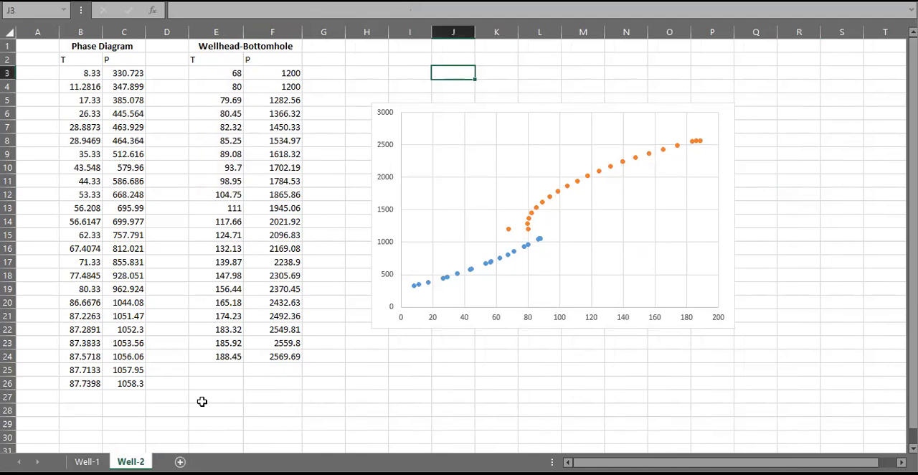
# - Try to paste the traverse's pressure and temperature values over the Wellhead-Bottomhole table from E3, then undo the paste
pyautogui.click(713, 385)
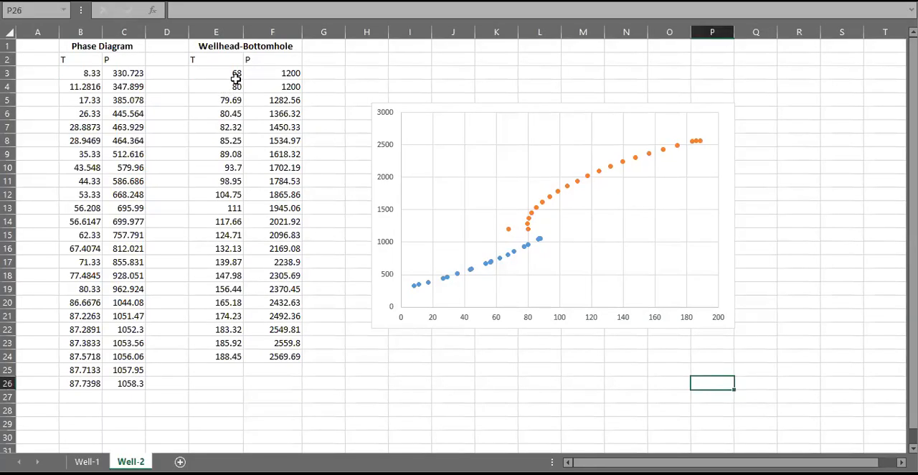
pyautogui.click(236, 75)
pyautogui.hotkey('ctrl', 'v')
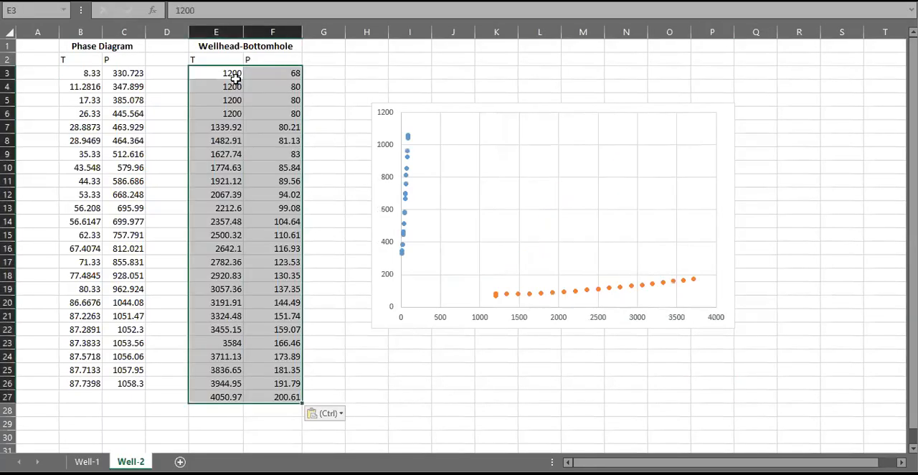
pyautogui.hotkey('ctrl', 'z')
# - Paste the pressure and temperature values at H26 on Well-2 and move the first two rows to row 28 over the repeated points
pyautogui.click(369, 382)
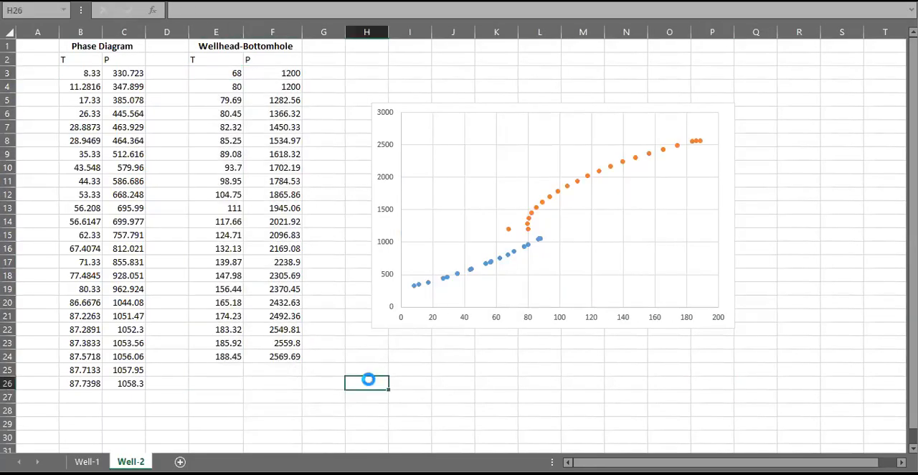
pyautogui.hotkey('ctrl', 'v')
pyautogui.scroll(-2, 411, 383)
pyautogui.click(488, 327)
pyautogui.moveTo(322, 314); pyautogui.dragTo(454, 345)
pyautogui.moveTo(372, 302); pyautogui.dragTo(408, 329)
pyautogui.click(393, 330)
pyautogui.click(377, 325)
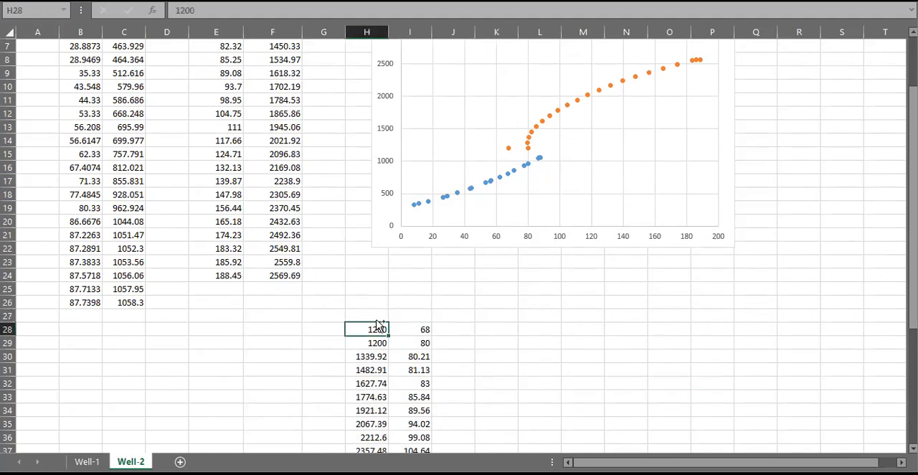
# - Copy the traverse values in H28:I50 on Well-2 and paste them into the Wellhead-Bottomhole table from E3
pyautogui.hotkey('ctrl', 'shift', 'Right')
pyautogui.hotkey('ctrl', 'shift', 'Down')
pyautogui.hotkey('ctrl', 'c')
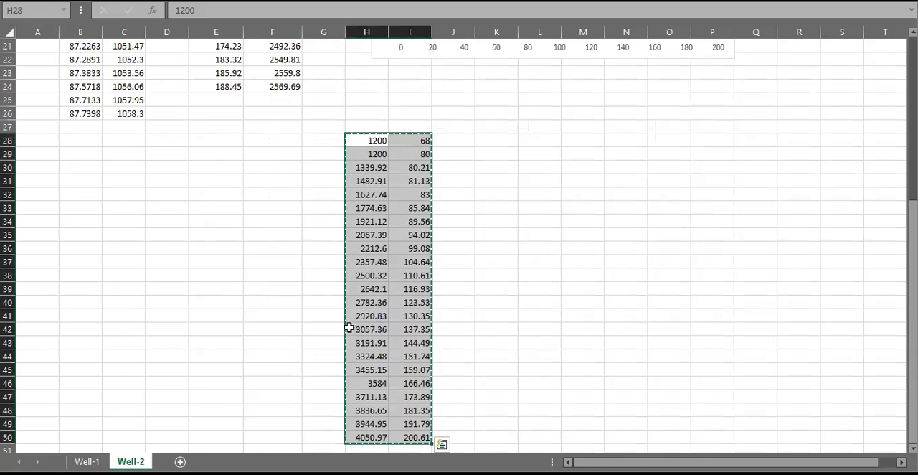
pyautogui.scroll(7, 349, 328)
pyautogui.rightClick(217, 62)
pyautogui.click(212, 67)
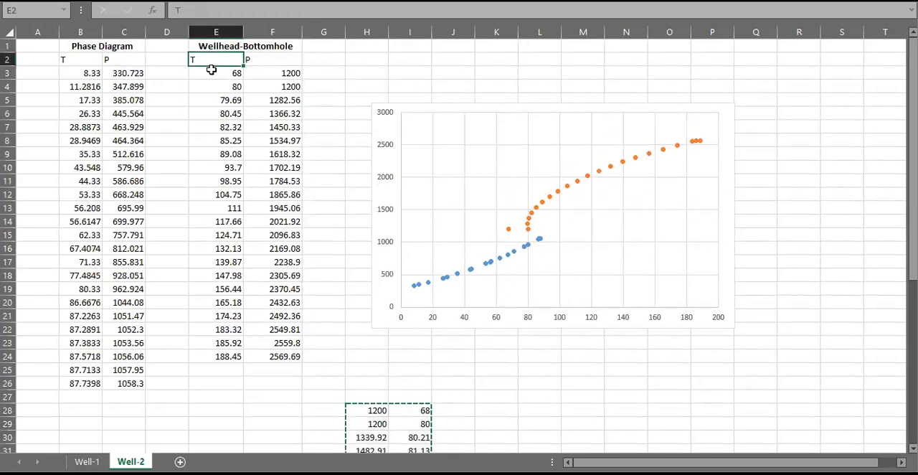
pyautogui.rightClick(211, 69)
pyautogui.click(261, 127)
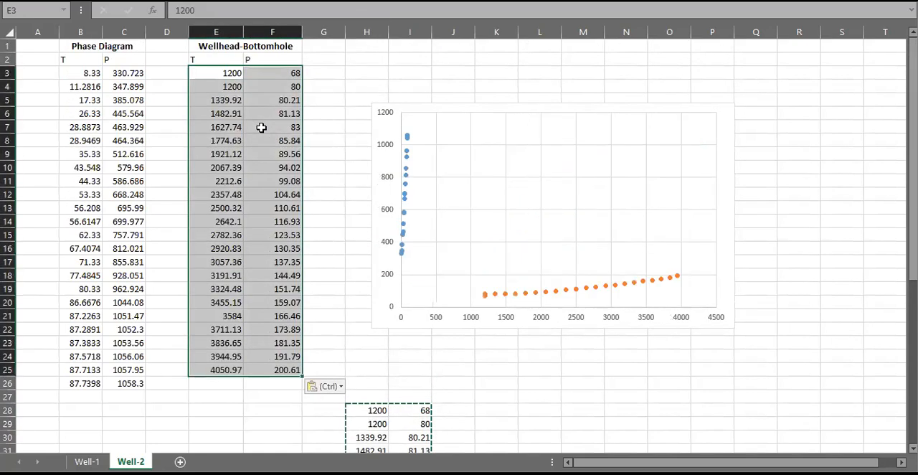
# - Extend the wellhead-to-bottomhole chart series to rows 3 to 25 of columns E and F, and check the Envelope series range
pyautogui.click(518, 295)
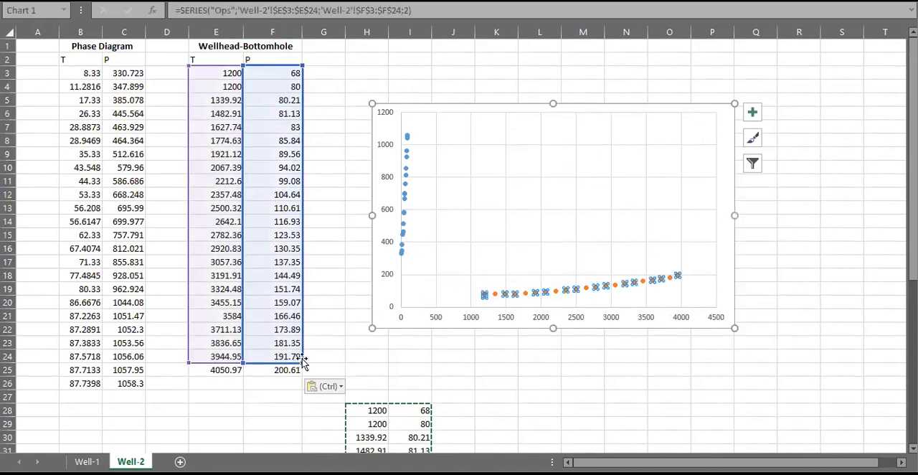
pyautogui.moveTo(301, 361); pyautogui.dragTo(302, 375)
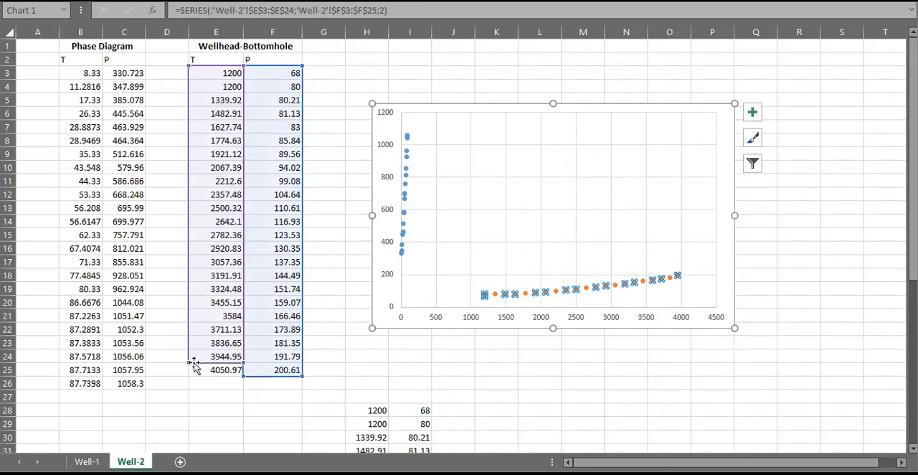
pyautogui.moveTo(185, 364); pyautogui.dragTo(187, 376)
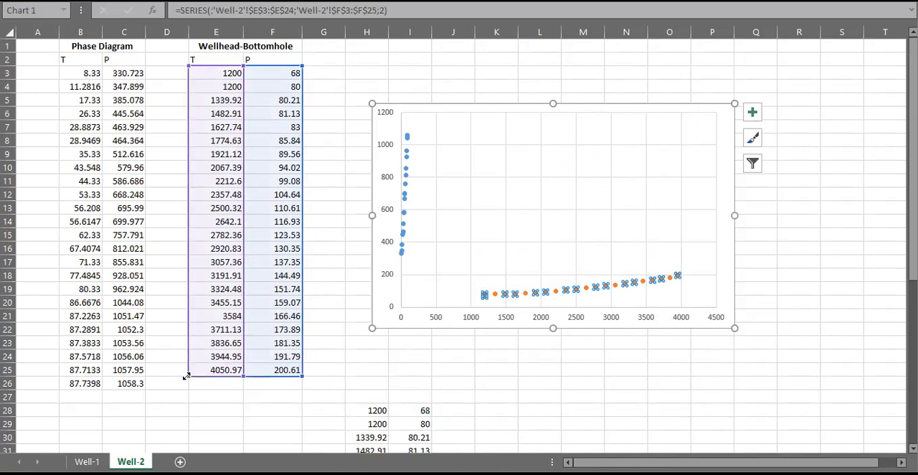
pyautogui.click(406, 137)
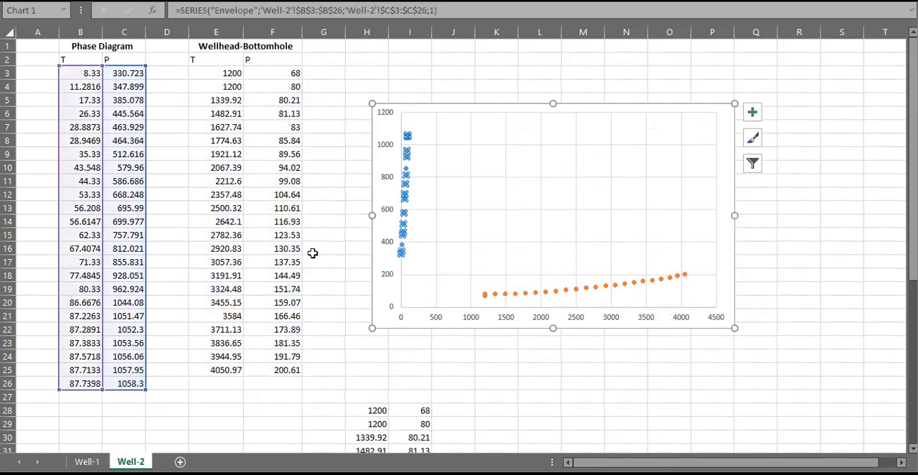
pyautogui.click(86, 461)
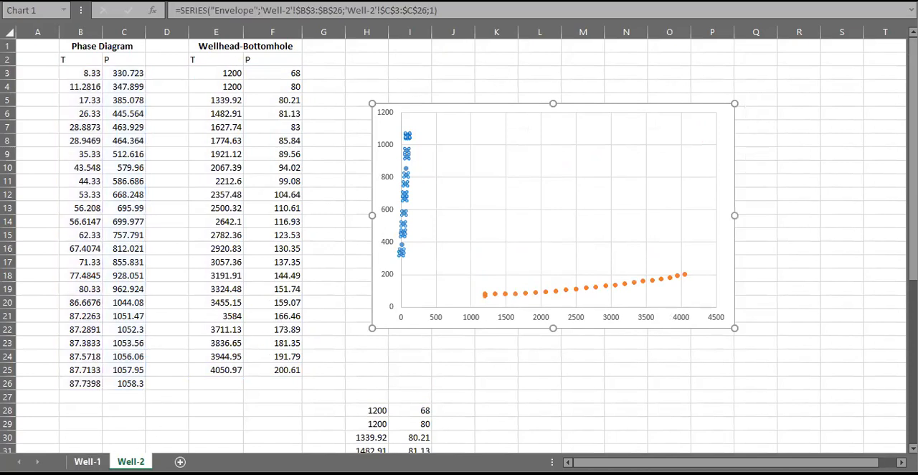
pyautogui.click(131, 462)
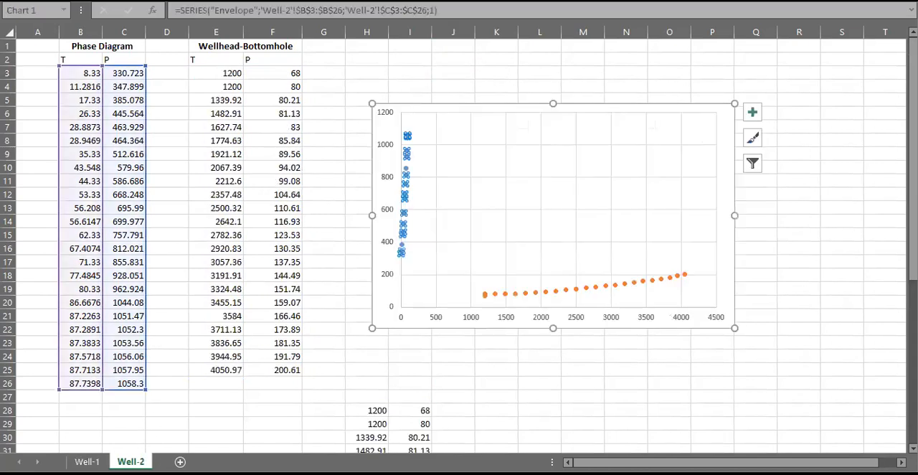
# - Swap the two Wellhead-Bottomhole columns by copying E3:E25 to G3, then pasting F3:G25 over the table from E3
pyautogui.click(258, 219)
pyautogui.moveTo(228, 75); pyautogui.dragTo(241, 370)
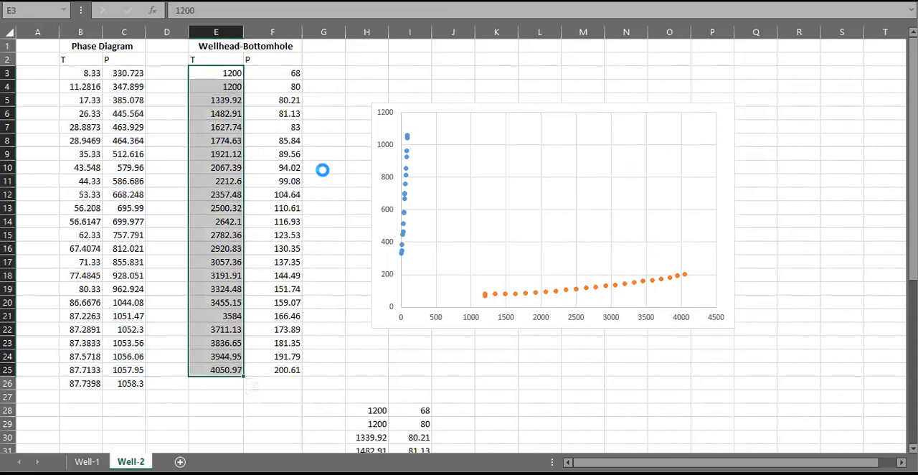
pyautogui.hotkey('ctrl', 'c')
pyautogui.click(316, 73)
pyautogui.hotkey('ctrl', 'v')
pyautogui.moveTo(268, 74); pyautogui.dragTo(340, 368)
pyautogui.hotkey('ctrl', 'c')
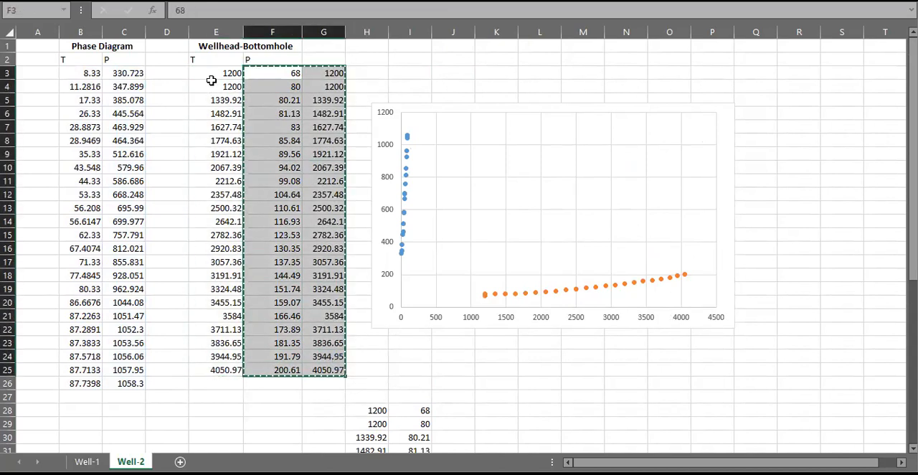
pyautogui.rightClick(214, 75)
pyautogui.click(263, 137)
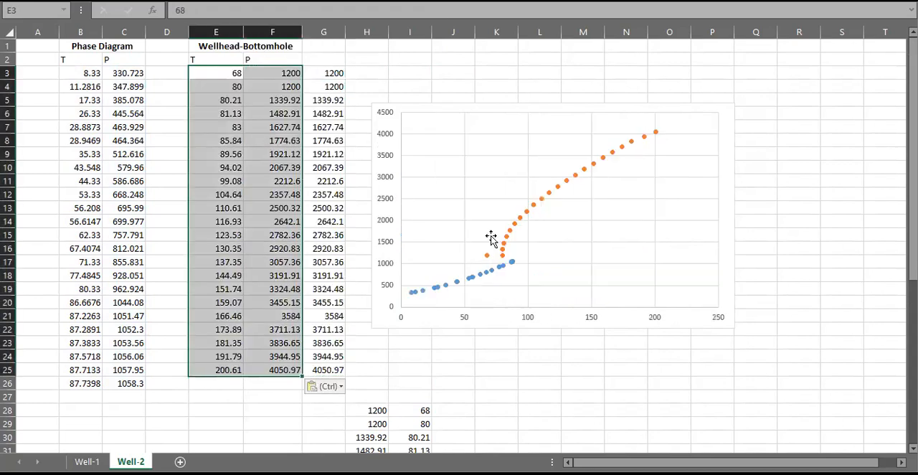
# - Delete the leftover traverse values in the H28:I50 block below the chart
pyautogui.click(799, 248)
pyautogui.scroll(-3, 397, 403)
pyautogui.moveTo(371, 275); pyautogui.dragTo(430, 279)
pyautogui.moveTo(446, 442)
pyautogui.mouseDown()
pyautogui.moveTo(445, 424)
pyautogui.moveTo(447, 438)
pyautogui.mouseUp()
pyautogui.press('Delete')
pyautogui.scroll(1, 488, 338)
pyautogui.scroll(6, 487, 338)
pyautogui.click(782, 223)
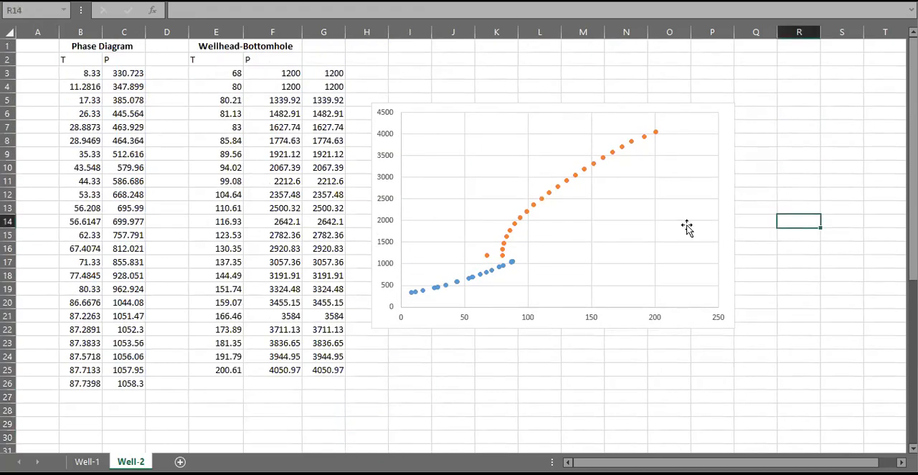
# - Add a series named Well-1 to the Well-2 chart, with X values from E3:E24 on the Well-1 sheet
pyautogui.hotkey('ctrl', 'pageup')
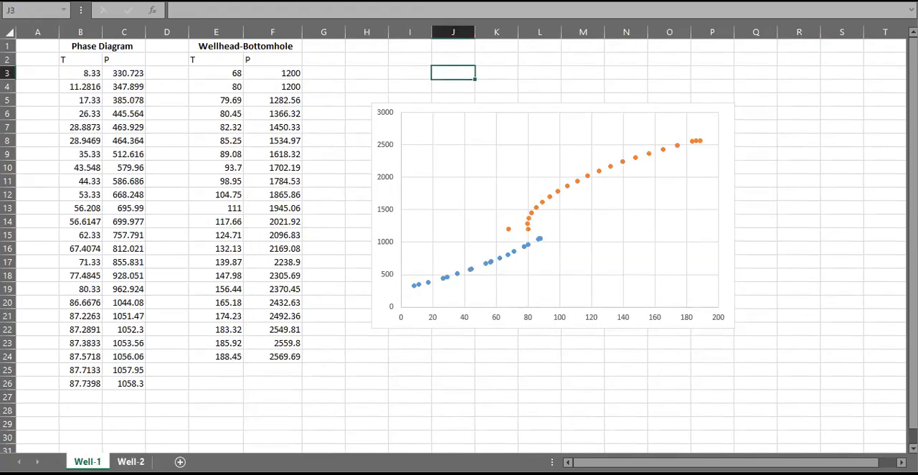
pyautogui.hotkey('ctrl', 'pagedown')
pyautogui.click(535, 210)
pyautogui.click(562, 212)
pyautogui.rightClick(564, 211)
pyautogui.click(601, 285)
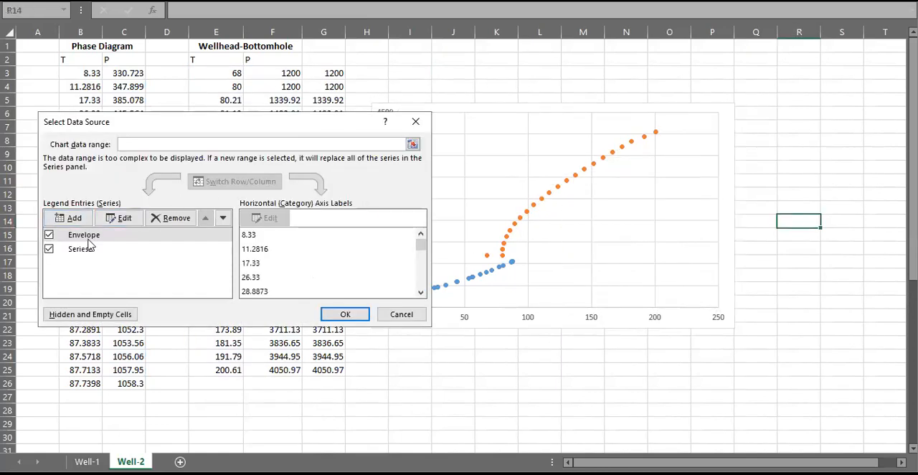
pyautogui.click(82, 226)
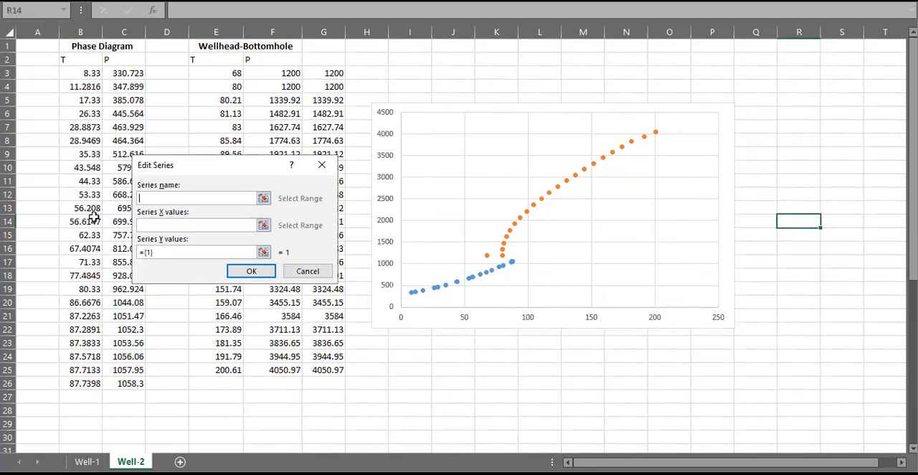
pyautogui.click(162, 224)
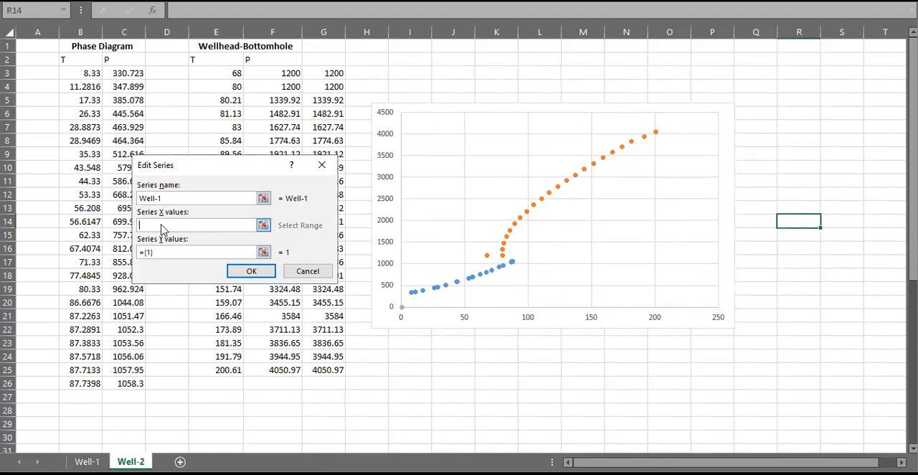
pyautogui.click(87, 461)
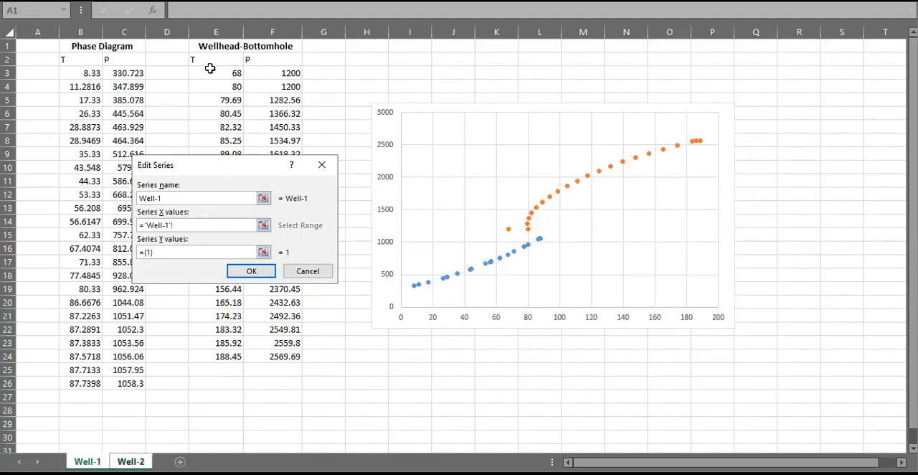
pyautogui.moveTo(211, 74); pyautogui.dragTo(224, 357)
pyautogui.press('Tab')
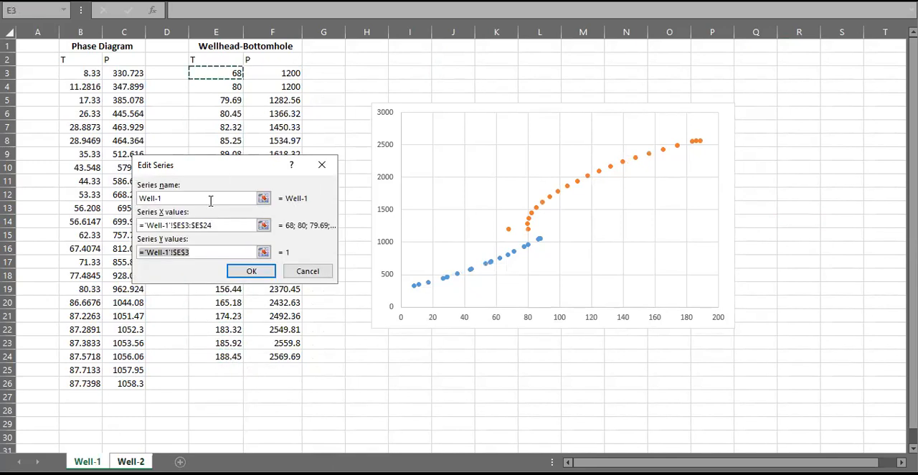
# - Set the new series' Y values to F3:F24 on the Well-1 sheet and apply the chart data changes
pyautogui.moveTo(283, 75); pyautogui.dragTo(275, 355)
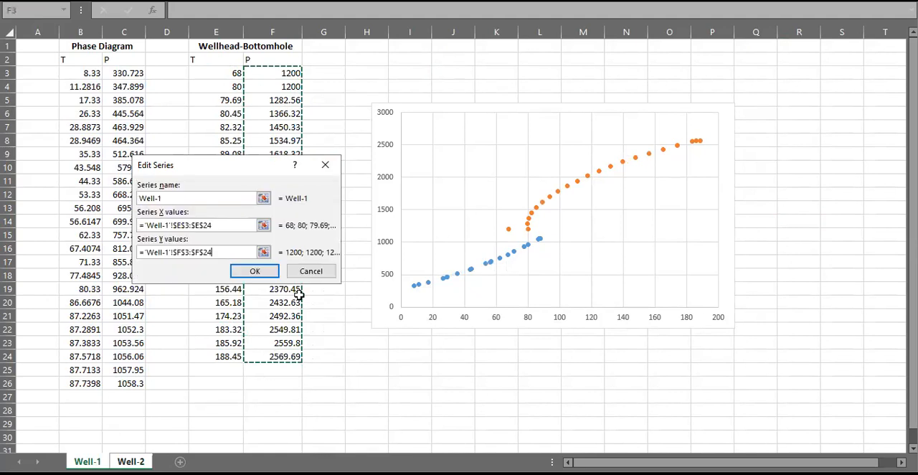
pyautogui.click(257, 271)
pyautogui.click(347, 311)
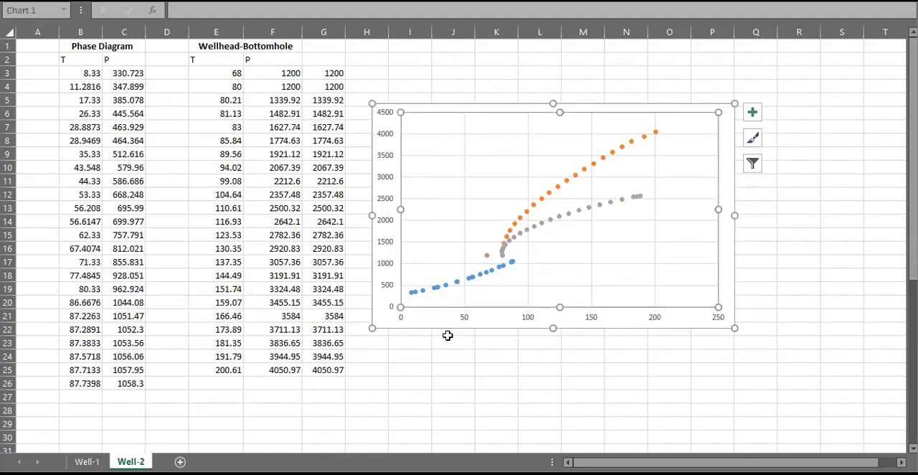
# - Add axis titles to the Well-2 chart and set the horizontal one to T (F)
pyautogui.click(753, 113)
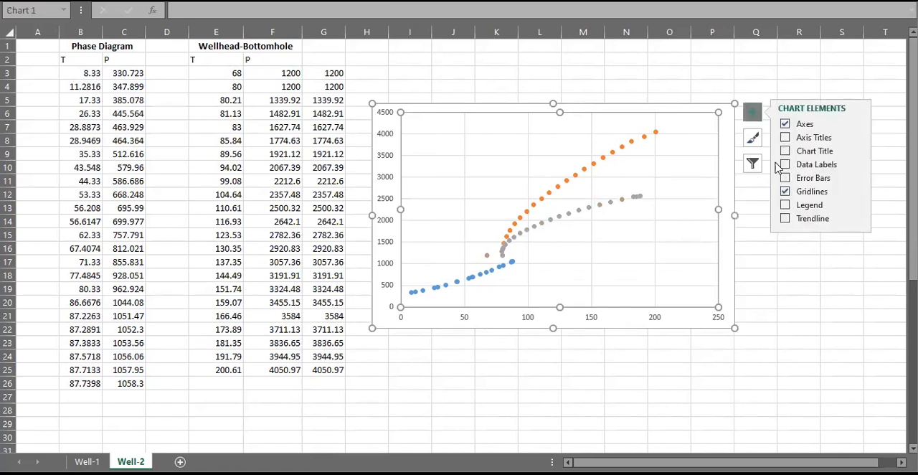
pyautogui.click(785, 138)
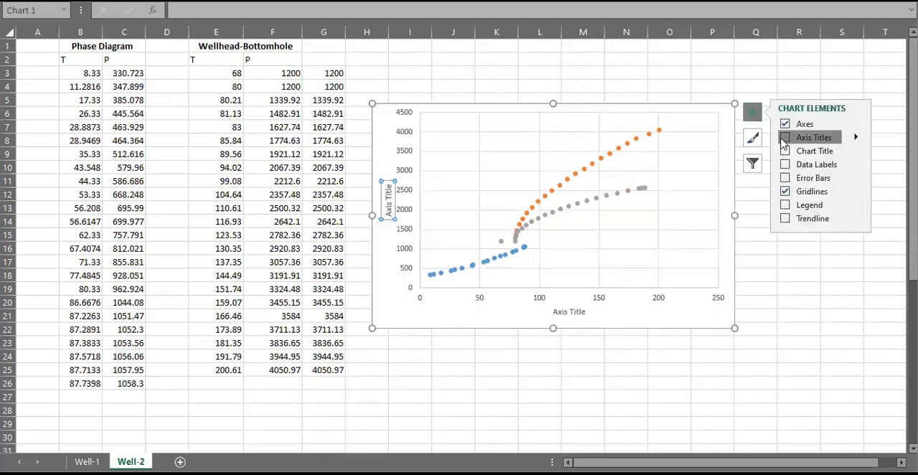
pyautogui.click(809, 314)
pyautogui.click(568, 312)
pyautogui.moveTo(553, 314); pyautogui.dragTo(598, 333)
pyautogui.write('T (F)')
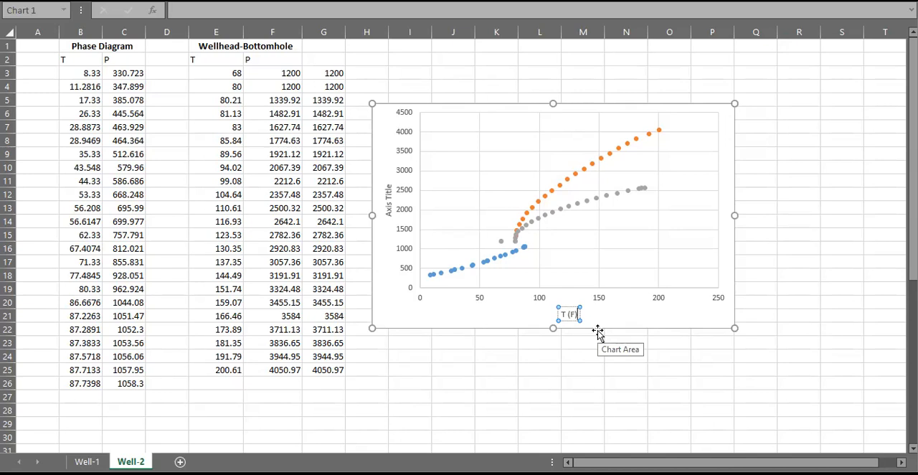
# - Set the vertical axis title to Pressure (psig)
pyautogui.click(384, 211)
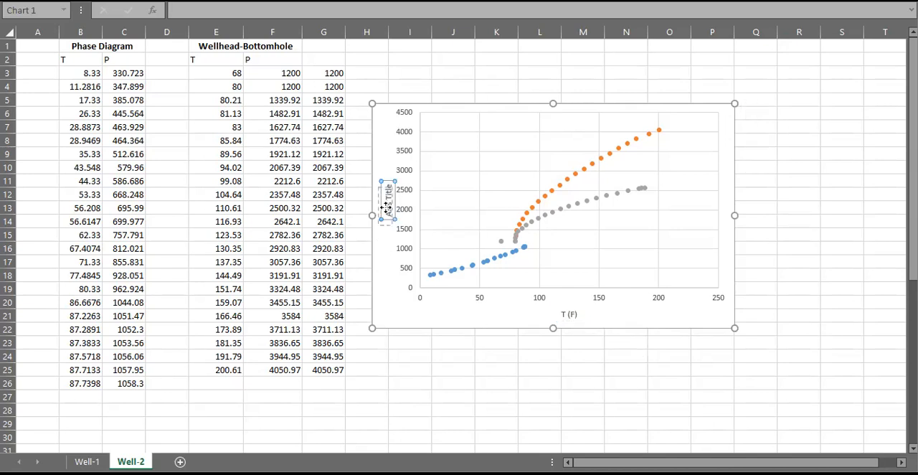
pyautogui.moveTo(388, 221); pyautogui.dragTo(397, 186)
pyautogui.press('Delete')
pyautogui.write('P_inj')
pyautogui.press('BackSpace')
pyautogui.press('BackSpace')
pyautogui.press('BackSpace')
pyautogui.press('BackSpace')
pyautogui.write('ressure (psig)')
pyautogui.click(555, 371)
pyautogui.moveTo(389, 232); pyautogui.dragTo(386, 218)
pyautogui.click(433, 323)
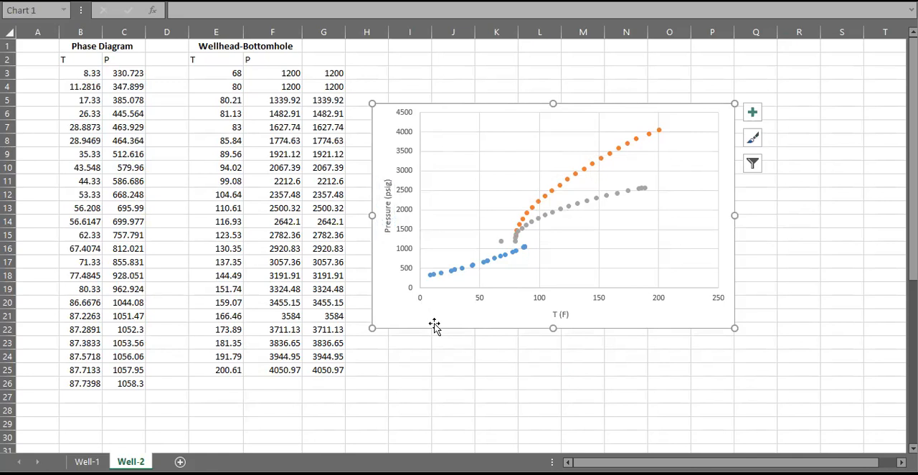
pyautogui.rightClick(435, 324)
pyautogui.click(670, 353)
pyautogui.rightClick(651, 317)
pyautogui.click(636, 294)
pyautogui.rightClick(598, 301)
pyautogui.click(798, 310)
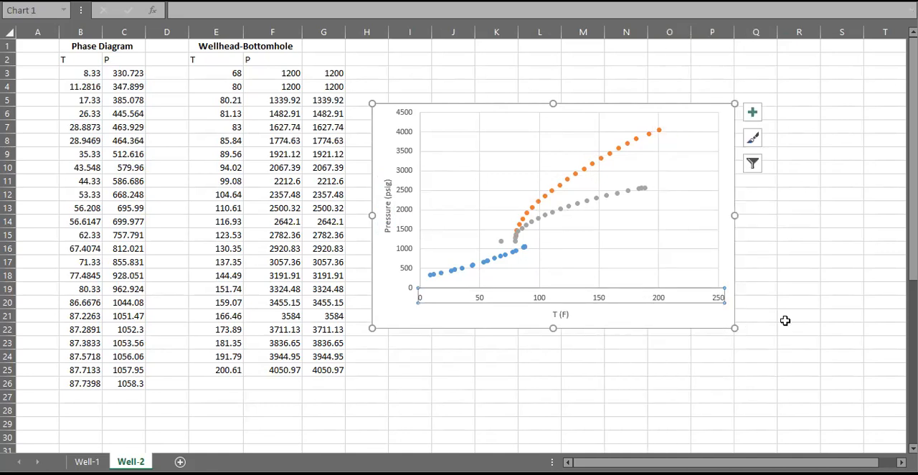
pyautogui.click(786, 321)
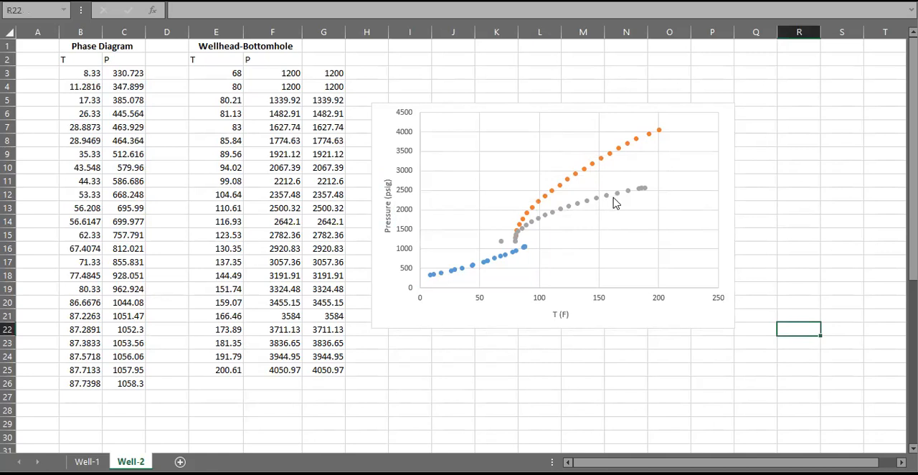
pyautogui.rightClick(611, 249)
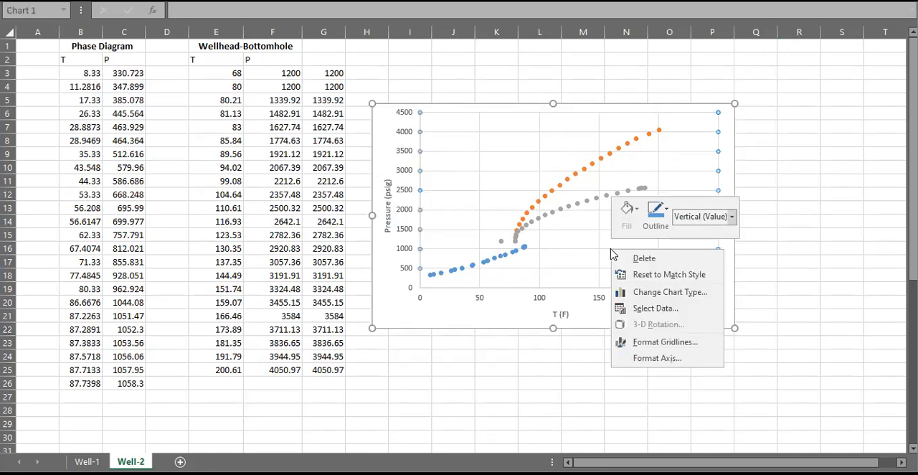
pyautogui.click(671, 356)
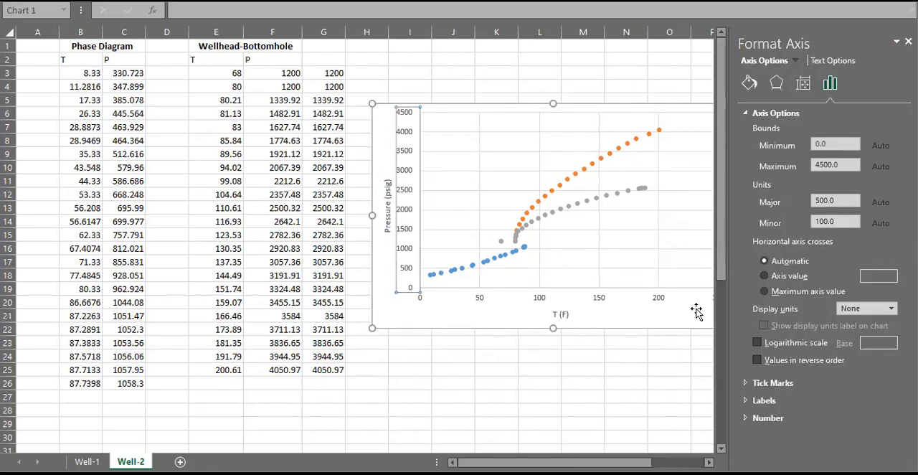
pyautogui.click(682, 318)
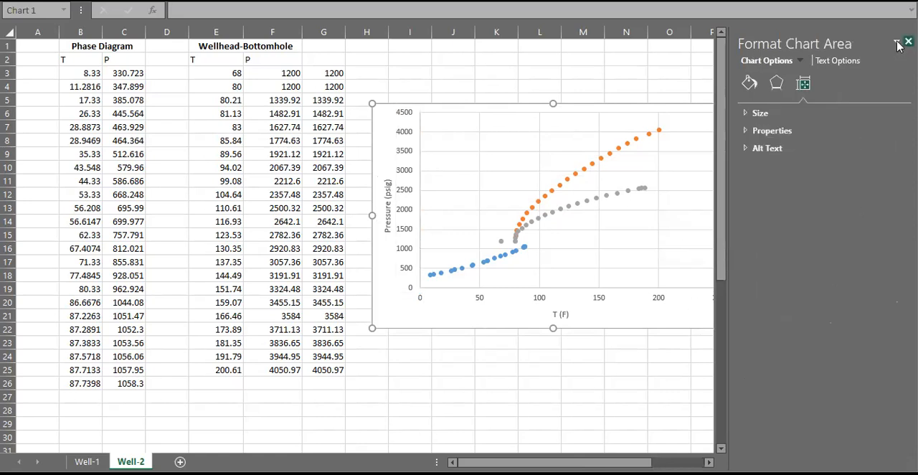
pyautogui.click(907, 42)
pyautogui.rightClick(683, 317)
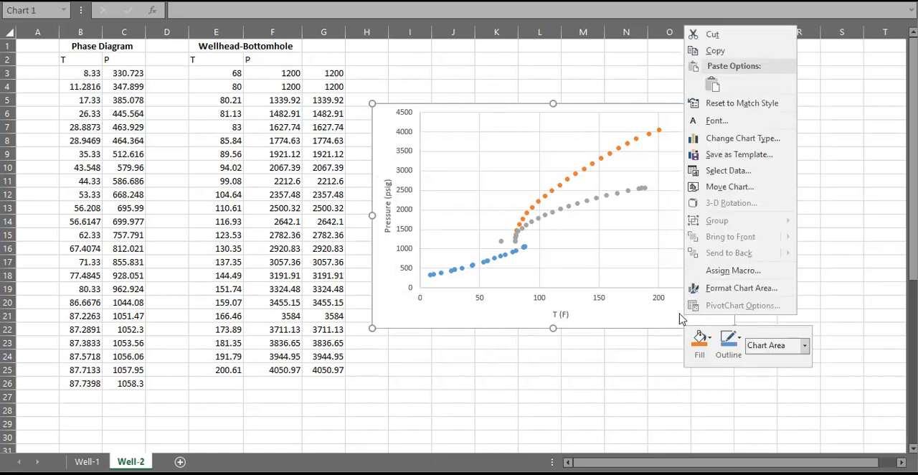
pyautogui.click(662, 319)
# - Add a legend to the Well-2 chart and select the Envelope series
pyautogui.click(753, 112)
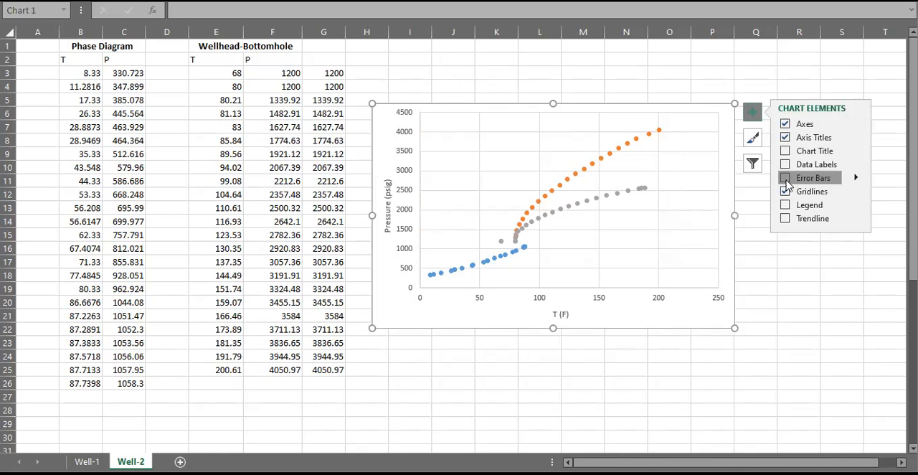
pyautogui.click(785, 206)
pyautogui.click(800, 317)
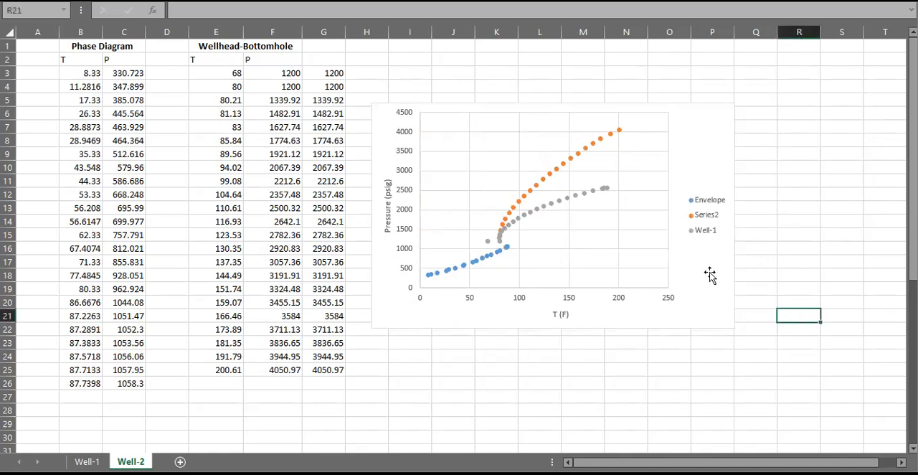
pyautogui.click(484, 262)
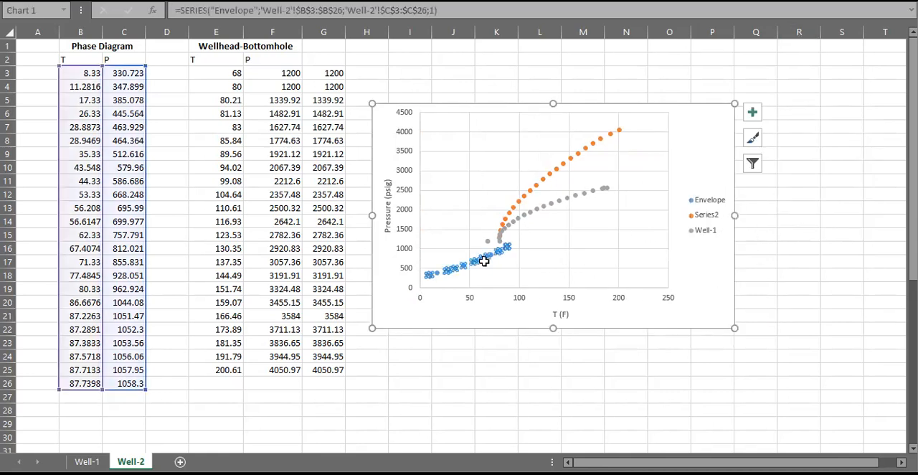
# - Rename the Series2 data series of the Well-2 sheet's chart as Well-2 and apply the data source change
pyautogui.moveTo(485, 254)
pyautogui.rightClick(592, 249)
pyautogui.click(626, 306)
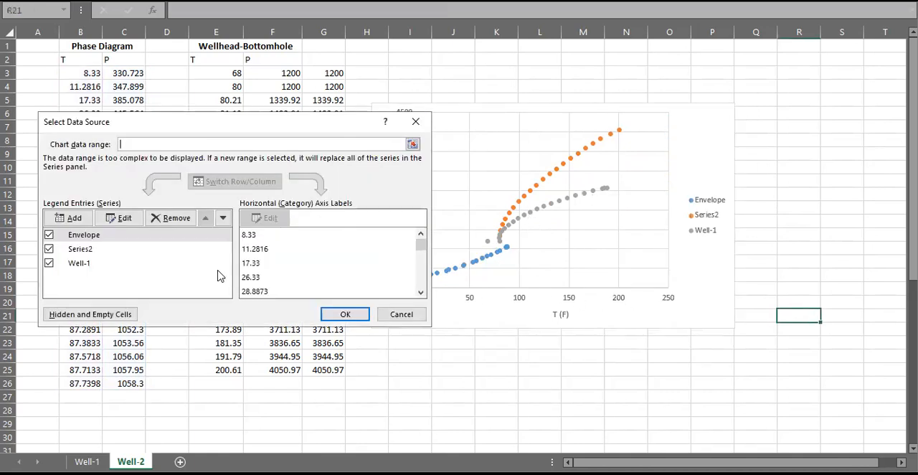
pyautogui.click(81, 249)
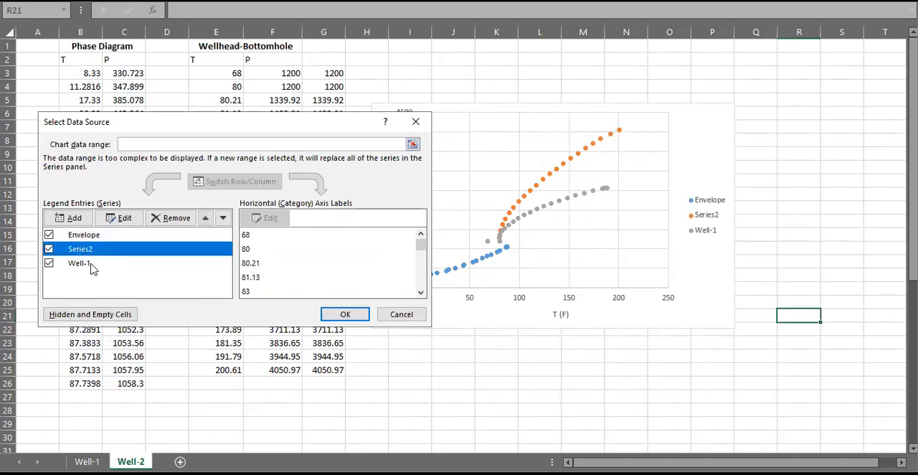
pyautogui.click(123, 219)
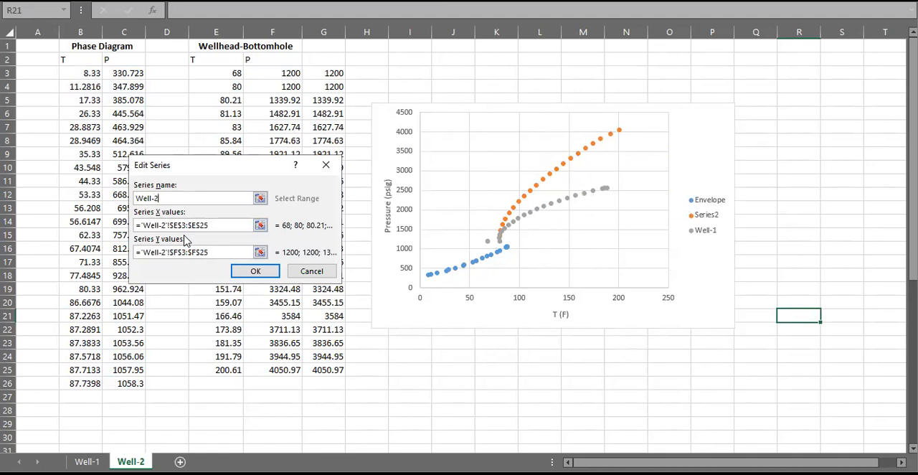
pyautogui.press('Return')
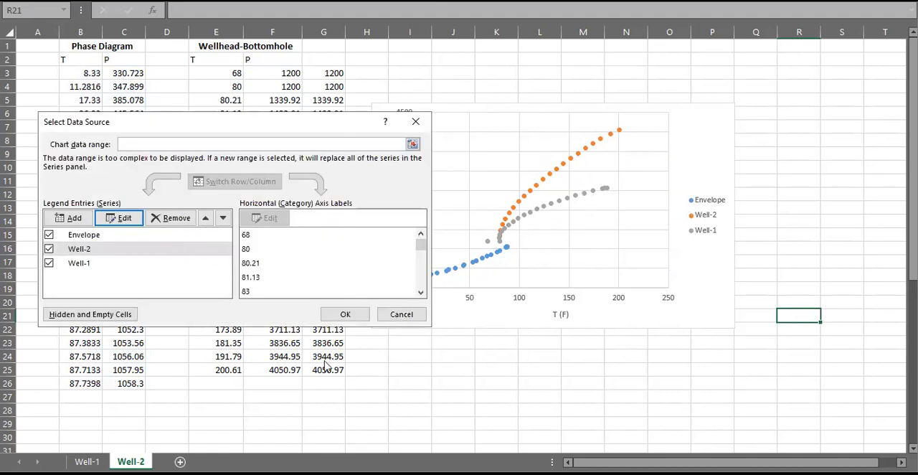
pyautogui.click(345, 314)
pyautogui.click(822, 197)
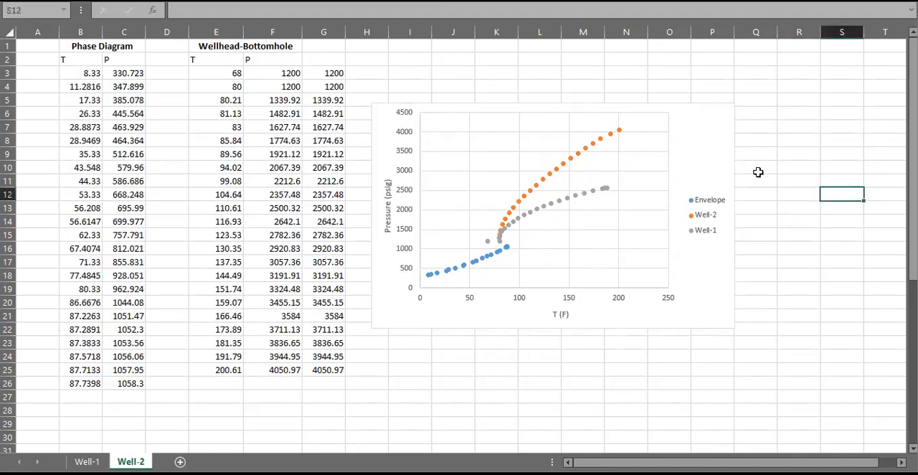
# - Widen the Well-2 sheet's chart to the right and slightly enlarge its plot area
pyautogui.click(731, 179)
pyautogui.moveTo(735, 216); pyautogui.dragTo(811, 215)
pyautogui.click(713, 224)
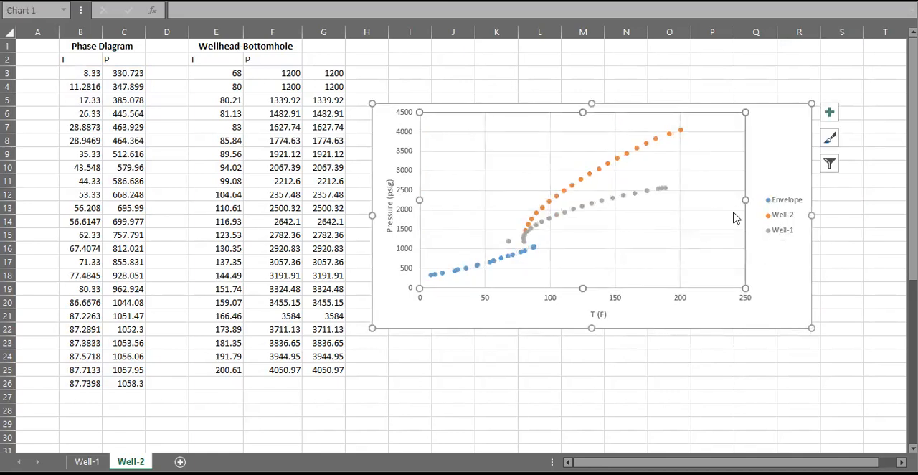
pyautogui.moveTo(743, 203); pyautogui.dragTo(746, 201)
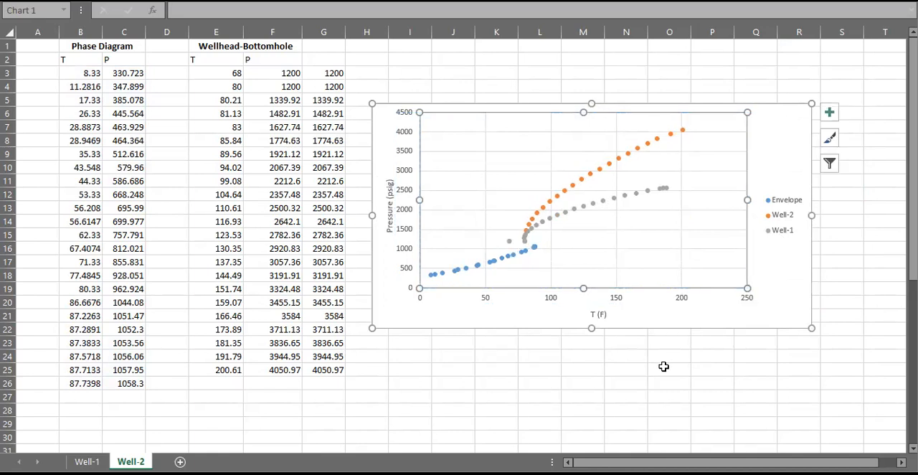
pyautogui.click(667, 369)
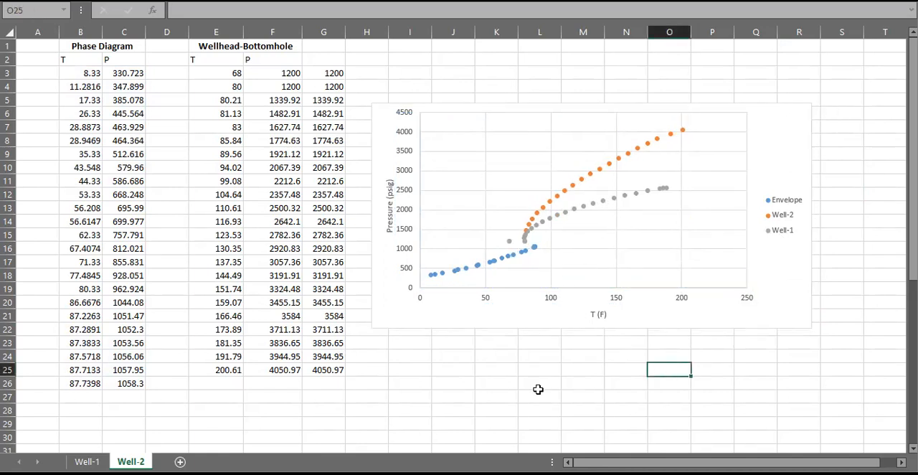
pyautogui.click(457, 76)
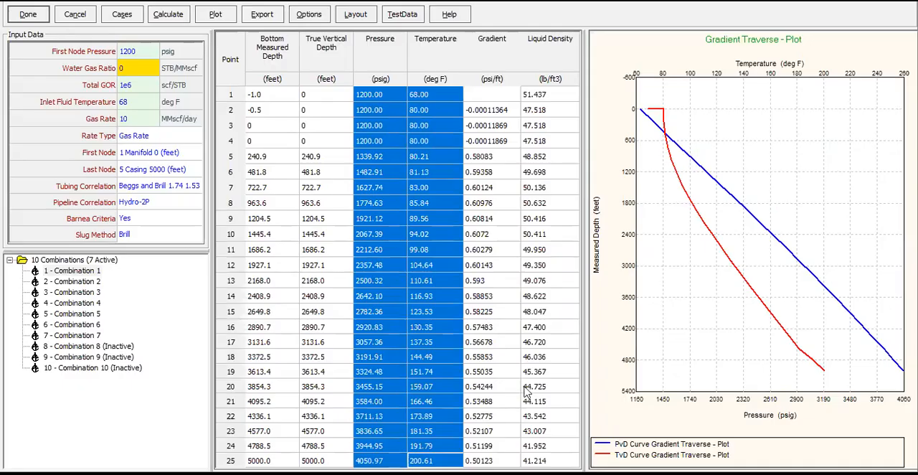
# - In PROSPER, set the tubing correlation to Petroleum Experts 2 and recalculate the gradient traverse
pyautogui.click(394, 110)
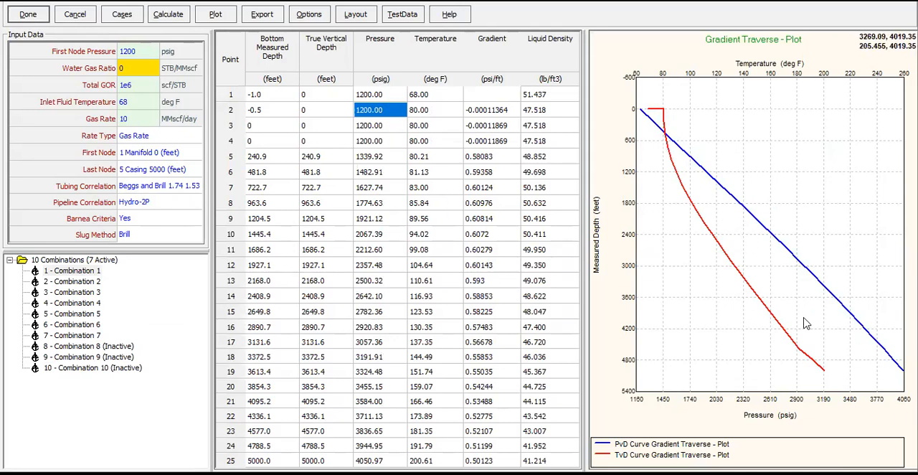
pyautogui.click(171, 188)
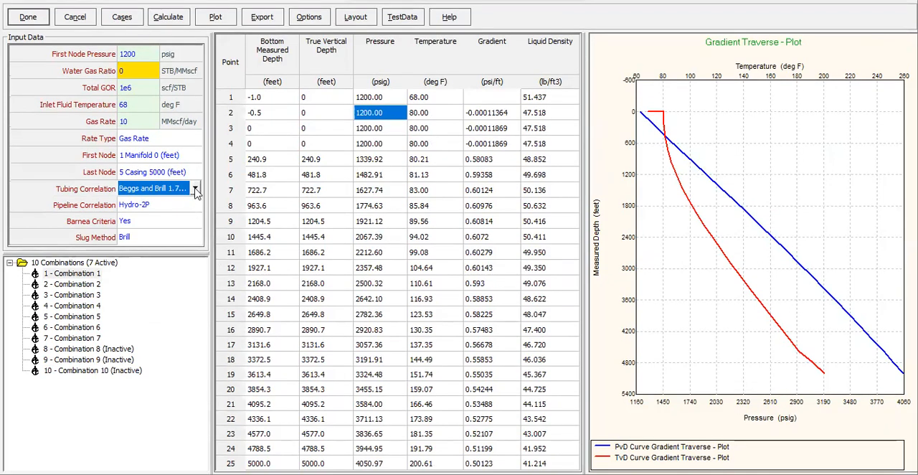
pyautogui.click(195, 188)
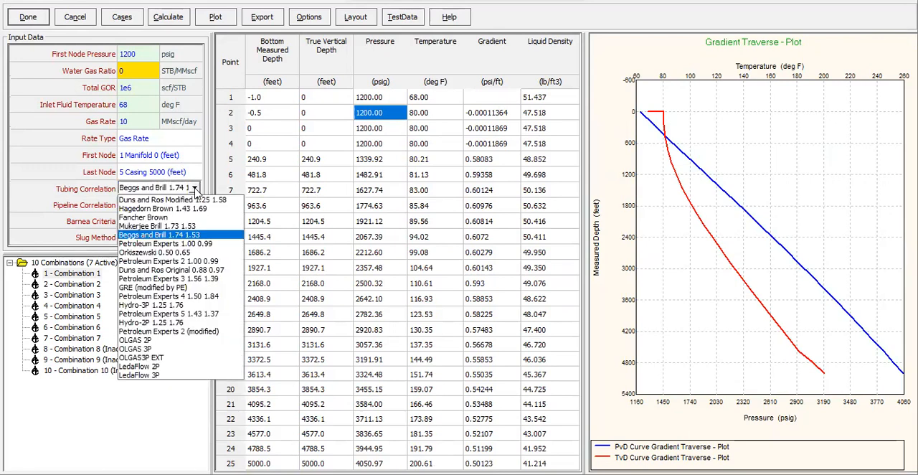
pyautogui.click(184, 261)
pyautogui.click(167, 17)
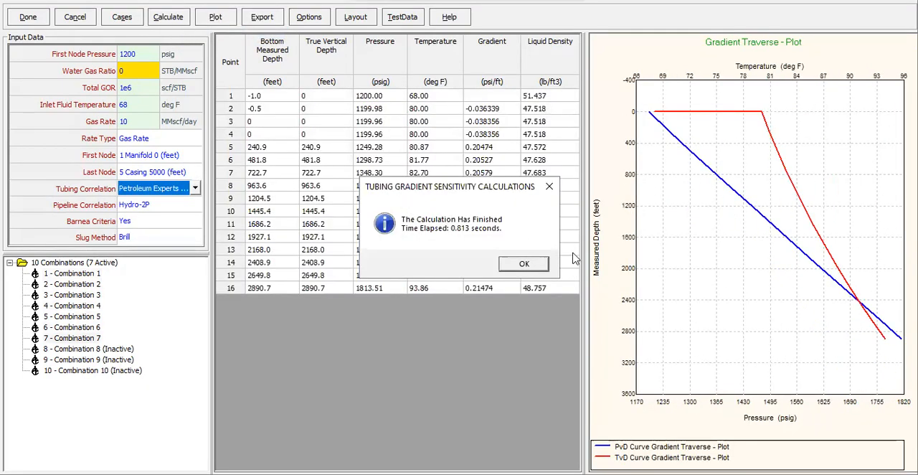
pyautogui.click(535, 267)
# - Review the recalculated traverse results across the active combinations, including the gradient values of Combination 1 from 240.9 ft down to 5000 ft
pyautogui.click(91, 278)
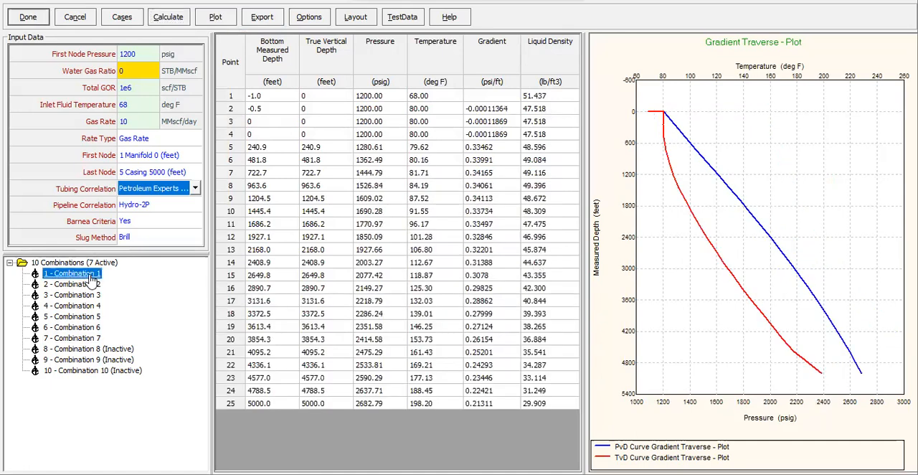
pyautogui.click(93, 284)
pyautogui.click(95, 295)
pyautogui.click(97, 305)
pyautogui.click(97, 317)
pyautogui.click(94, 338)
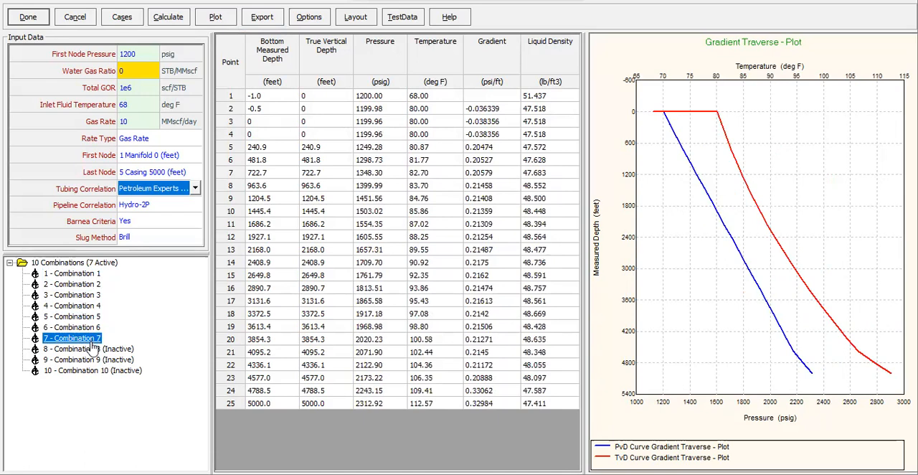
pyautogui.click(84, 274)
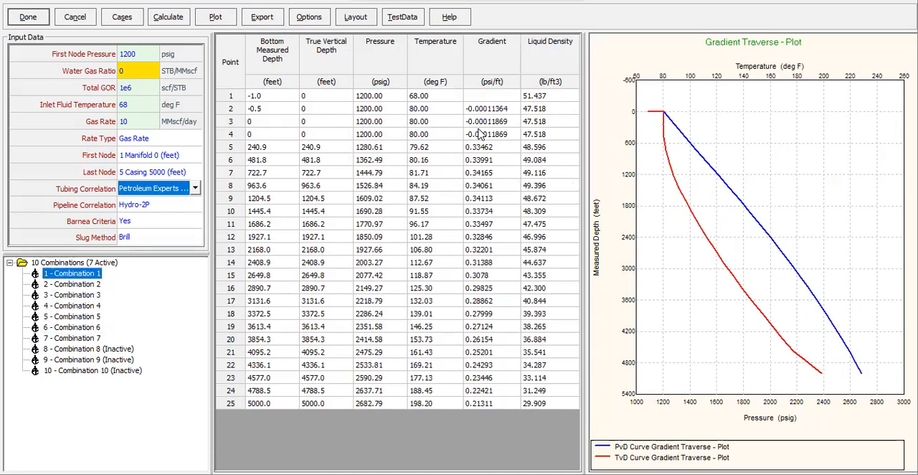
pyautogui.moveTo(486, 153); pyautogui.dragTo(469, 397)
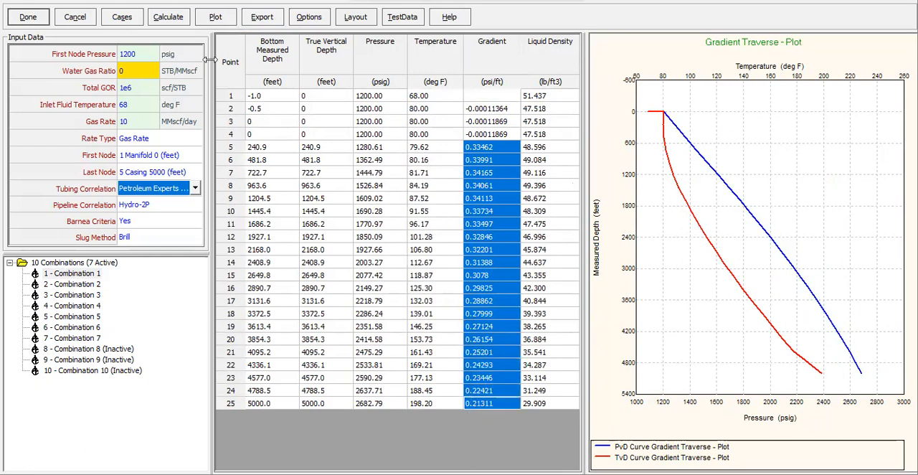
# - Check the gas rates of the sensitivity cases and copy the pressure and temperature columns of Combination 4 (10 MMscf/day)
pyautogui.click(135, 21)
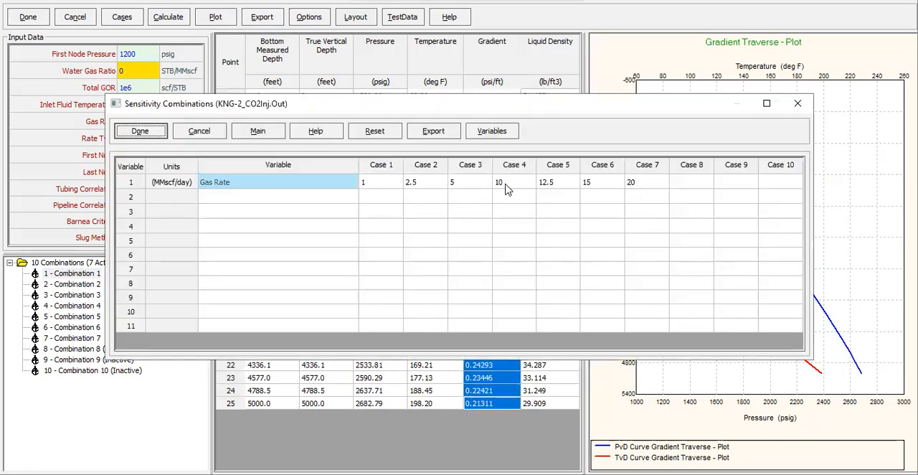
pyautogui.click(798, 103)
pyautogui.click(66, 306)
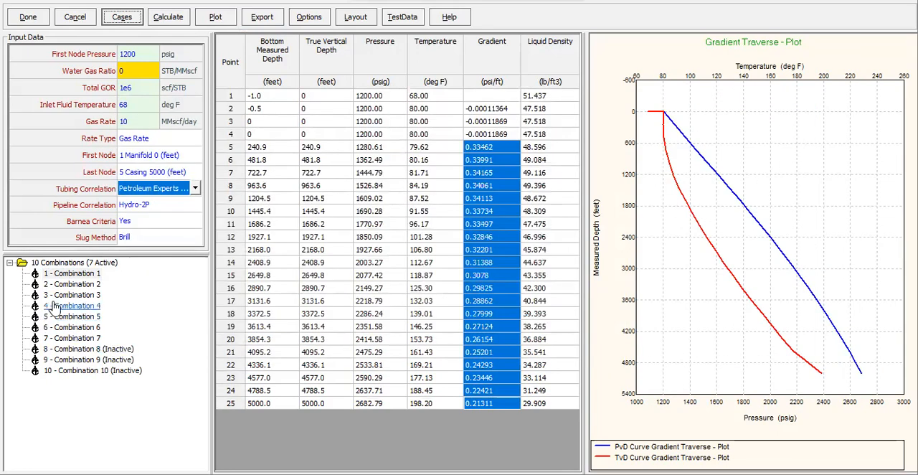
pyautogui.click(525, 451)
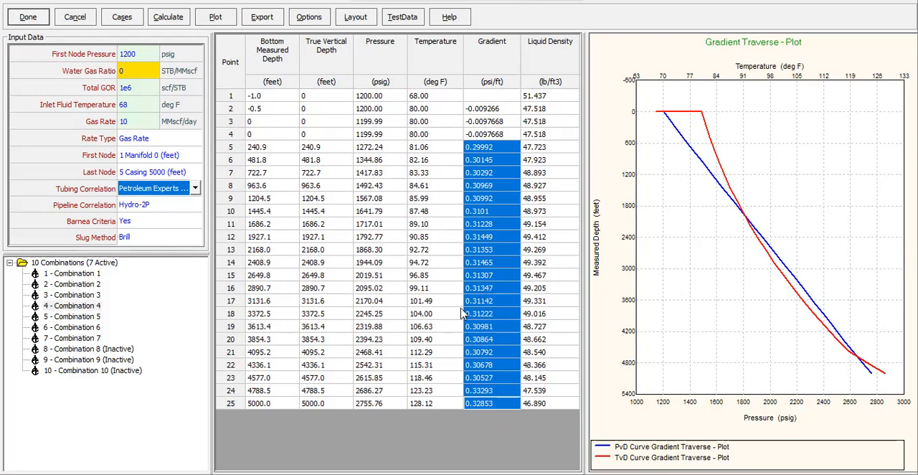
pyautogui.moveTo(379, 96); pyautogui.dragTo(459, 411)
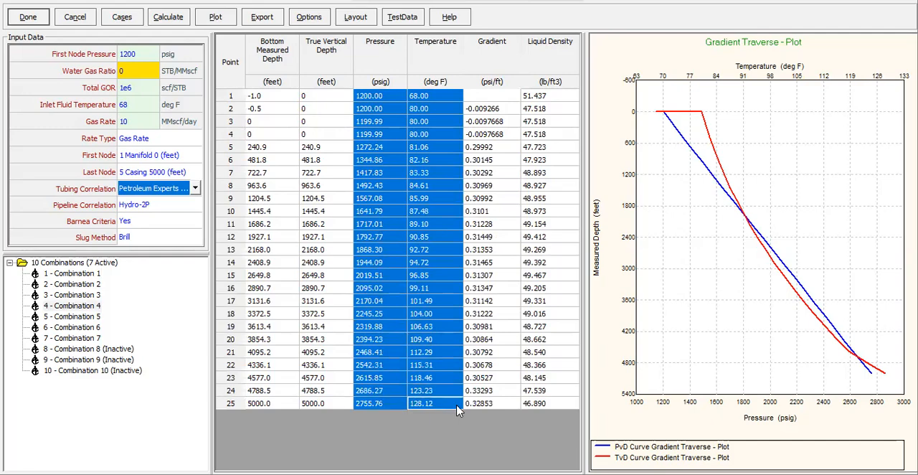
# - Switch to Excel and paste the copied pressures and temperatures at J24 on the Well-2 sheet
pyautogui.hotkey('alt', 'Tab')
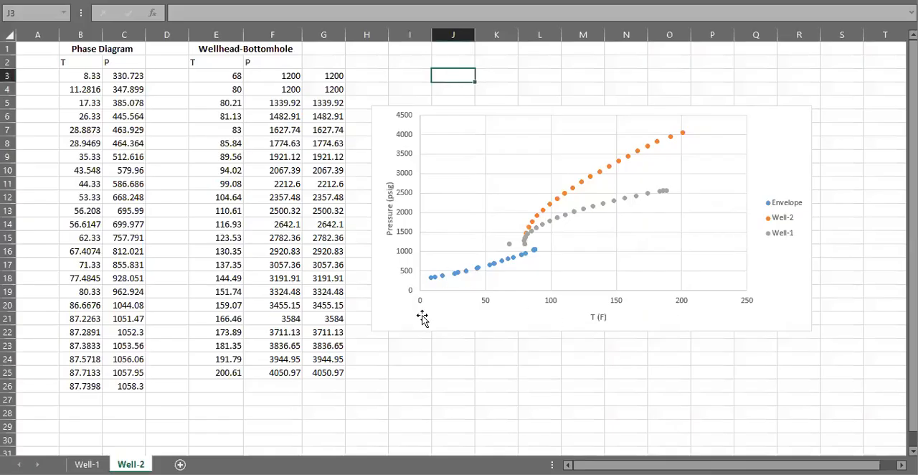
pyautogui.scroll(-2, 423, 341)
pyautogui.scroll(2, 416, 308)
pyautogui.click(442, 352)
pyautogui.hotkey('ctrl', 'v')
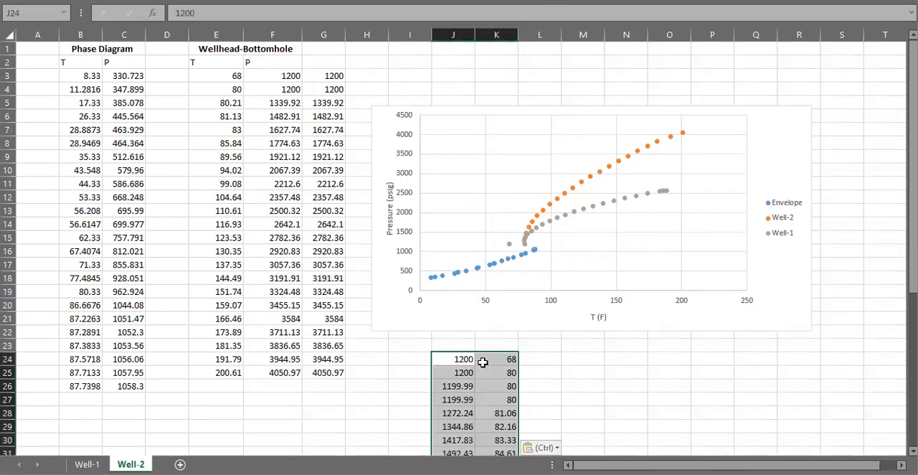
# - Rearrange the pasted data with temperatures in K and pressures in L, overwriting the duplicate 80 °F rows so the list starts at K26
pyautogui.scroll(-1, 481, 353)
pyautogui.moveTo(464, 320); pyautogui.dragTo(548, 429)
pyautogui.moveTo(502, 97); pyautogui.dragTo(547, 131)
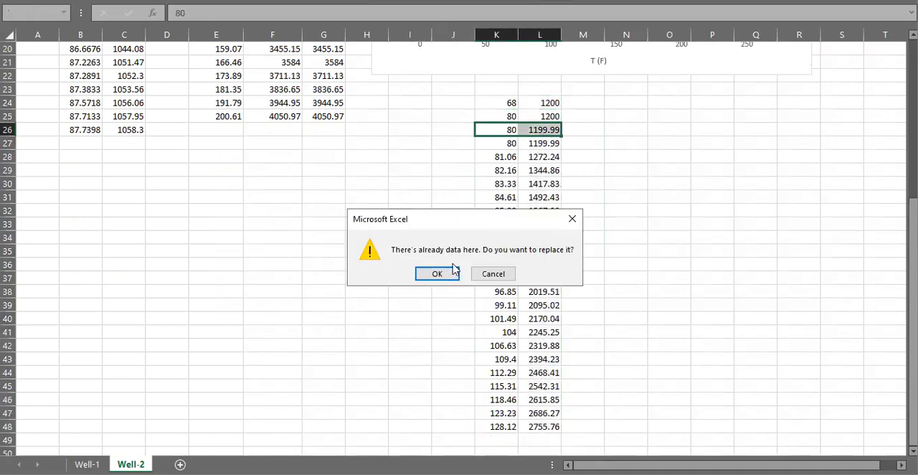
pyautogui.click(429, 271)
pyautogui.moveTo(489, 102)
pyautogui.mouseDown()
pyautogui.moveTo(554, 109)
pyautogui.moveTo(501, 102)
pyautogui.mouseUp()
pyautogui.click(557, 107)
pyautogui.moveTo(564, 109); pyautogui.dragTo(552, 120)
# - Try to move the temperatures and pressures in K26:L48 onto the Wellhead-Bottomhole table at E3
pyautogui.click(495, 130)
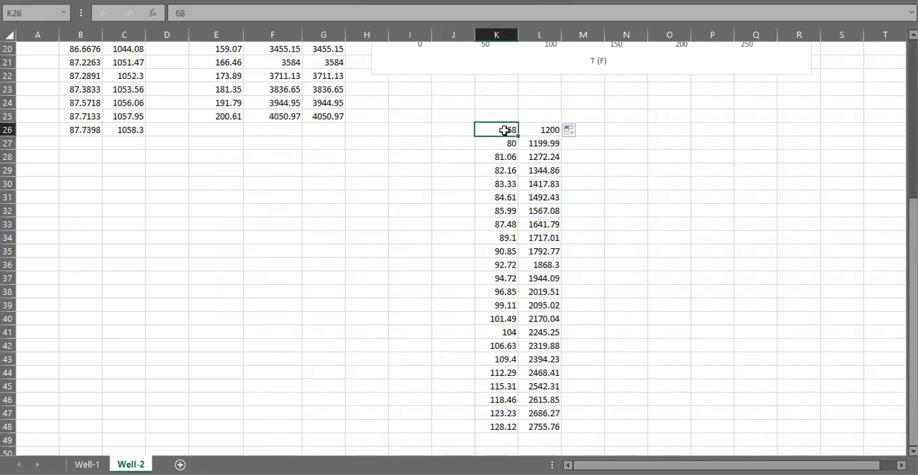
pyautogui.hotkey('ctrl', 'shift', 'Right')
pyautogui.hotkey('ctrl', 'shift', 'Down')
pyautogui.hotkey('ctrl', 'c')
pyautogui.scroll(6, 252, 150)
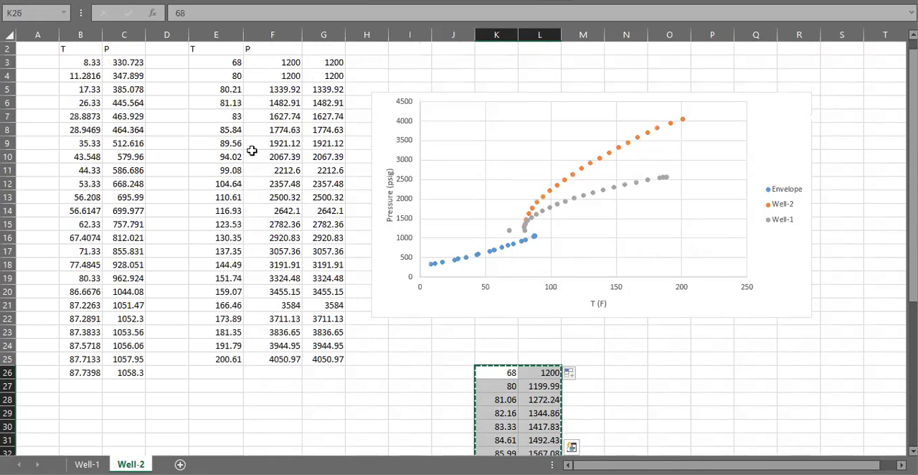
pyautogui.scroll(1, 252, 149)
pyautogui.rightClick(228, 76)
pyautogui.click(215, 152)
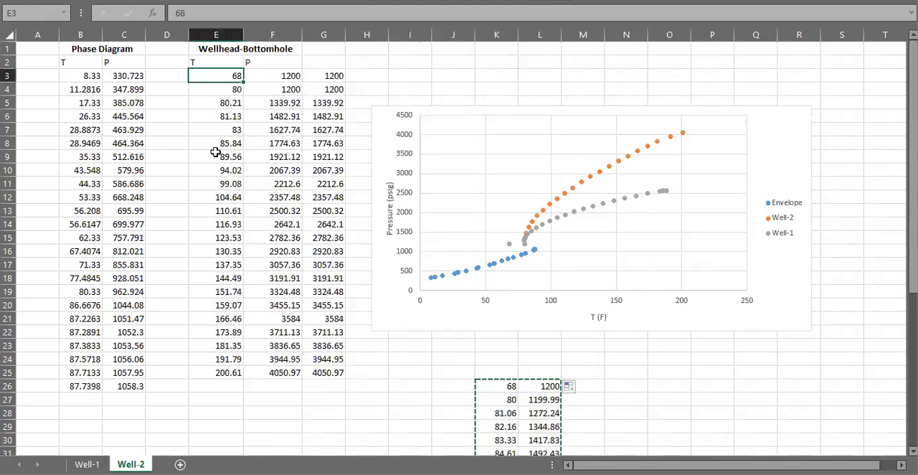
pyautogui.click(463, 280)
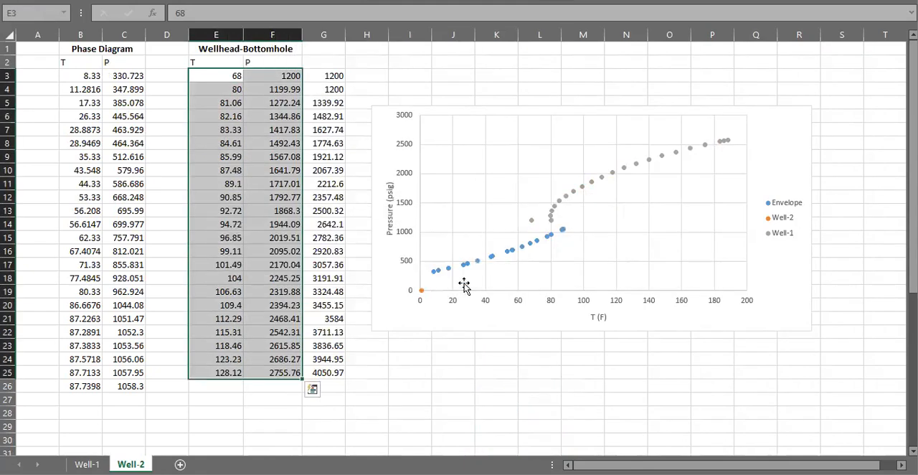
pyautogui.hotkey('ctrl', 'z')
# - Copy K26:L48 and paste it over the Wellhead-Bottomhole temperatures and pressures starting at E3
pyautogui.click(610, 386)
pyautogui.scroll(-3, 595, 387)
pyautogui.moveTo(474, 273); pyautogui.dragTo(536, 428)
pyautogui.scroll(6, 344, 265)
pyautogui.rightClick(227, 77)
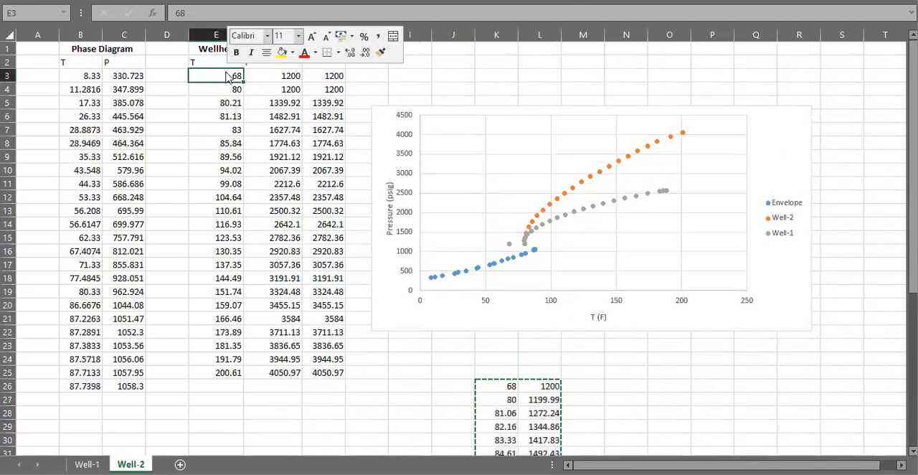
pyautogui.click(275, 132)
# - Delete the leftover pressure values in column G and the temporary temperature and pressure data in K26:L48
pyautogui.click(338, 76)
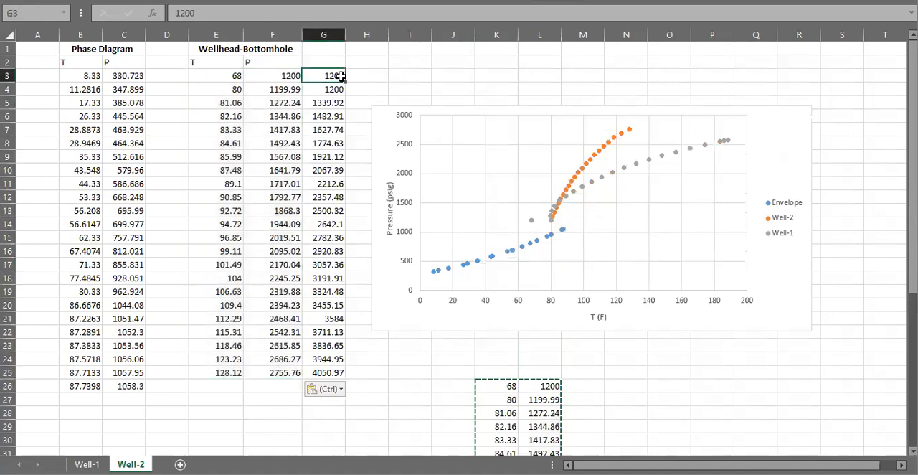
pyautogui.click(339, 64)
pyautogui.moveTo(356, 116); pyautogui.dragTo(395, 411)
pyautogui.scroll(-2, 563, 414)
pyautogui.moveTo(512, 295); pyautogui.dragTo(531, 292)
pyautogui.hotkey('ctrl', 'shift', 'Down')
pyautogui.hotkey('ctrl', 'shift', 'Down')
pyautogui.moveTo(555, 427); pyautogui.dragTo(554, 430)
pyautogui.scroll(7, 524, 334)
# - Compare the Well-1 and Well-2 series on the chart, and open the Wellhead-Bottomhole data on the Well-1 sheet
pyautogui.click(582, 198)
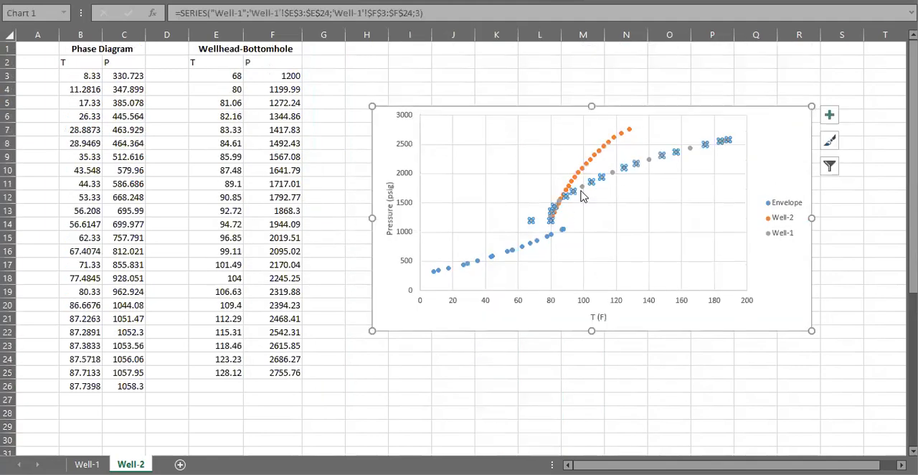
pyautogui.click(590, 154)
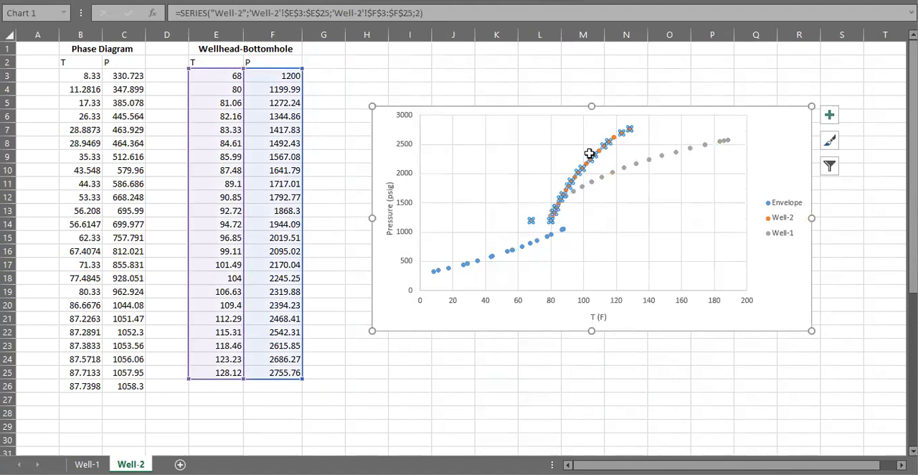
pyautogui.click(622, 168)
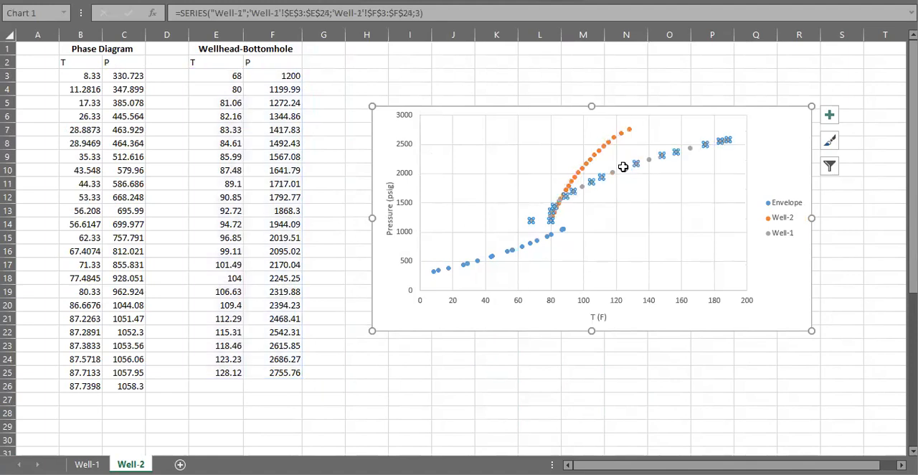
pyautogui.click(88, 464)
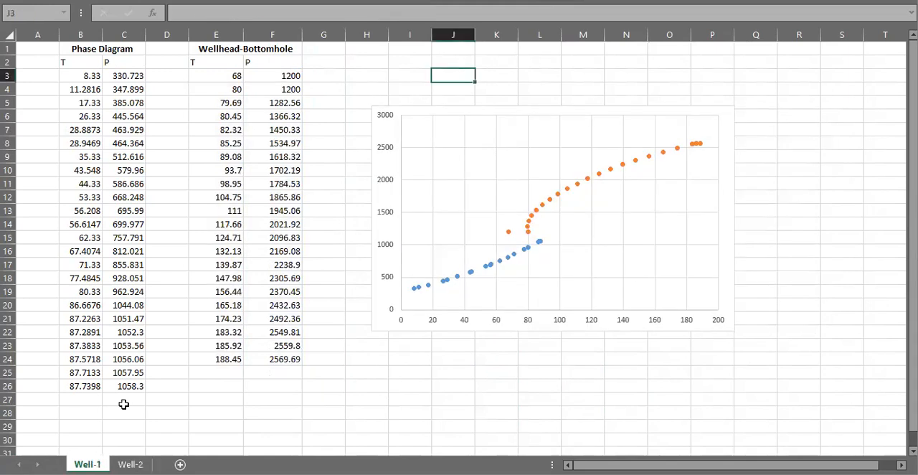
pyautogui.click(235, 76)
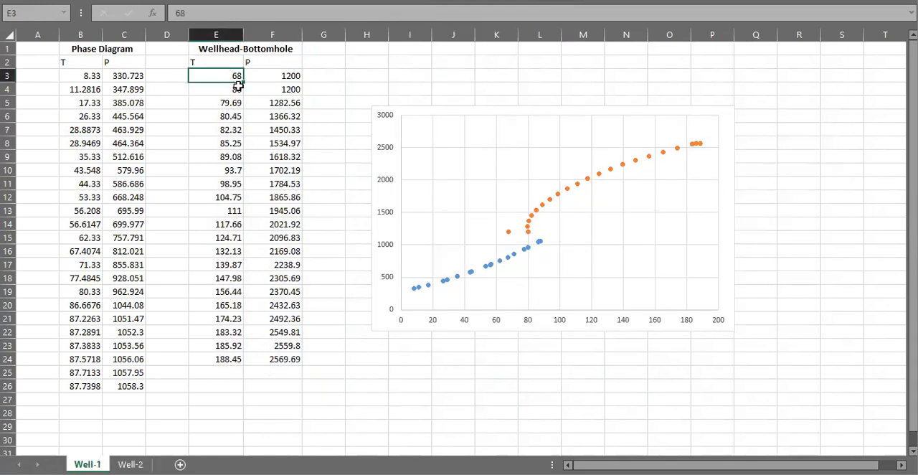
# - Copy the pressure 1199.99 from F4 on the Well-2 sheet into F4 on the Well-1 sheet
pyautogui.hotkey('ctrl', 'c')
pyautogui.rightClick(238, 84)
pyautogui.click(469, 88)
pyautogui.click(130, 465)
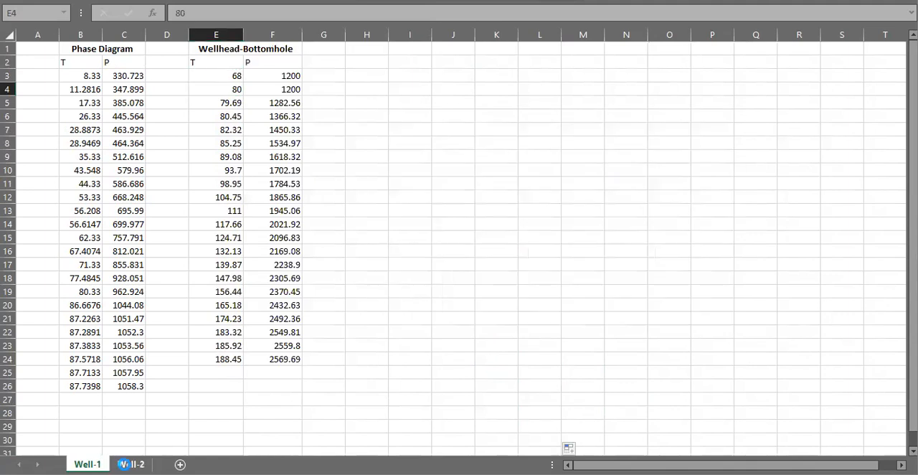
pyautogui.click(273, 89)
pyautogui.hotkey('ctrl', 'c')
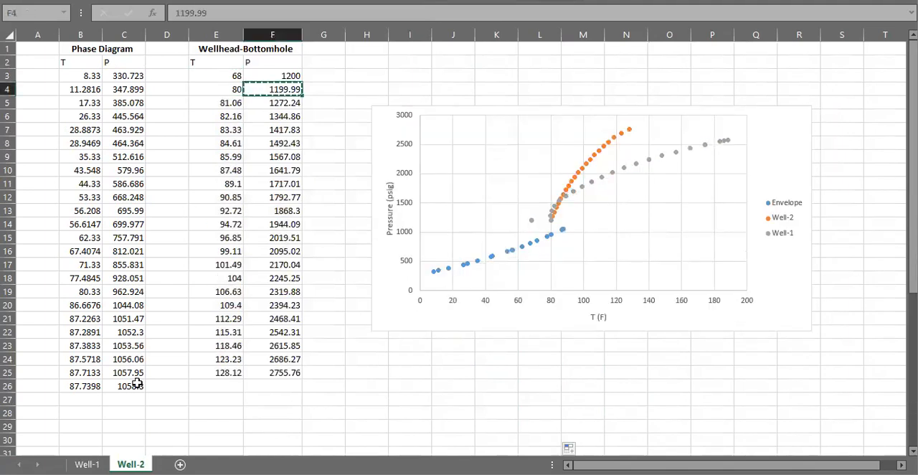
pyautogui.click(87, 464)
pyautogui.click(290, 89)
pyautogui.hotkey('ctrl', 'v')
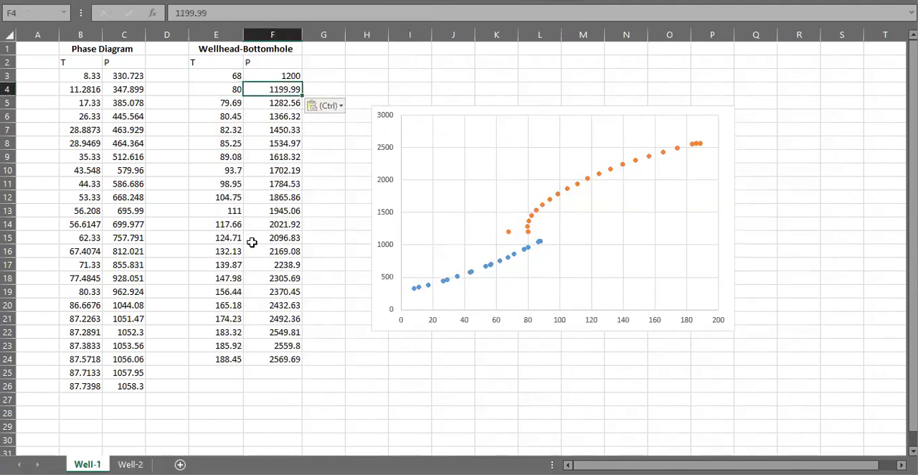
pyautogui.click(350, 84)
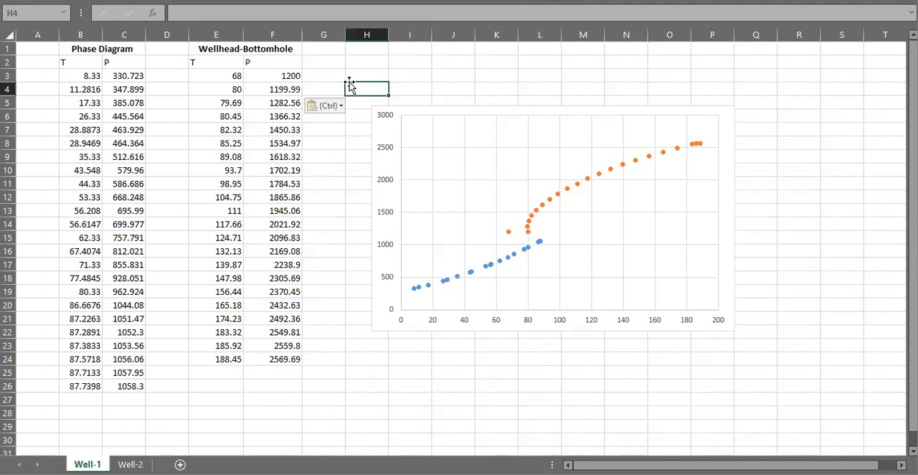
# - Compare the Well-1 and Well-2 series in the Well-2 sheet's chart with the series on the Well-1 sheet's chart
pyautogui.click(133, 462)
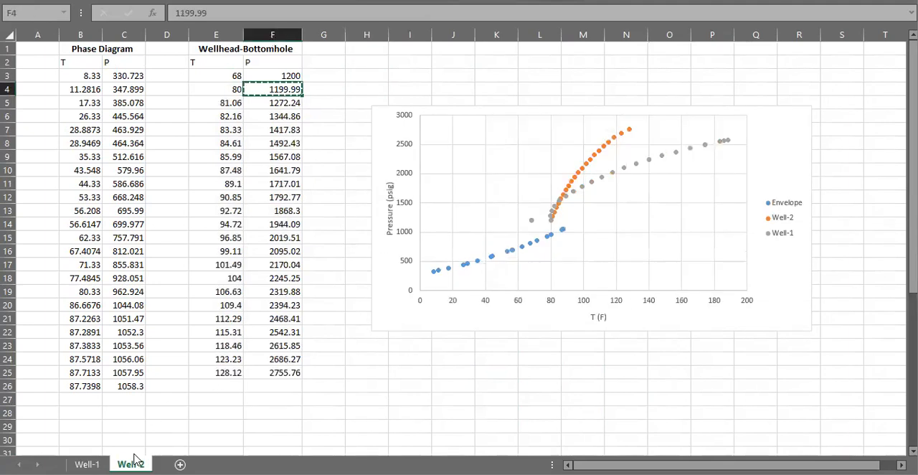
pyautogui.click(593, 154)
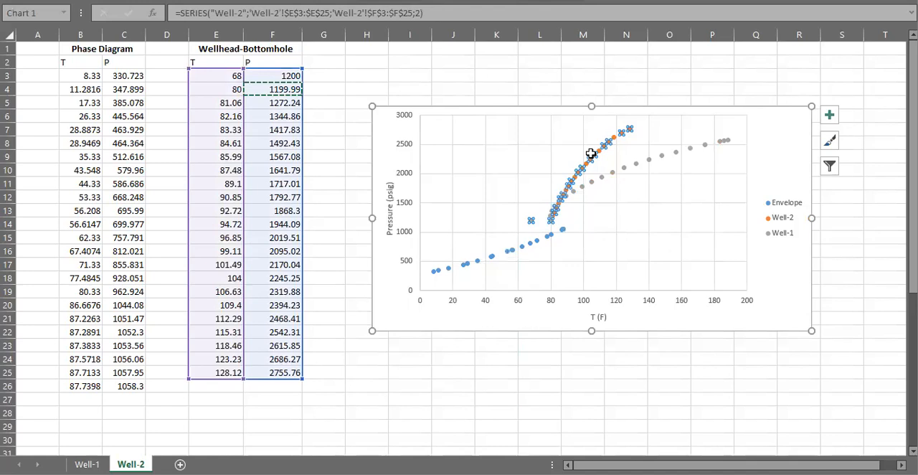
pyautogui.click(625, 168)
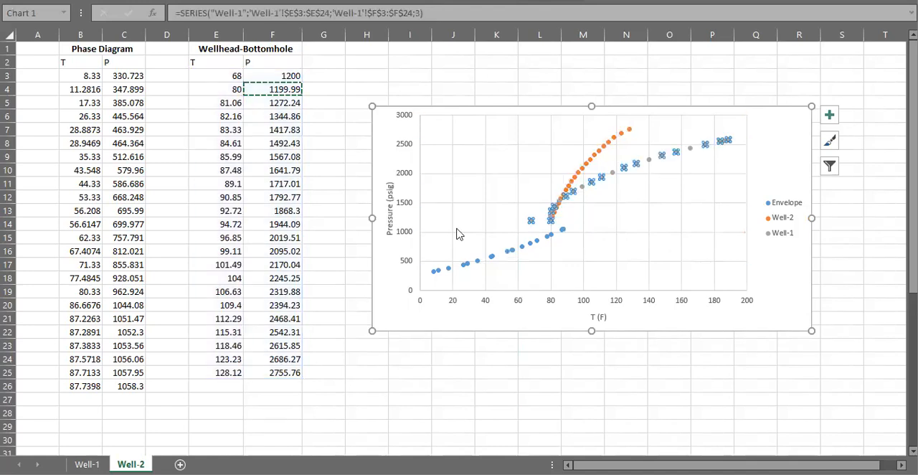
pyautogui.click(87, 464)
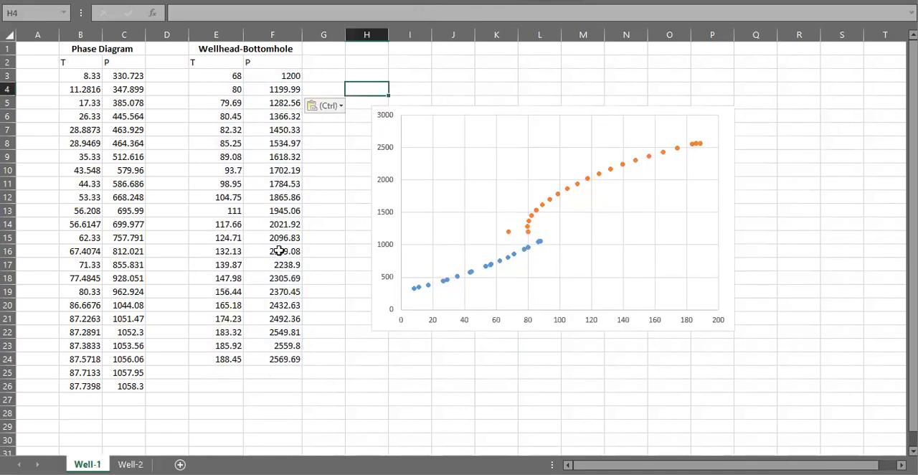
pyautogui.click(541, 205)
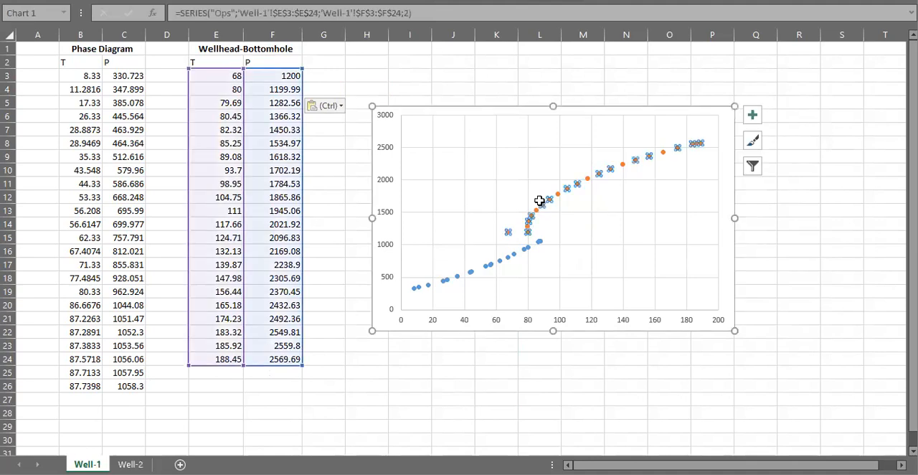
pyautogui.click(130, 465)
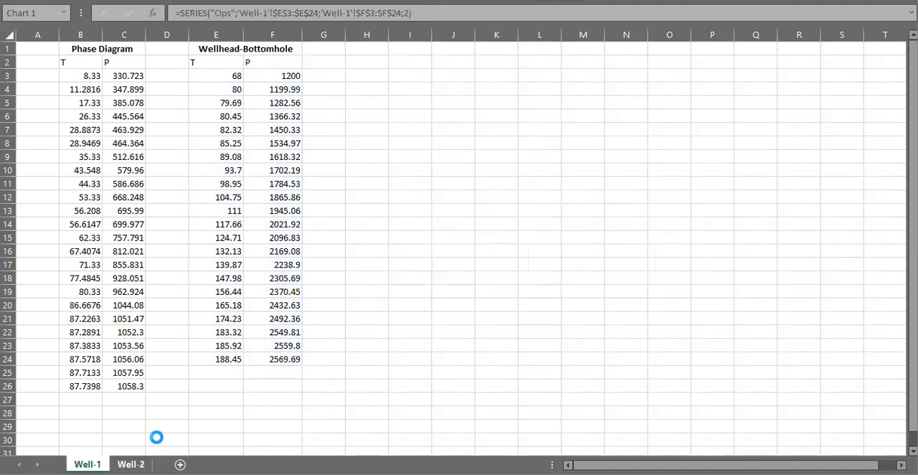
pyautogui.hotkey('ctrl', 'v')
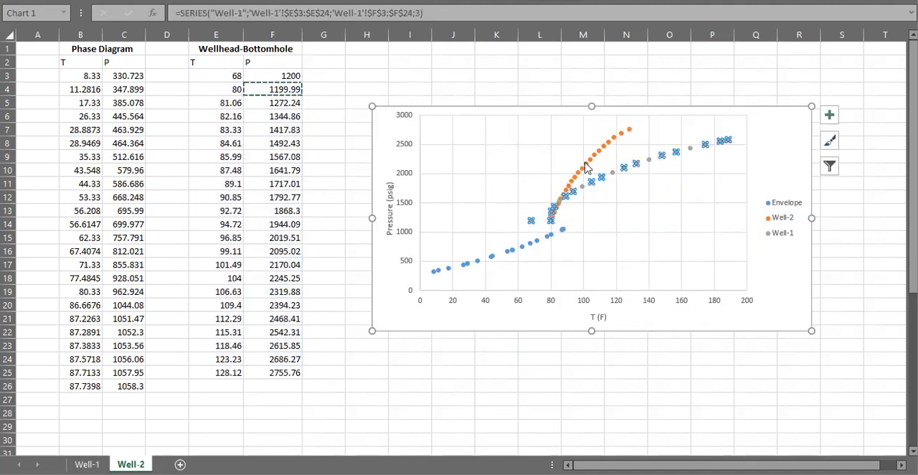
pyautogui.click(584, 167)
pyautogui.click(559, 377)
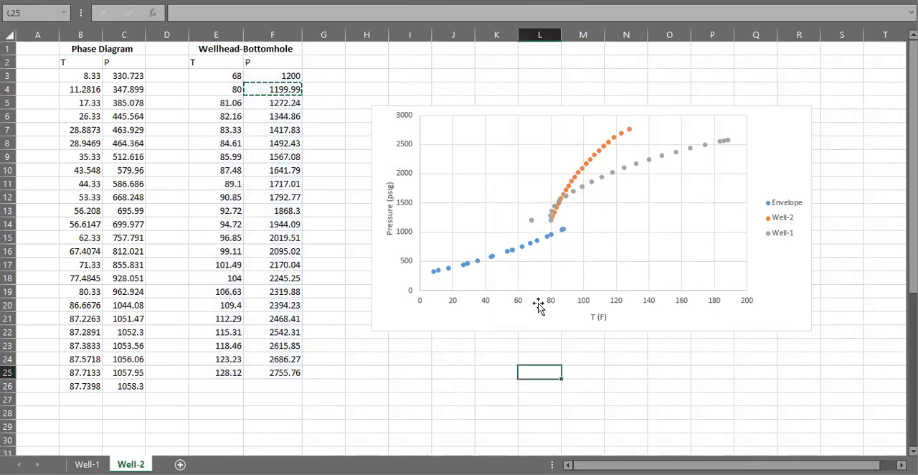
# - Try removing the Well-1 series from the Well-2 sheet's chart, and undo the removal
pyautogui.click(619, 171)
pyautogui.press('Delete')
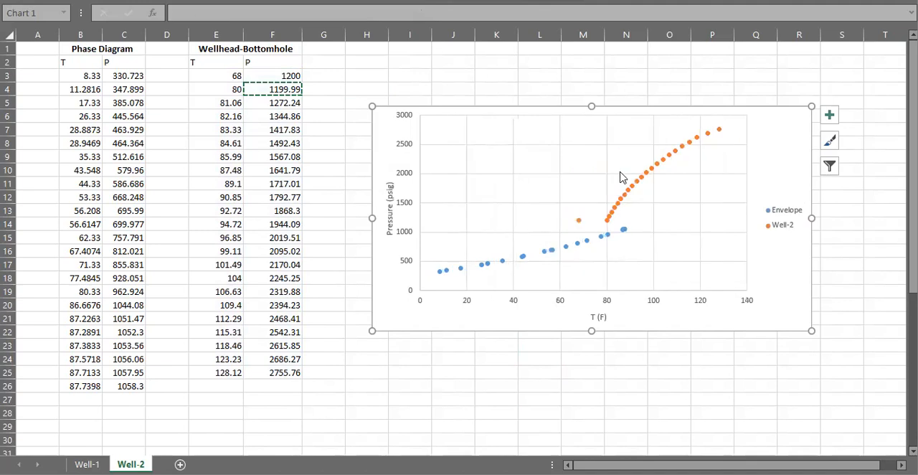
pyautogui.hotkey('ctrl', 'z')
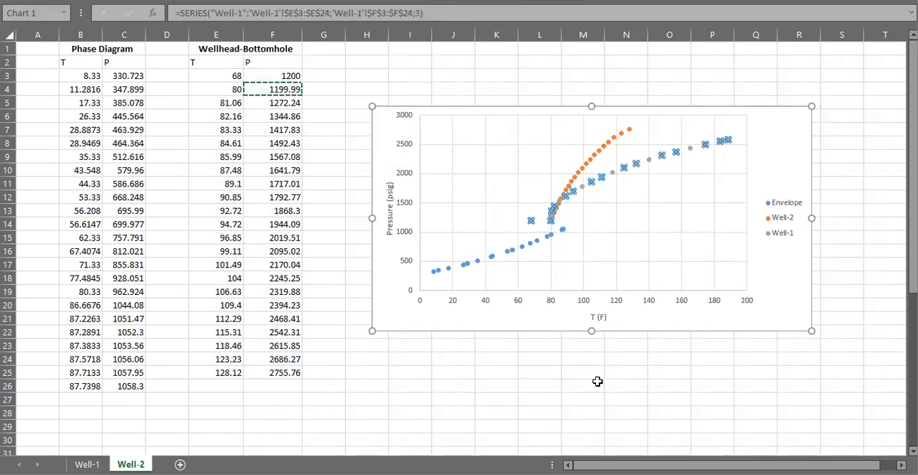
pyautogui.click(596, 381)
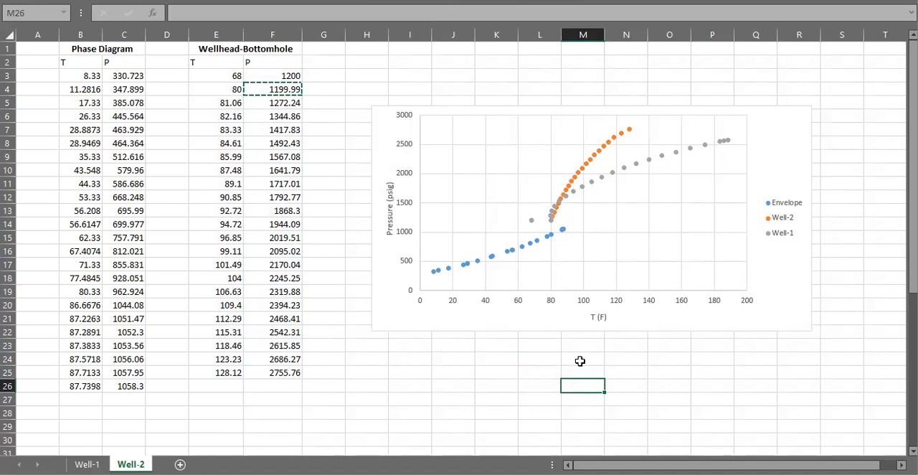
# - Examine the first Wellhead-Bottomhole values in E3:F4 on the Well-2 sheet and review the Well-1 sheet's data and chart
pyautogui.moveTo(219, 76); pyautogui.dragTo(273, 80)
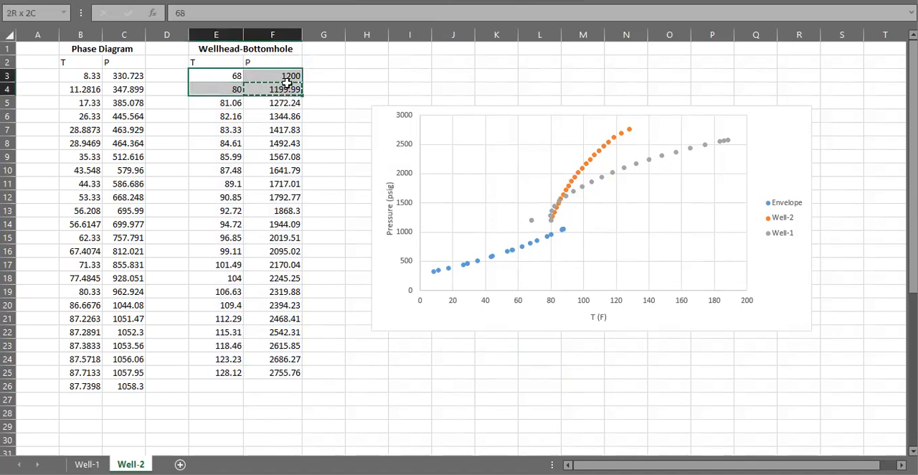
pyautogui.moveTo(255, 90)
pyautogui.mouseDown()
pyautogui.moveTo(267, 101)
pyautogui.moveTo(265, 79)
pyautogui.moveTo(268, 89)
pyautogui.mouseUp()
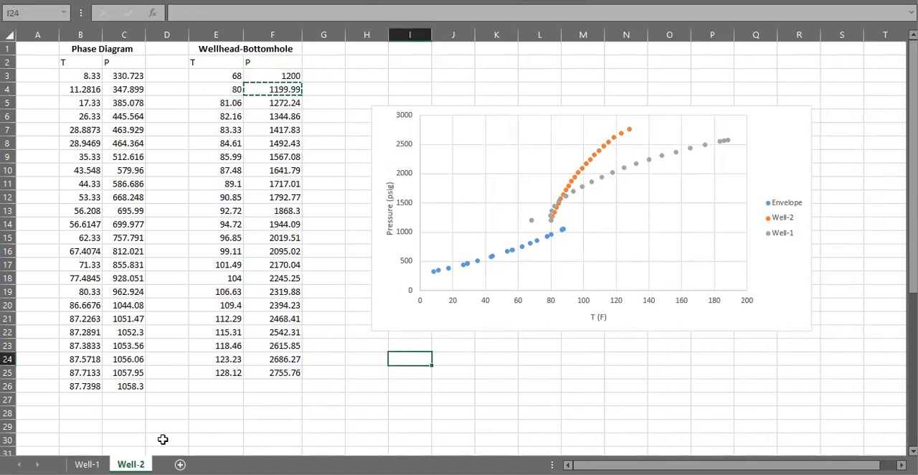
pyautogui.click(86, 465)
pyautogui.click(606, 399)
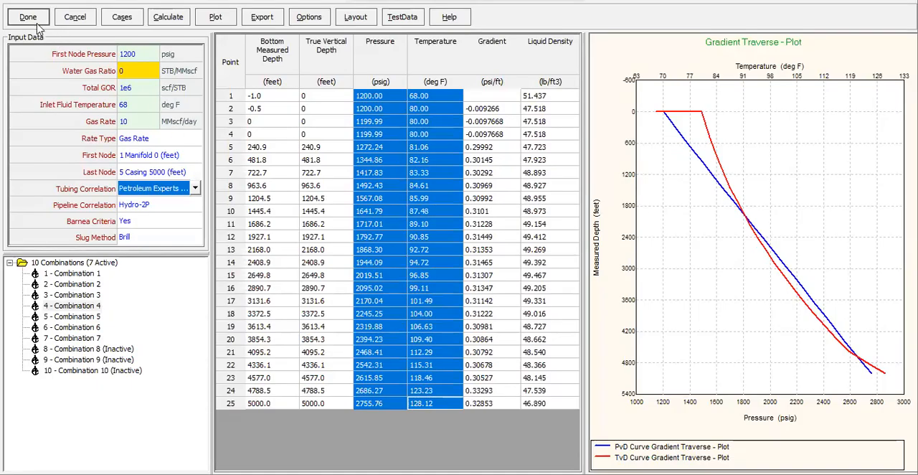
# - Switch to PROSPER and recalculate the system inflow and outflow with Petroleum Experts 1.00 0.99 as the vertical lift correlation
pyautogui.click(30, 19)
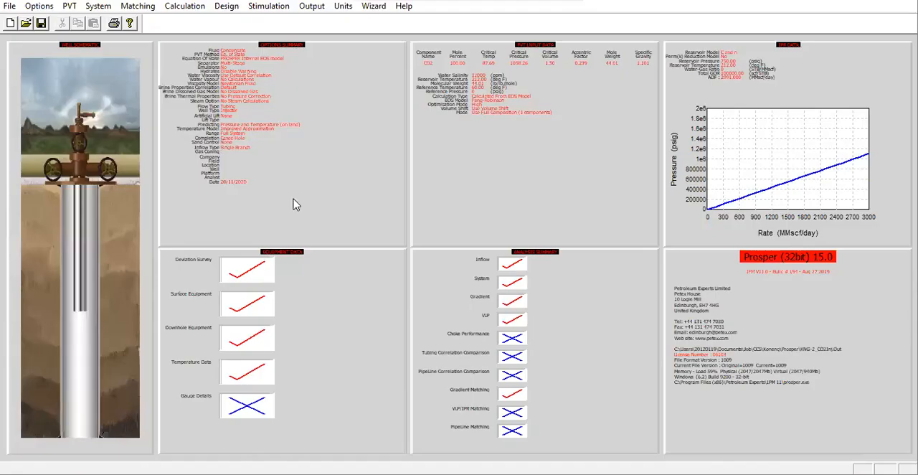
pyautogui.click(186, 7)
pyautogui.click(198, 41)
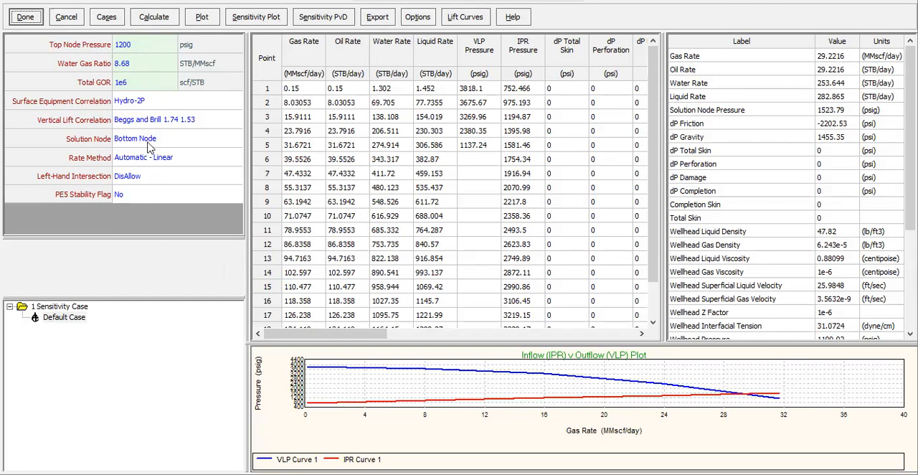
pyautogui.click(235, 122)
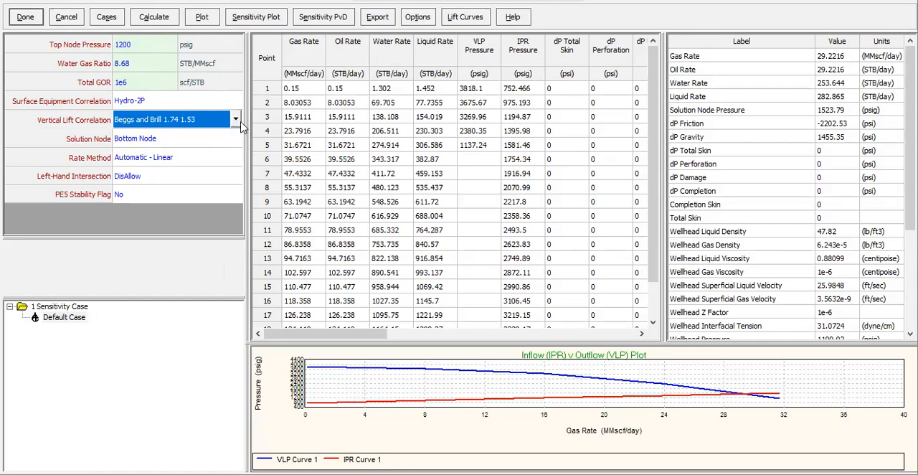
pyautogui.click(237, 122)
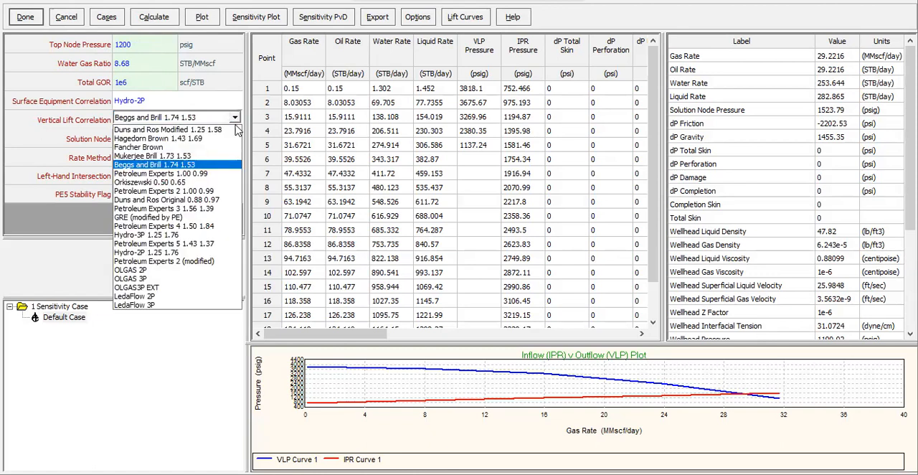
pyautogui.click(191, 180)
pyautogui.click(165, 18)
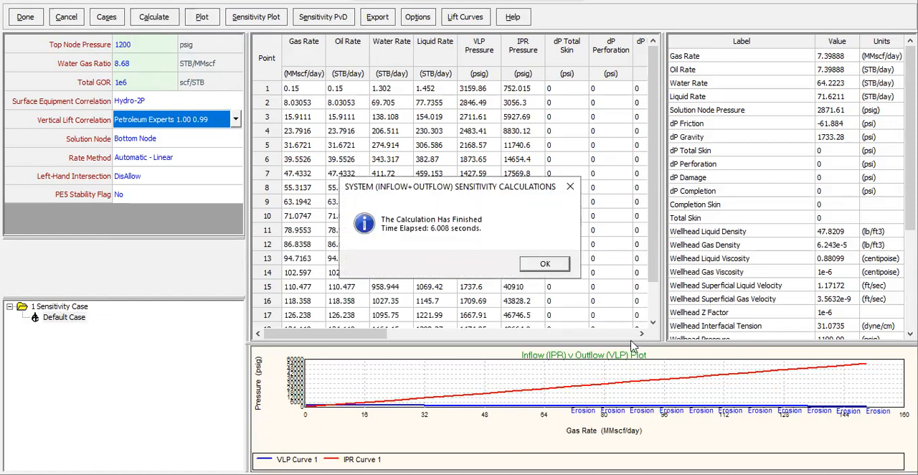
pyautogui.click(568, 260)
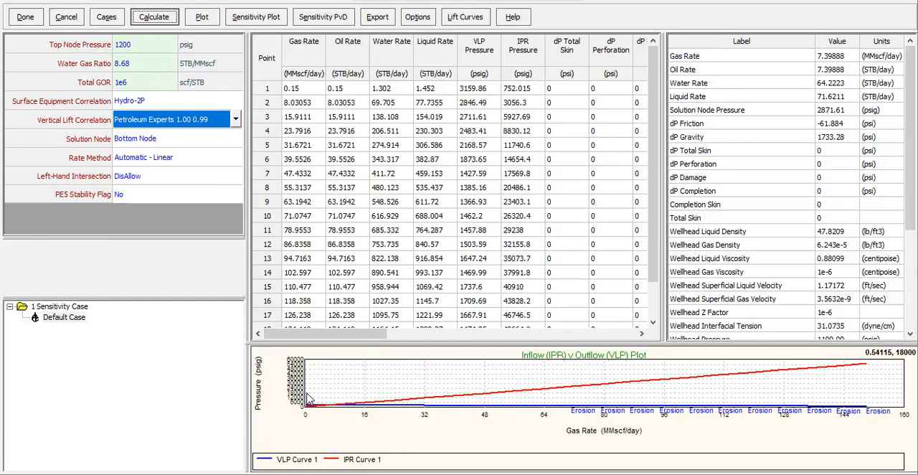
# - Enlarge the Inflow (IPR) v Outflow (VLP) preview plot and examine the curves at low gas rates
pyautogui.moveTo(303, 391); pyautogui.dragTo(323, 416)
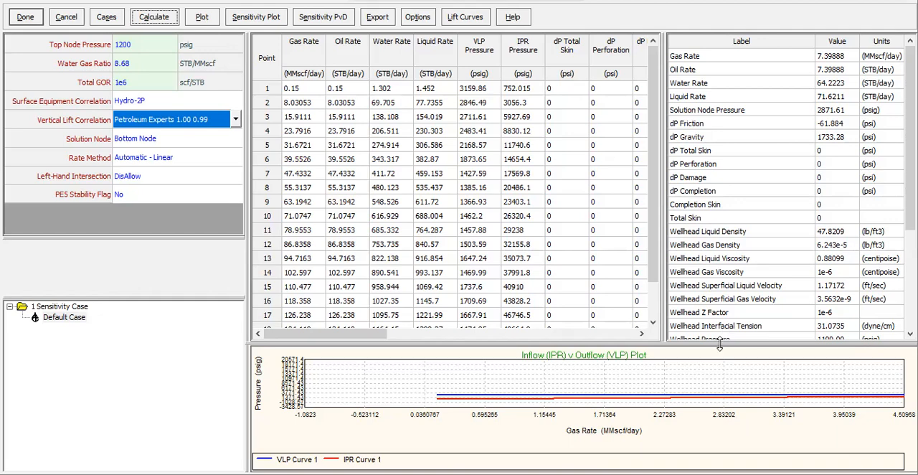
pyautogui.moveTo(722, 346); pyautogui.dragTo(722, 184)
pyautogui.rightClick(669, 292)
pyautogui.click(637, 310)
pyautogui.rightClick(639, 316)
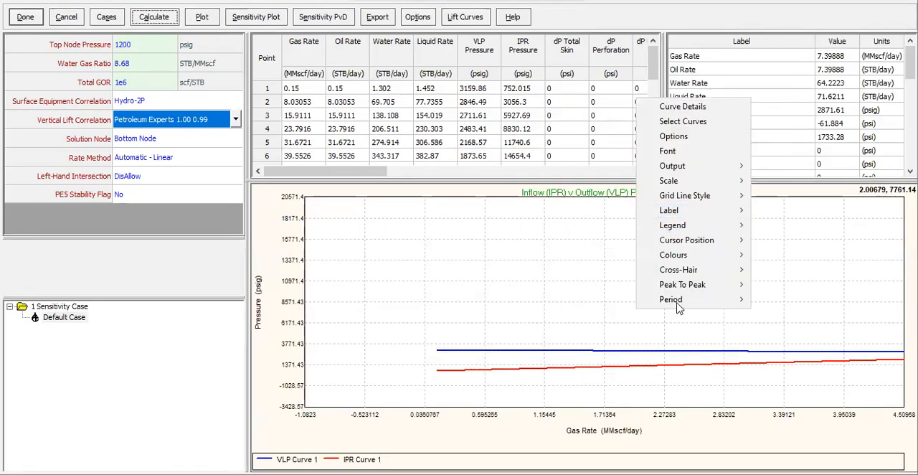
pyautogui.moveTo(679, 307)
# - Plot VLP Pressure and IPR Pressure against Gas Rate in a full sensitivity plot, magnified around the curves' intersection
pyautogui.click(202, 27)
pyautogui.moveTo(236, 17)
pyautogui.click(323, 18)
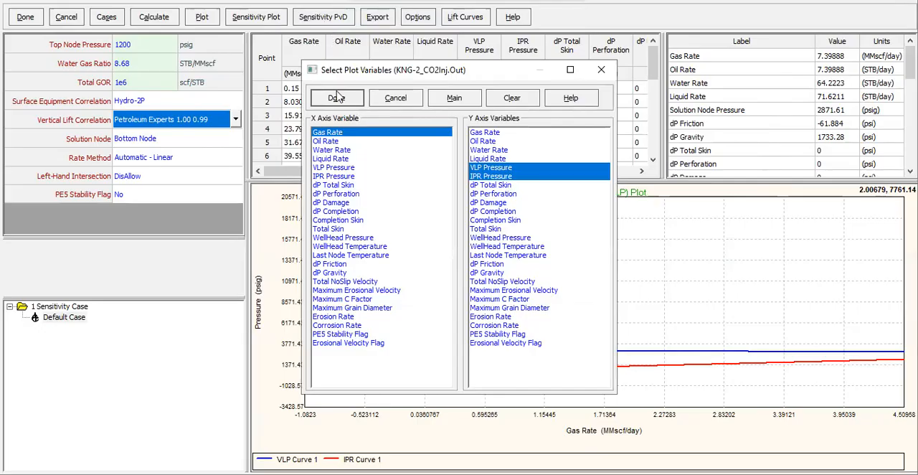
pyautogui.click(340, 98)
pyautogui.moveTo(264, 385); pyautogui.dragTo(324, 432)
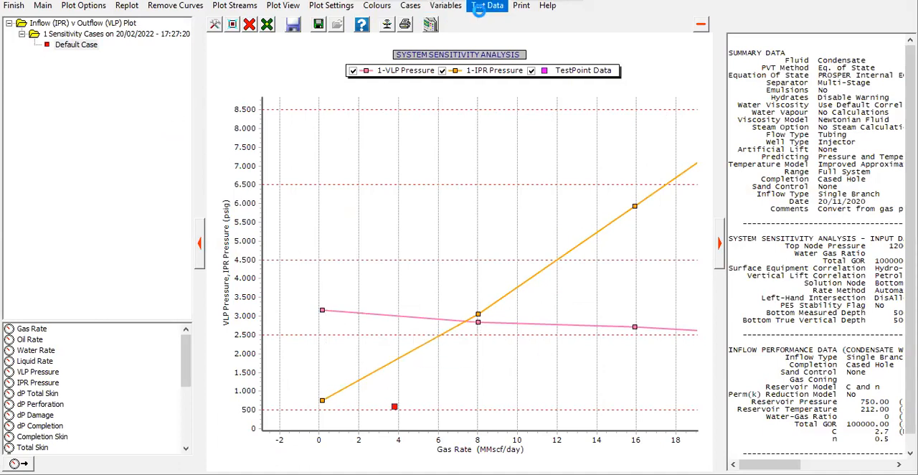
pyautogui.click(487, 5)
pyautogui.moveTo(373, 136); pyautogui.dragTo(610, 137)
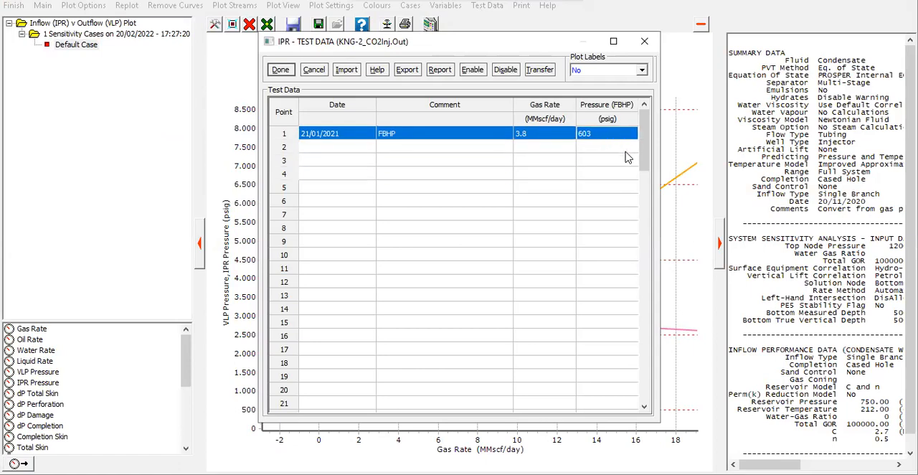
pyautogui.press('Delete')
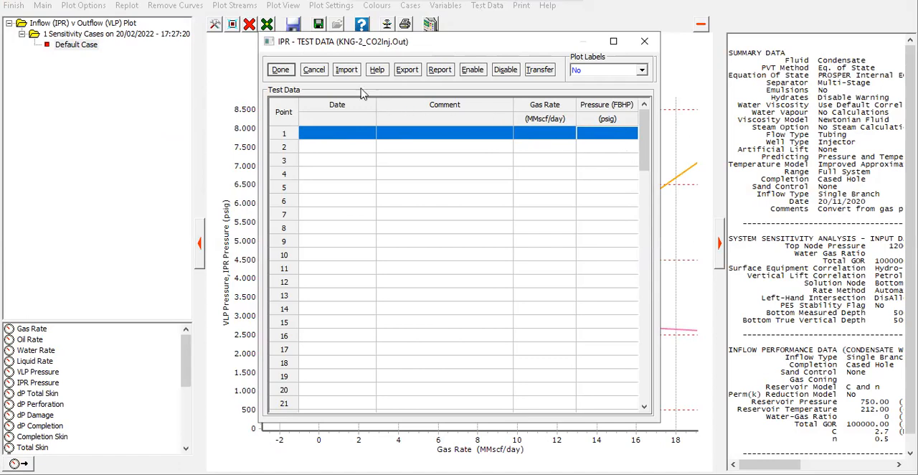
pyautogui.click(317, 72)
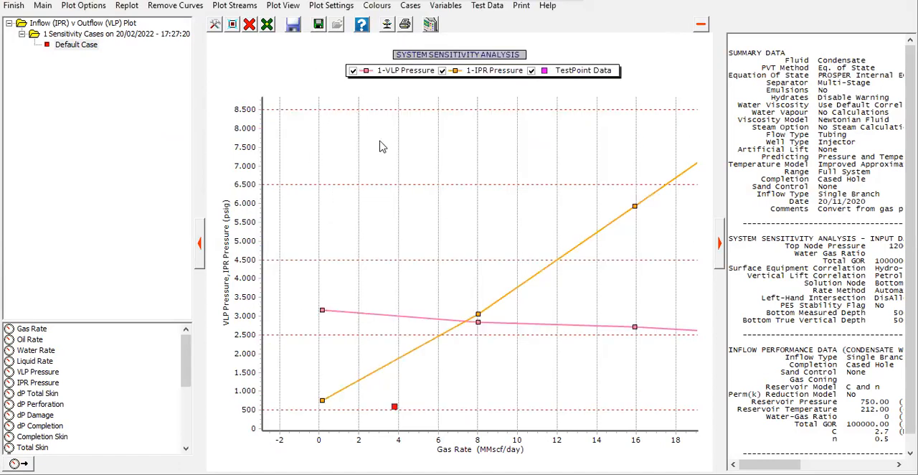
# - Delete the FBHP test point from the IPR test data, and inspect the VLP and IPR intersection on the plot
pyautogui.click(487, 6)
pyautogui.moveTo(318, 137); pyautogui.dragTo(601, 143)
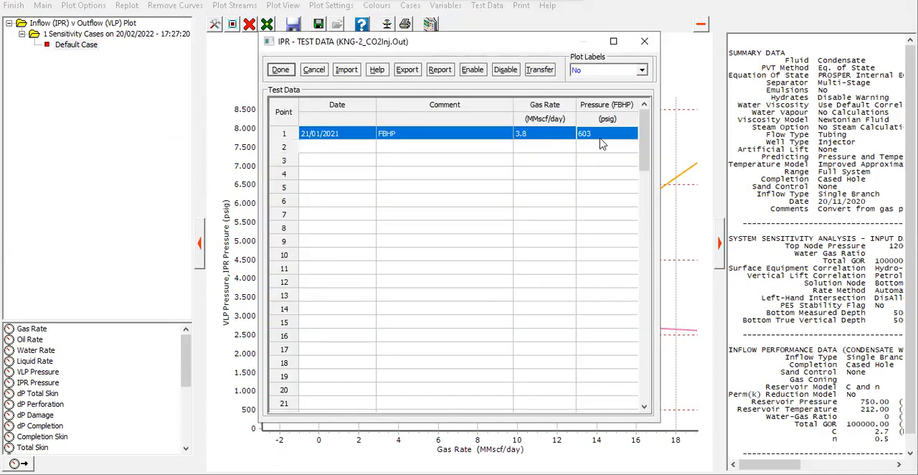
pyautogui.press('Delete')
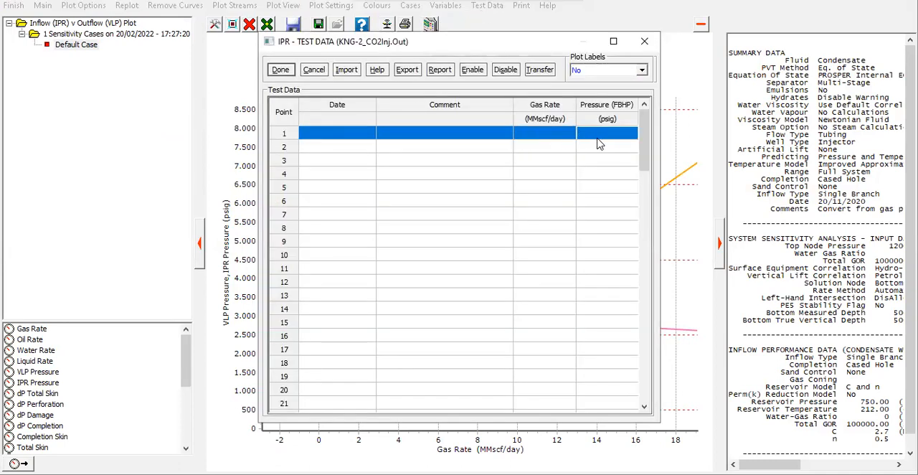
pyautogui.click(280, 71)
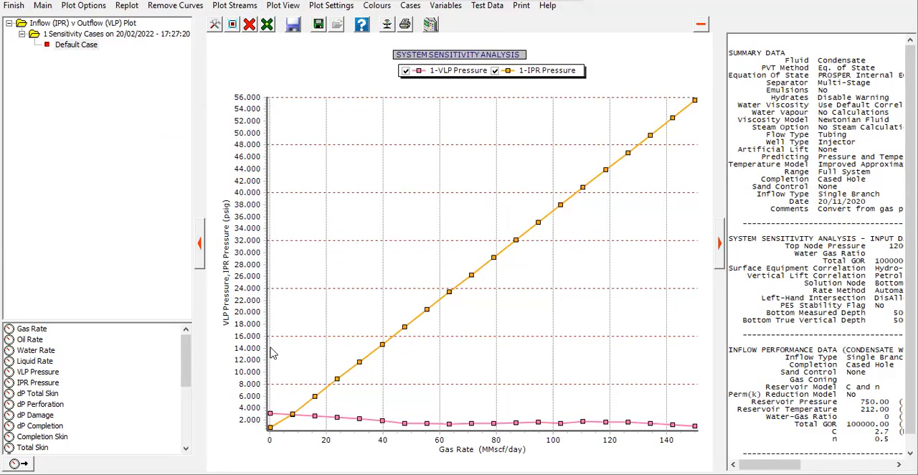
pyautogui.moveTo(267, 325); pyautogui.dragTo(387, 437)
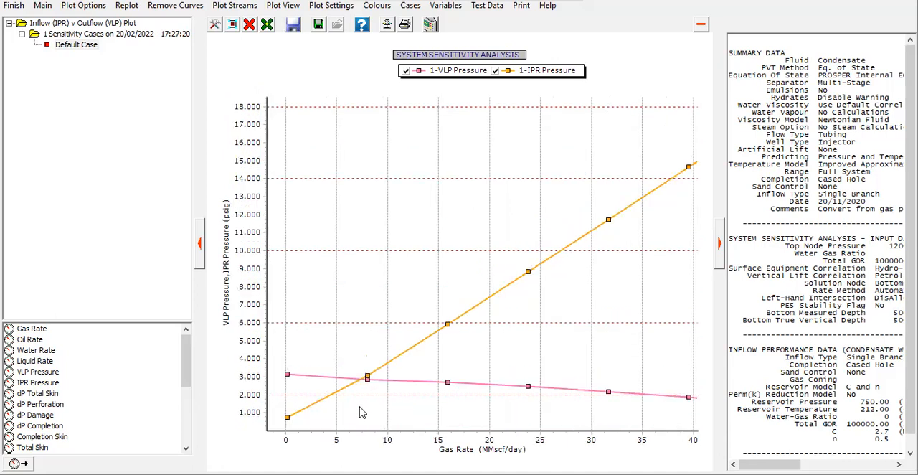
pyautogui.moveTo(364, 381)
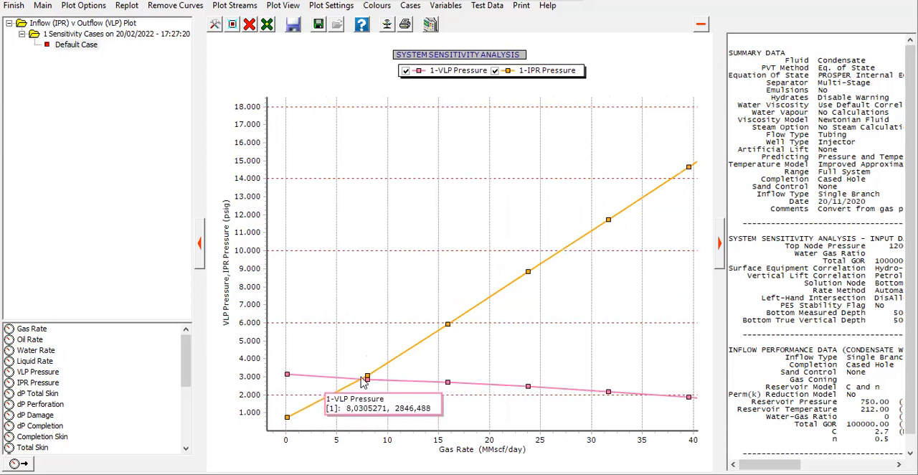
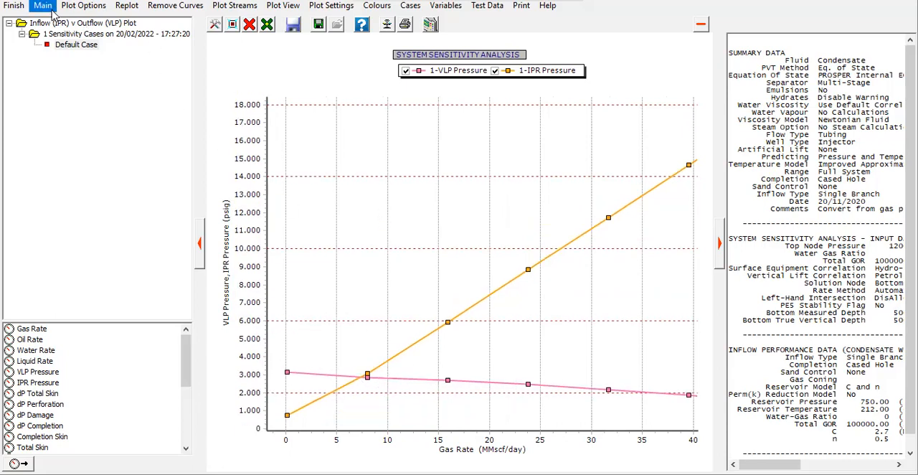
# - Replot the sensitivity plot at full range, close it, and examine the solution point's gas rate, node pressure and wellhead results
pyautogui.click(126, 6)
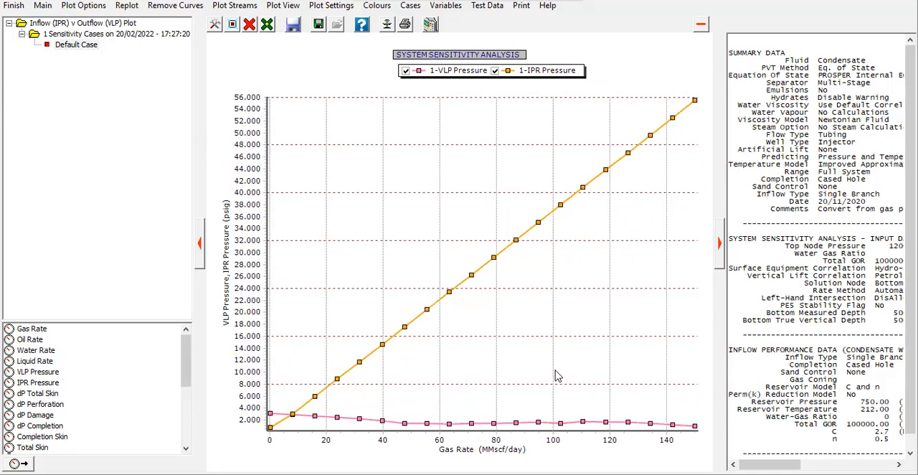
pyautogui.click(14, 6)
pyautogui.moveTo(635, 308); pyautogui.dragTo(798, 190)
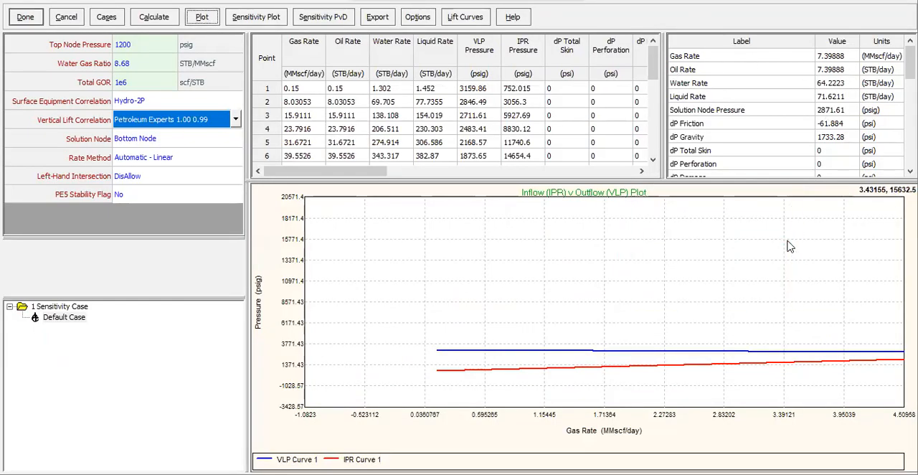
pyautogui.click(836, 57)
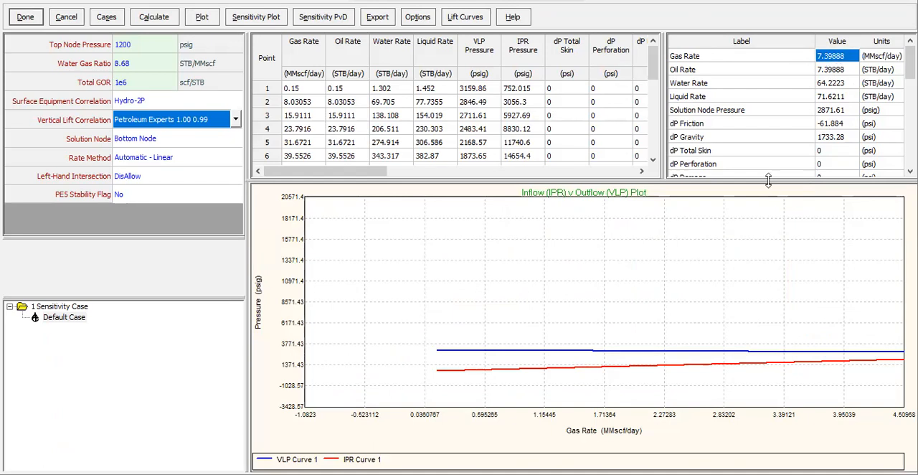
pyautogui.moveTo(762, 316); pyautogui.dragTo(773, 363)
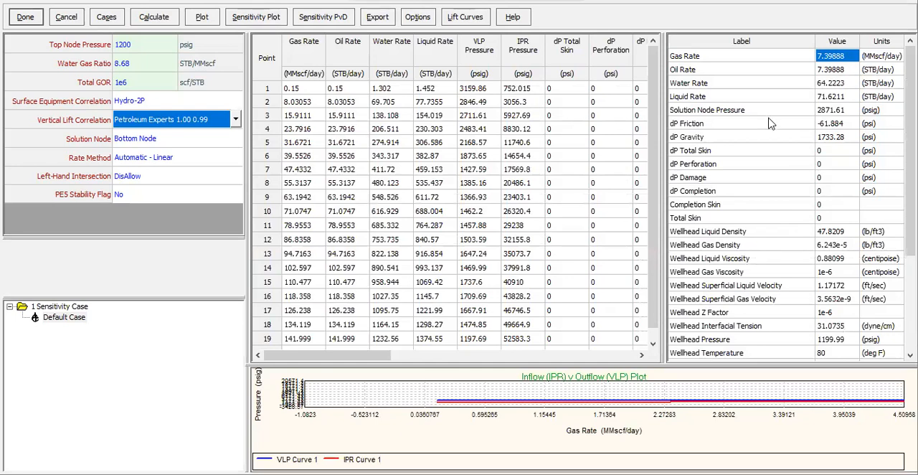
pyautogui.scroll(-4, 793, 159)
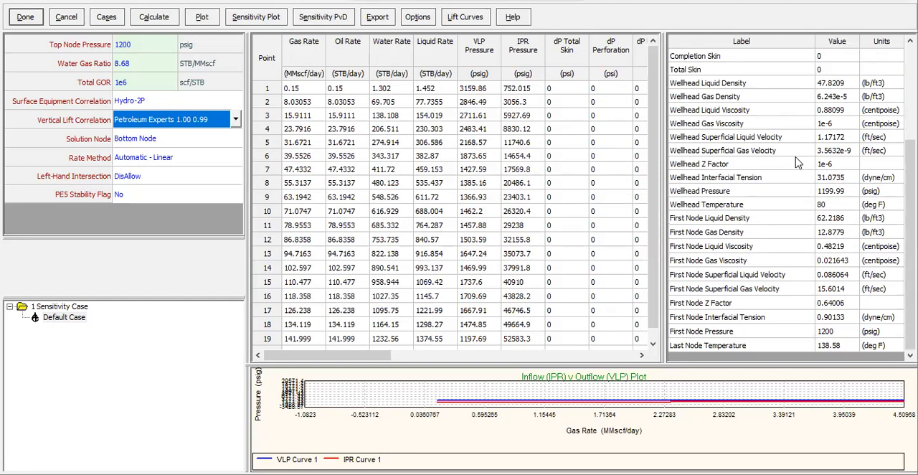
pyautogui.scroll(4, 826, 244)
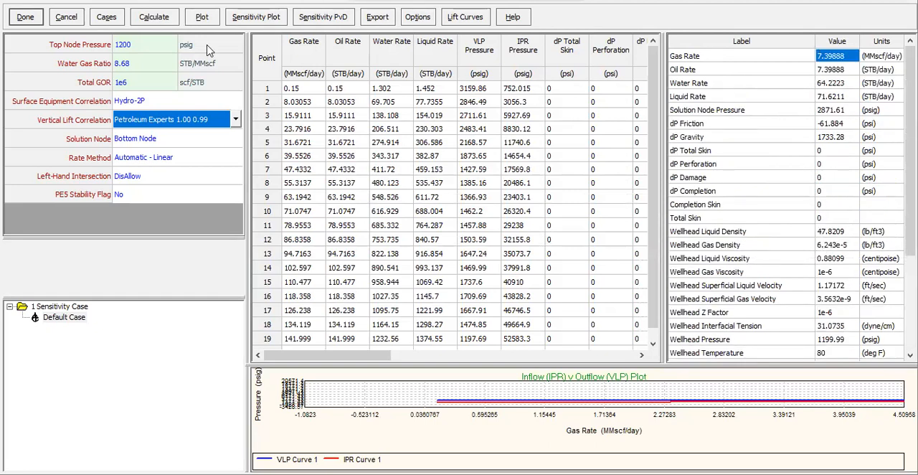
# - Leave the system calculation and open the sensitivity cases of the Gradient (Traverse) calculation
pyautogui.click(33, 20)
pyautogui.click(167, 7)
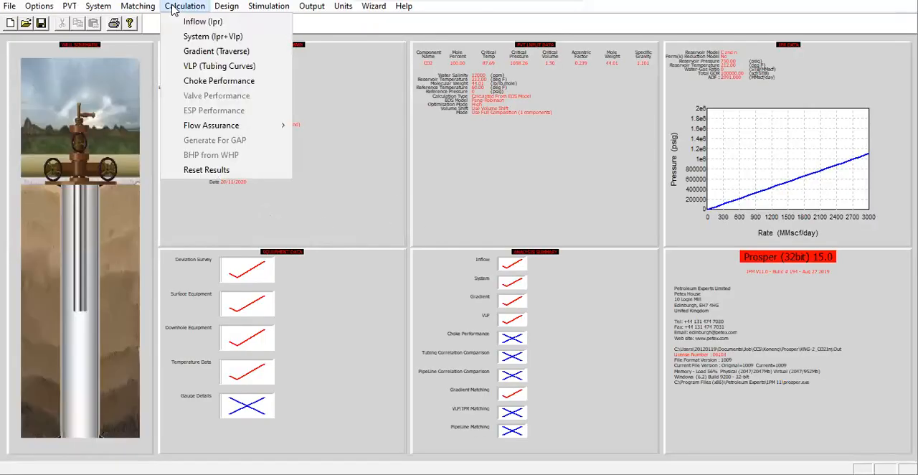
pyautogui.click(208, 49)
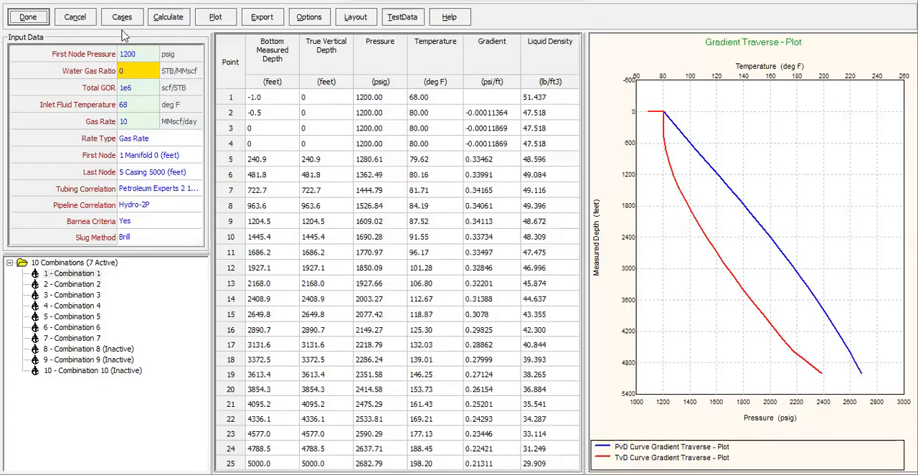
pyautogui.click(122, 17)
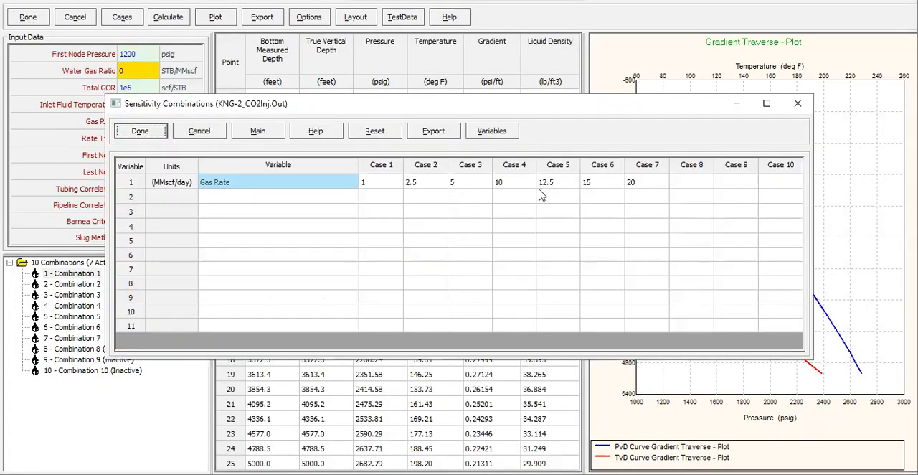
# - Set the gas rates of Cases 4 to 8 to 7.5, 10, 12.5, 15 and 20 MMscf/day
pyautogui.click(508, 188)
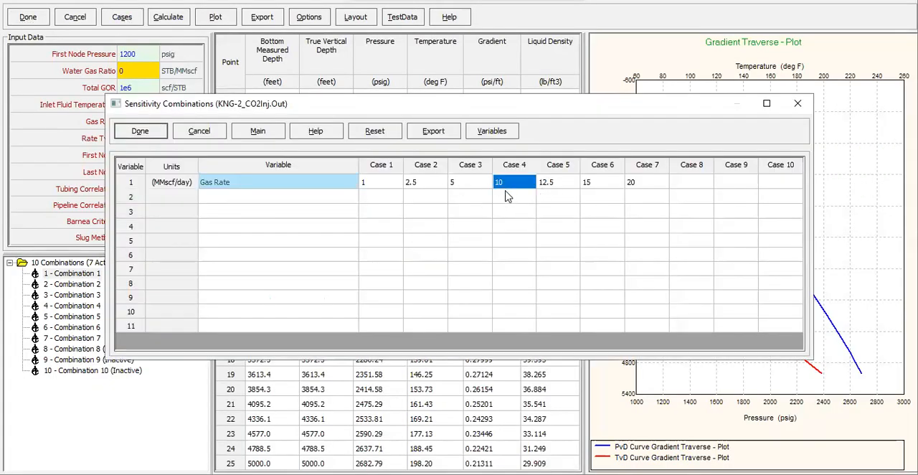
pyautogui.write('7.5')
pyautogui.press('Tab')
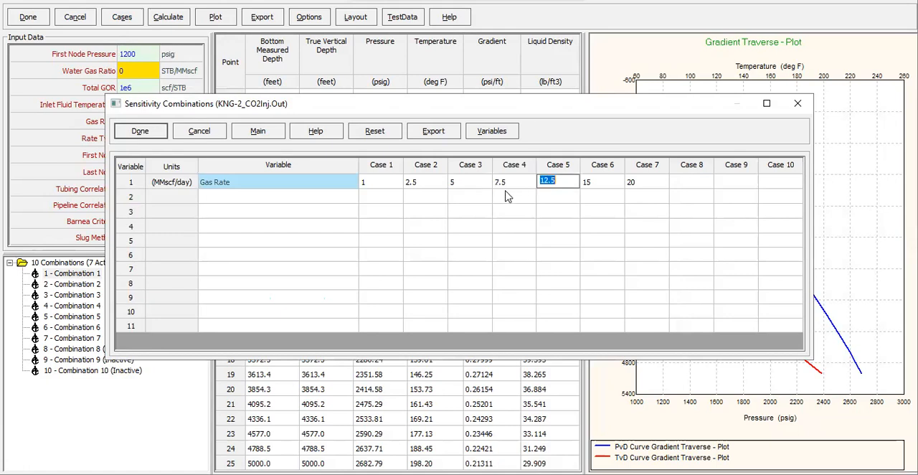
pyautogui.write('10')
pyautogui.press('Tab')
pyautogui.write('12.5')
pyautogui.press('Tab')
pyautogui.write('15')
pyautogui.press('Tab')
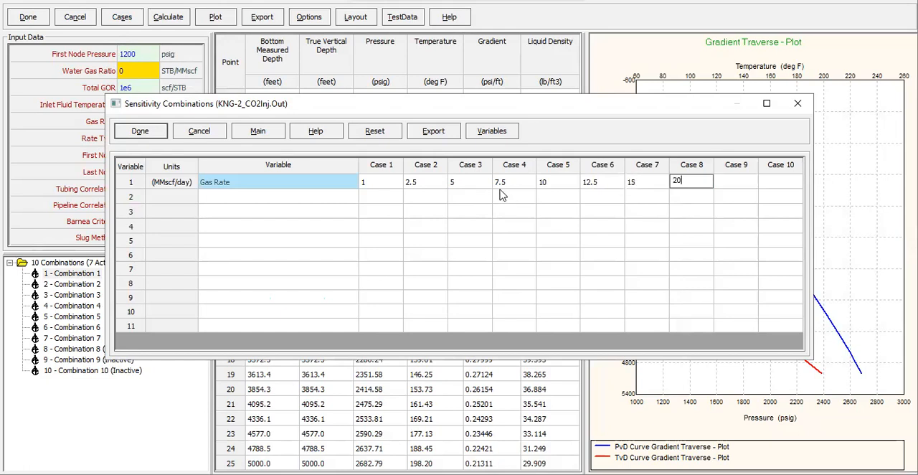
pyautogui.write('20')
pyautogui.click(502, 195)
pyautogui.click(155, 131)
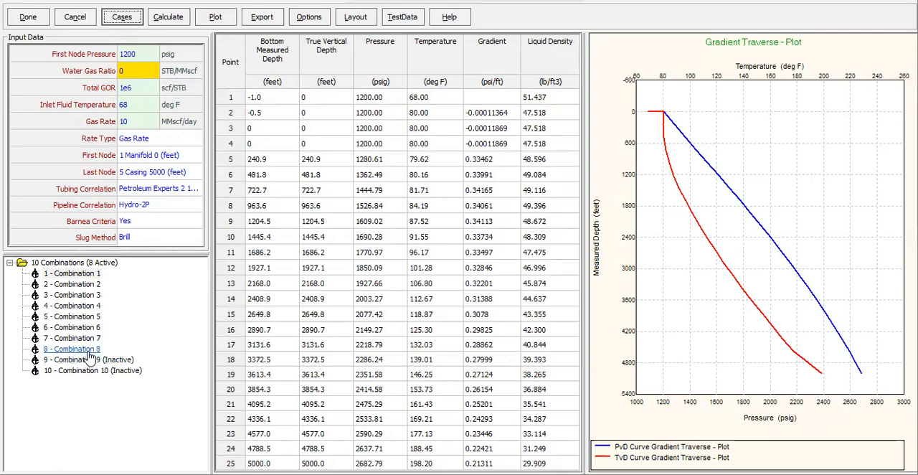
# - Calculate the gradient traverse for the gas rate cases, check the case list, and display the results of Combination 4
pyautogui.click(183, 20)
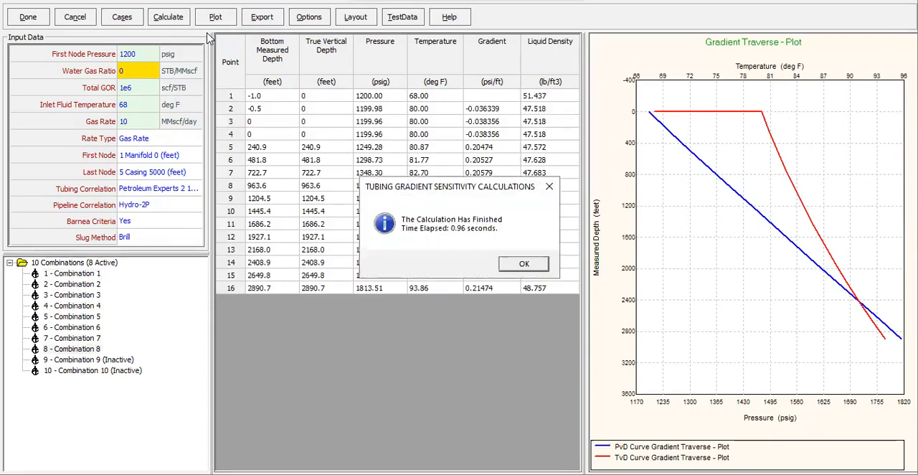
pyautogui.click(524, 264)
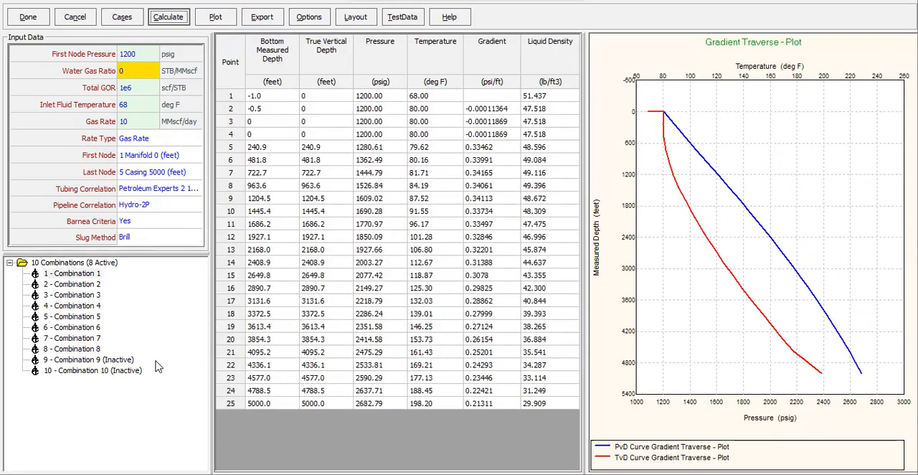
pyautogui.click(121, 19)
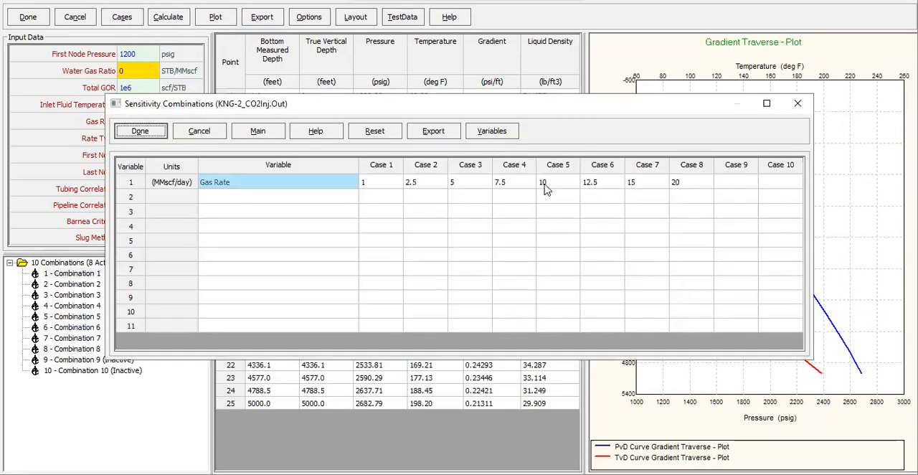
pyautogui.click(516, 188)
pyautogui.click(797, 103)
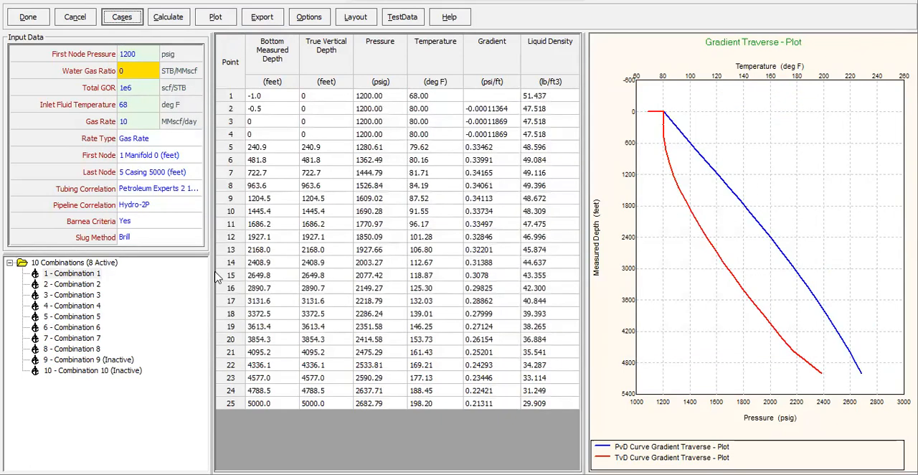
pyautogui.click(101, 307)
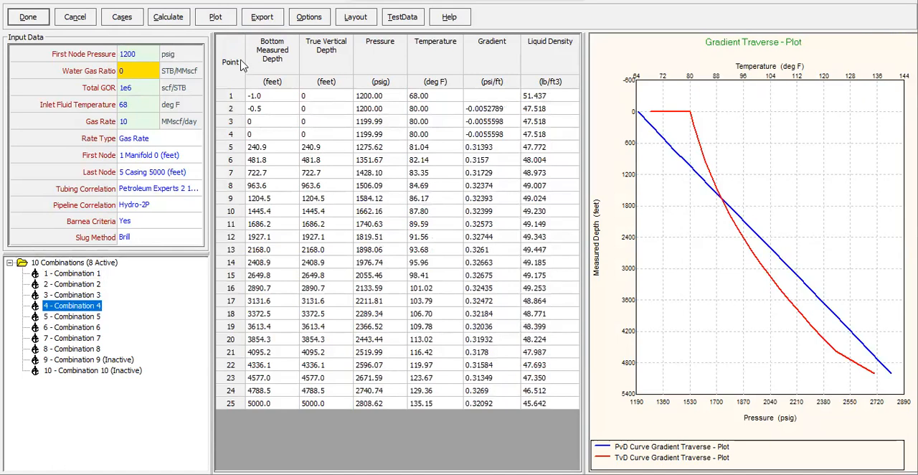
# - Recalculate the gradient cases and plot Pressure and Temperature against Bottom Measured Depth for Combinations 1 to 8
pyautogui.click(184, 18)
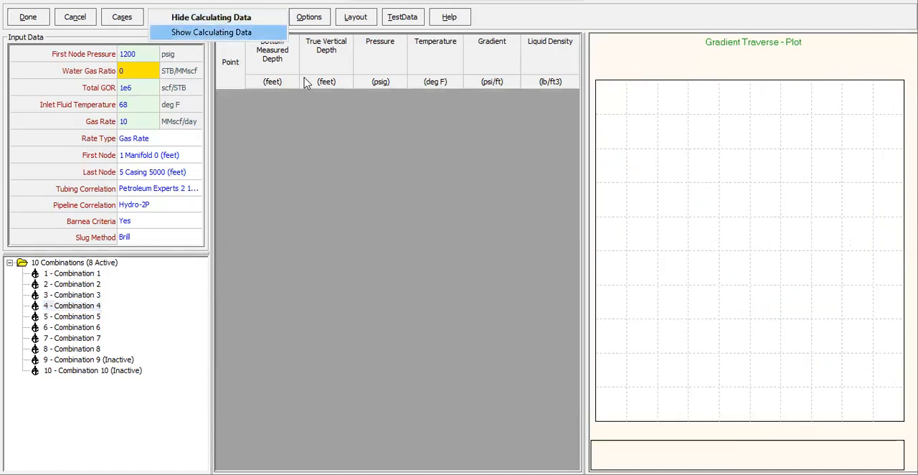
pyautogui.click(211, 32)
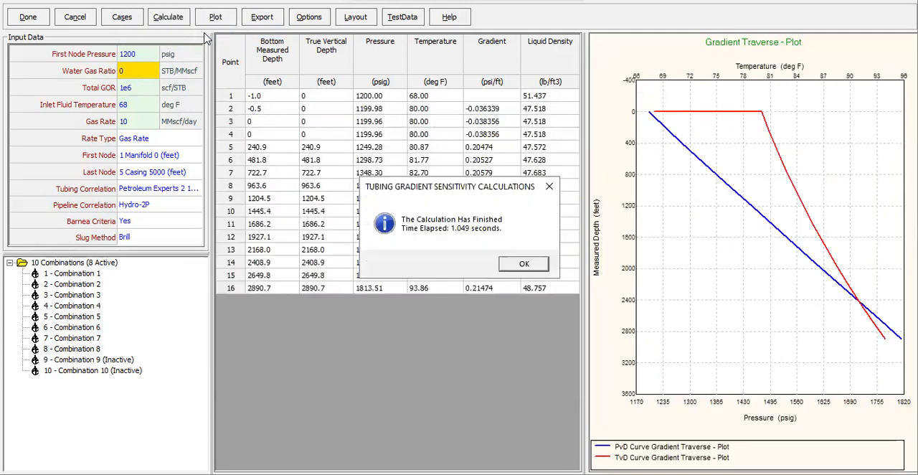
pyautogui.click(537, 268)
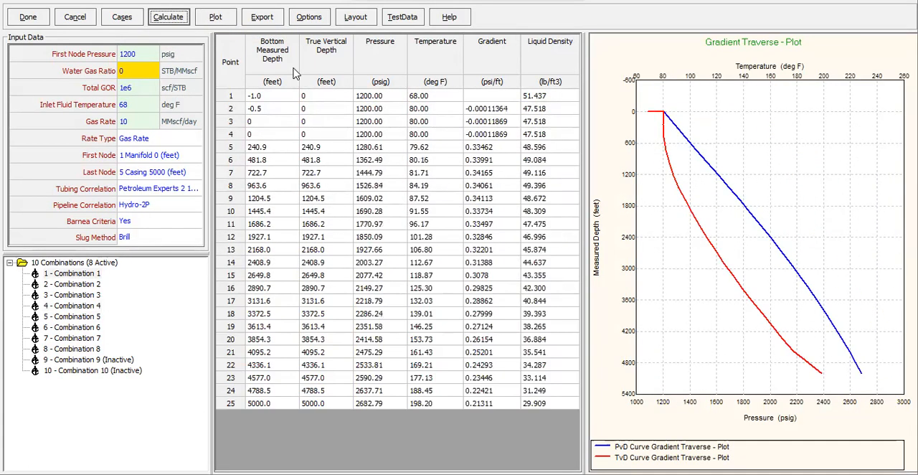
pyautogui.click(215, 20)
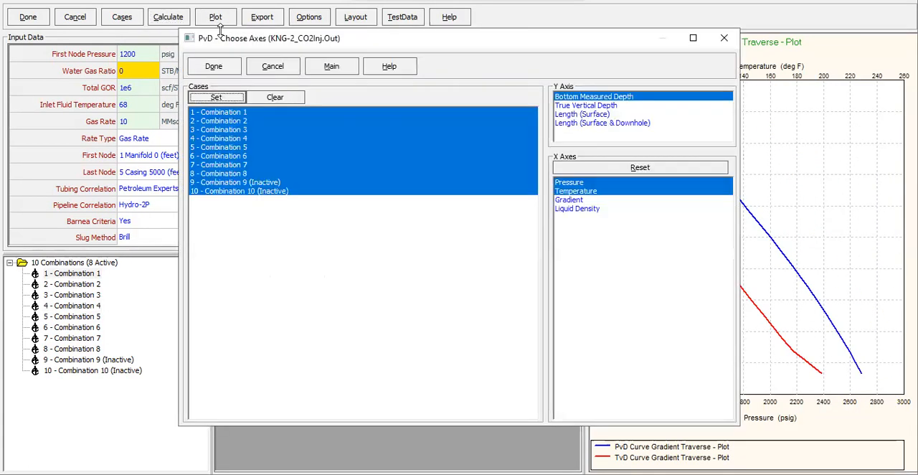
pyautogui.click(251, 191)
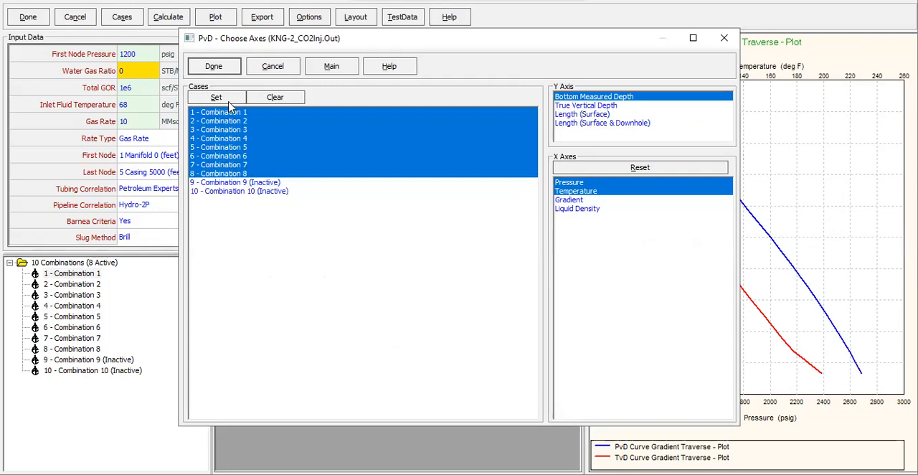
pyautogui.click(214, 67)
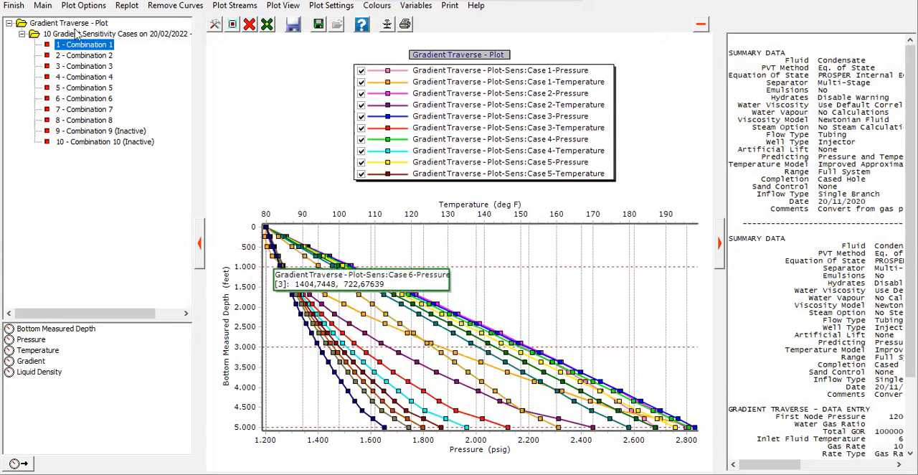
pyautogui.click(14, 5)
# - Copy the Pressure and Temperature columns of Combination 4 into the Well-2 sheet in Excel, starting at cell I23
pyautogui.click(80, 306)
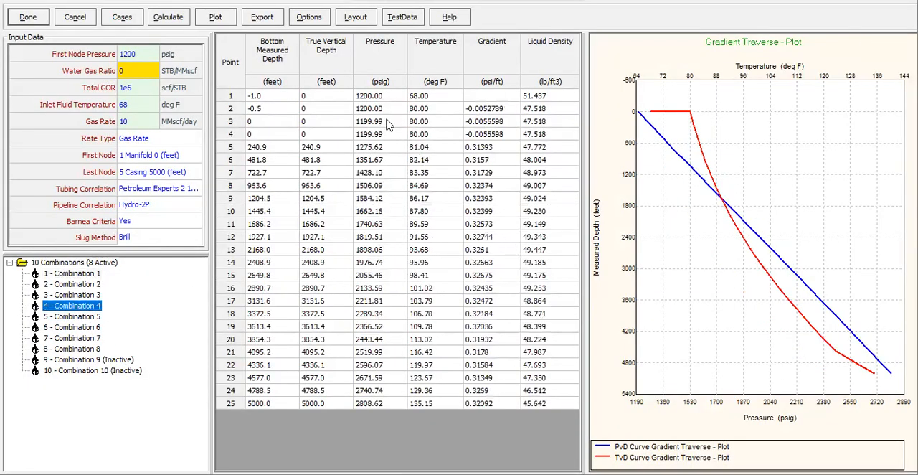
pyautogui.moveTo(387, 97); pyautogui.dragTo(443, 404)
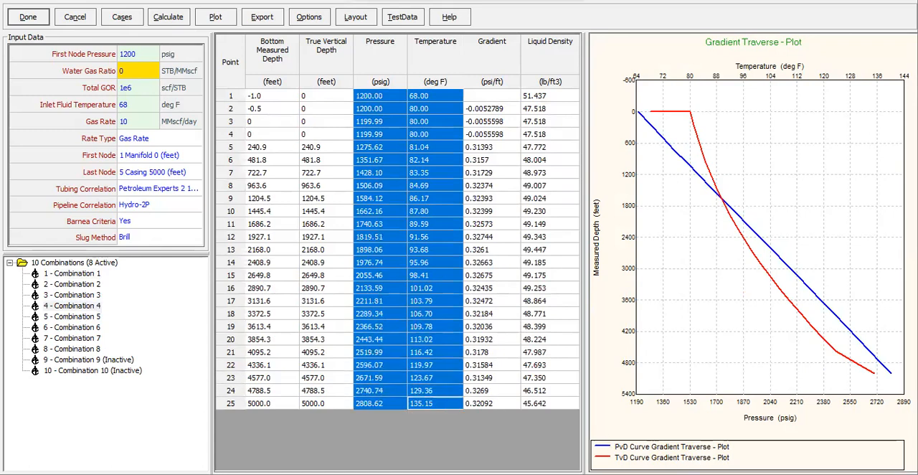
pyautogui.click(740, 472)
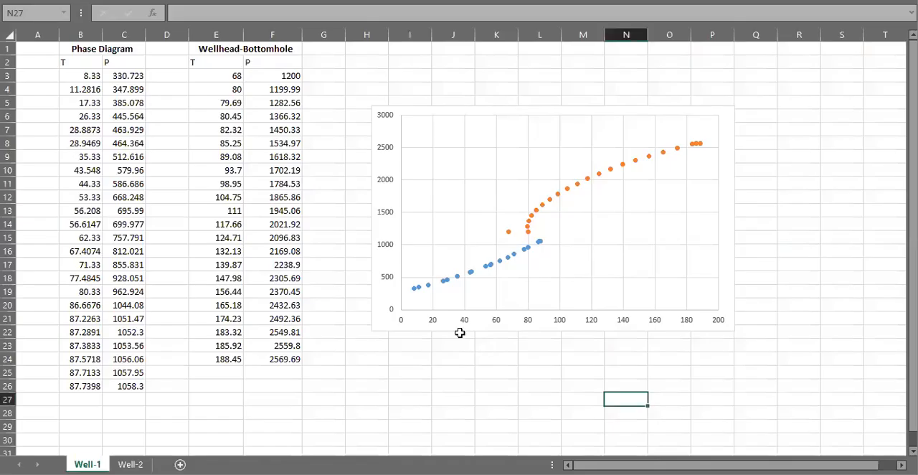
pyautogui.click(130, 464)
pyautogui.click(415, 347)
pyautogui.hotkey('ctrl', 'v')
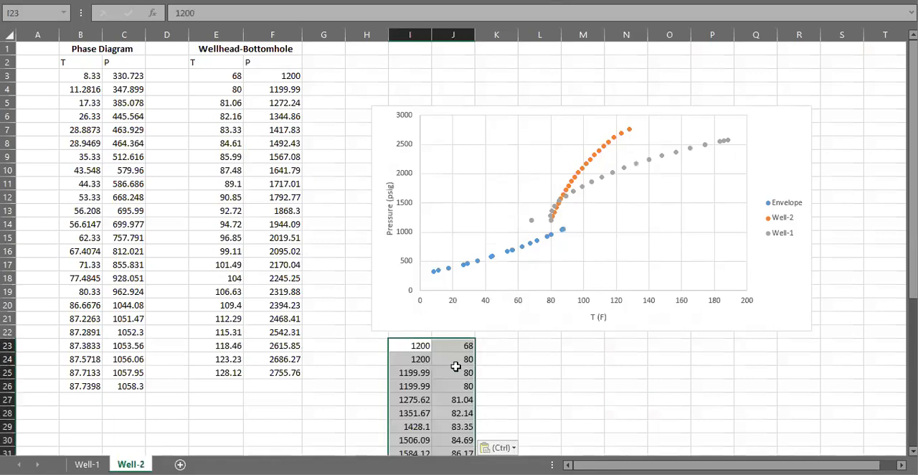
# - Move the pasted pressures to column K beside the temperatures, and copy the first 68 and 1200 pair over row 25
pyautogui.scroll(-1, 467, 359)
pyautogui.moveTo(419, 306); pyautogui.dragTo(510, 426)
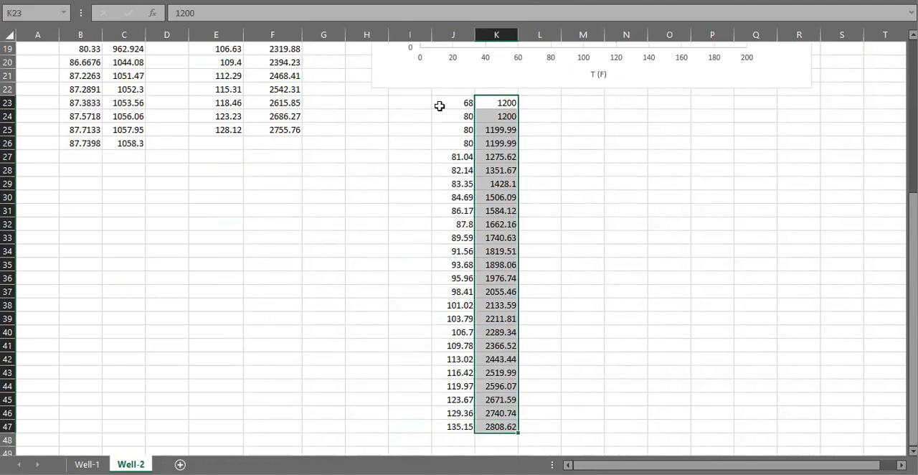
pyautogui.click(413, 120)
pyautogui.moveTo(413, 120); pyautogui.dragTo(564, 152)
pyautogui.moveTo(470, 102); pyautogui.dragTo(507, 100)
pyautogui.hotkey('ctrl', 'c')
pyautogui.click(467, 130)
pyautogui.hotkey('ctrl', 'v')
# - Copy the temperature and pressure block J25:K47 and paste it as values into the Wellhead-Bottomhole table from cell E3
pyautogui.moveTo(467, 130); pyautogui.dragTo(516, 426)
pyautogui.hotkey('ctrl', 'c')
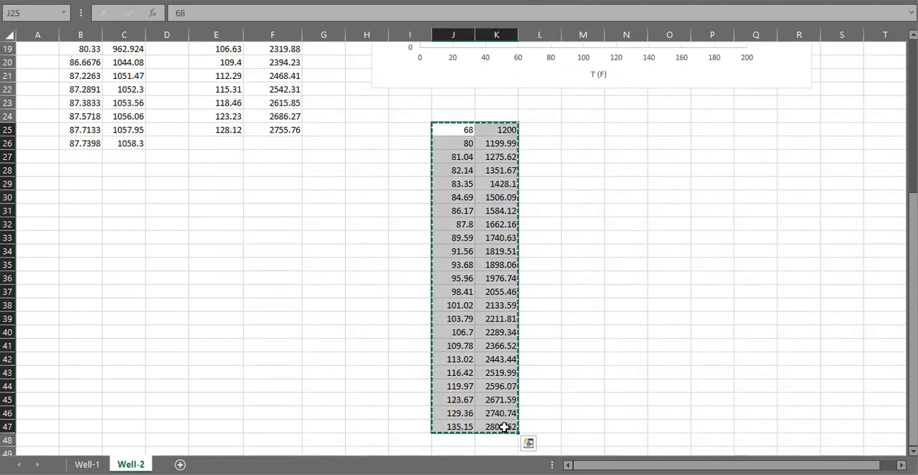
pyautogui.click(501, 427)
pyautogui.moveTo(501, 423); pyautogui.dragTo(454, 135)
pyautogui.scroll(6, 322, 259)
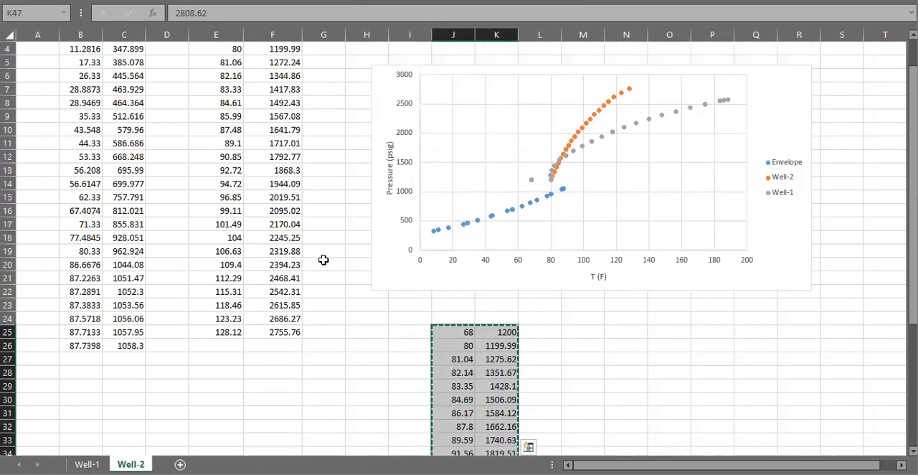
pyautogui.click(233, 82)
pyautogui.rightClick(234, 80)
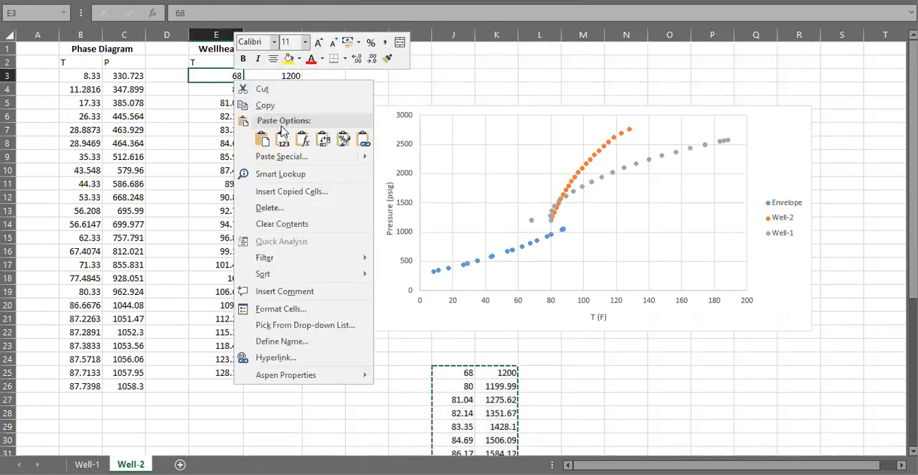
pyautogui.click(286, 135)
# - Clear the temporary temperature and pressure block, and compare the Well-1 sheet with the updated Well-2 chart
pyautogui.moveTo(462, 349); pyautogui.dragTo(527, 434)
pyautogui.click(582, 359)
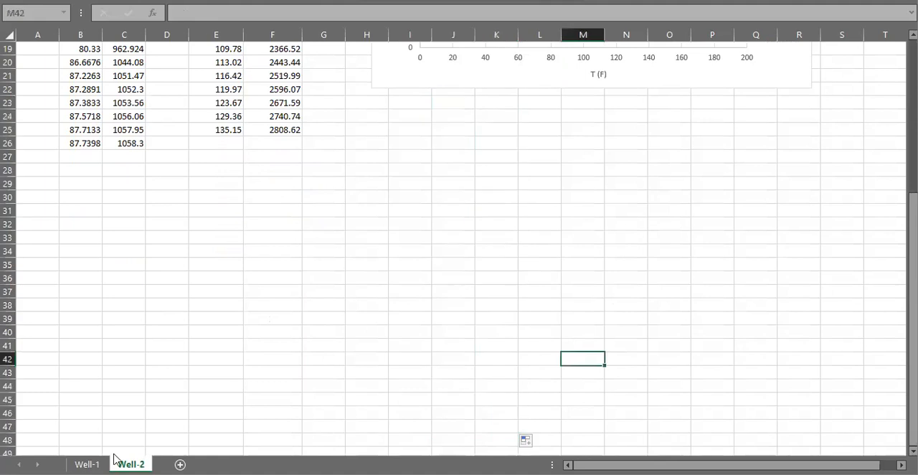
pyautogui.click(87, 463)
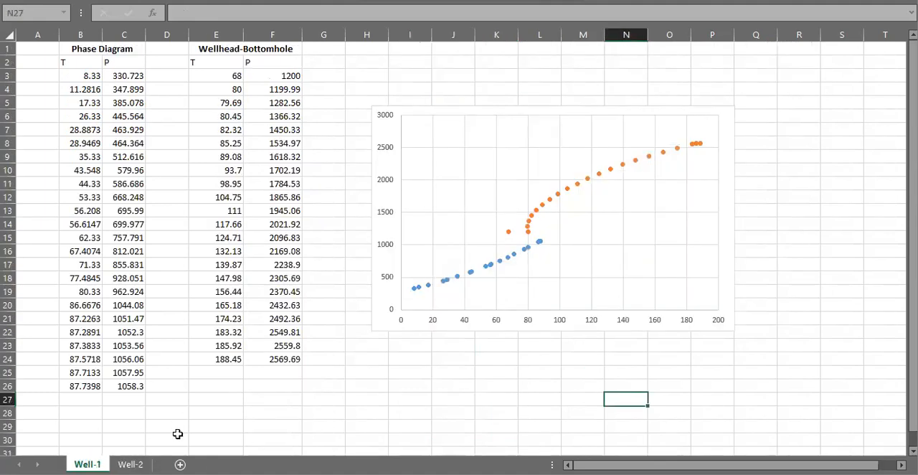
pyautogui.click(130, 465)
pyautogui.scroll(6, 659, 280)
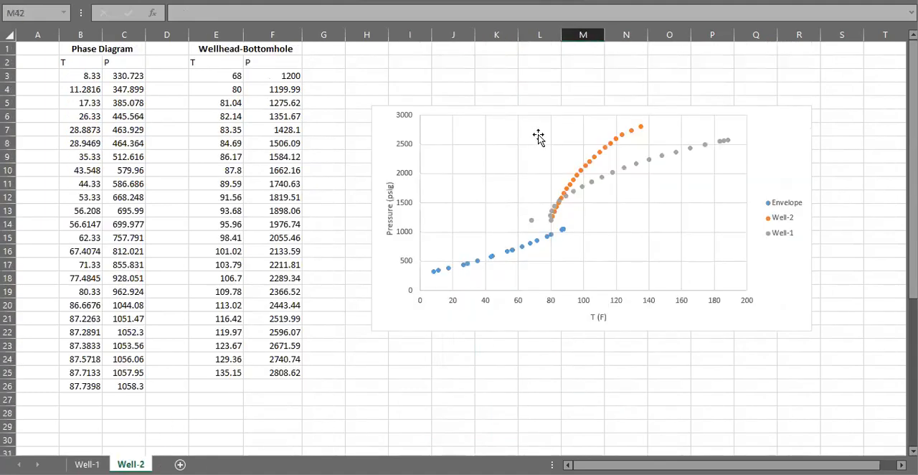
# - Switch to PROSPER, leave the Combination 4 gradient traverse results, and return to the Well-2 sheet in Excel
pyautogui.click(540, 86)
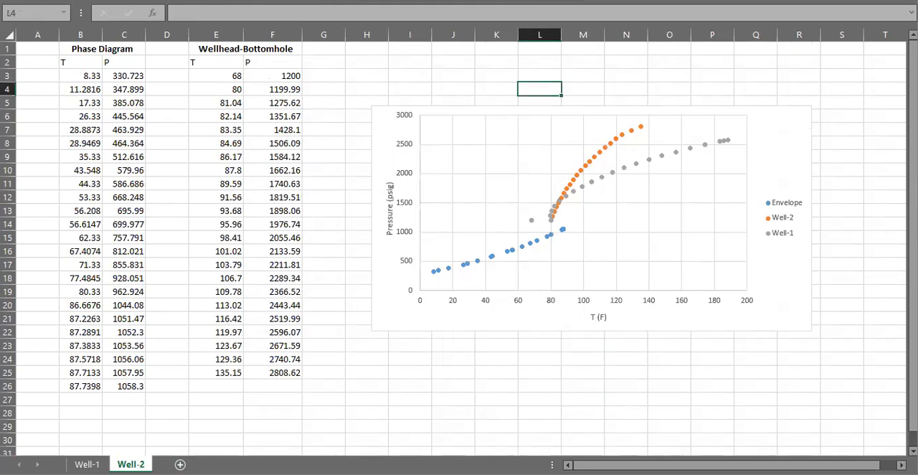
pyautogui.click(626, 473)
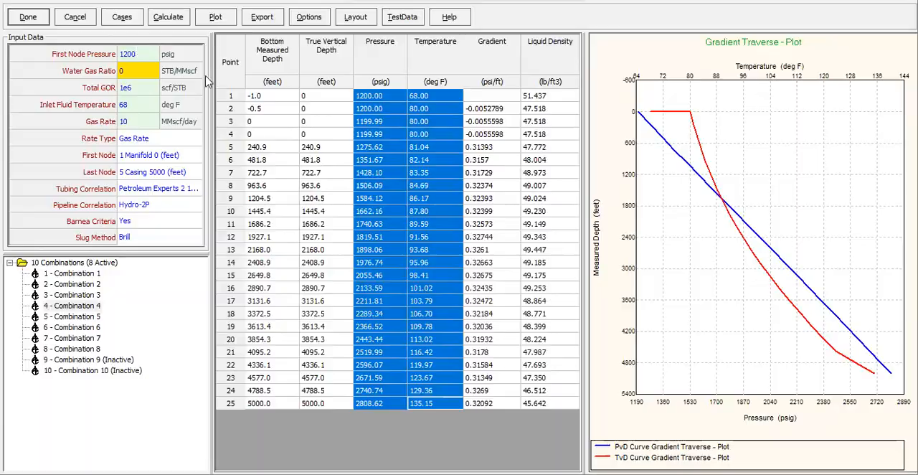
pyautogui.click(71, 19)
pyautogui.click(195, 8)
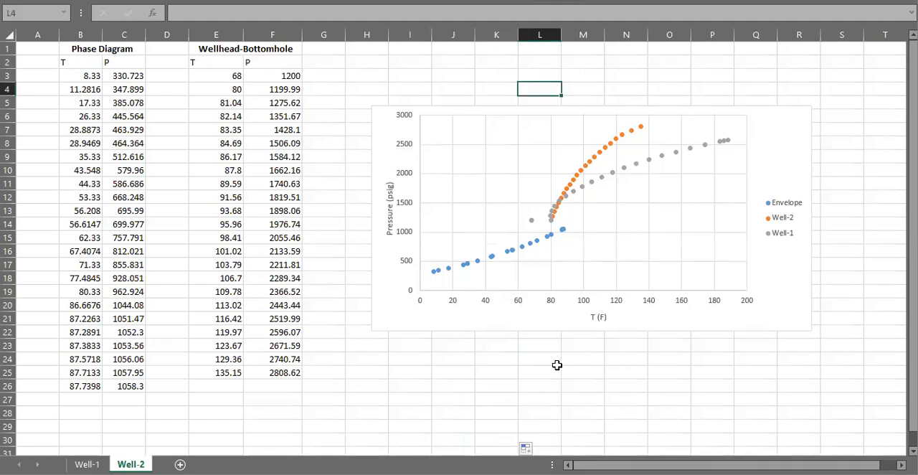
# - Compare the wellhead-to-bottomhole pressure-temperature curves on the Well-1 and Well-2 sheets against the CO2 phase envelope
pyautogui.click(94, 463)
pyautogui.click(122, 463)
pyautogui.click(102, 461)
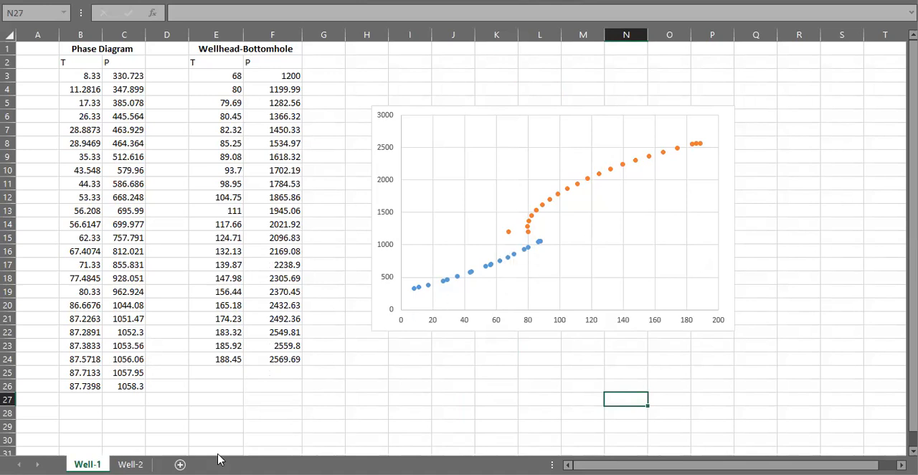
pyautogui.click(140, 464)
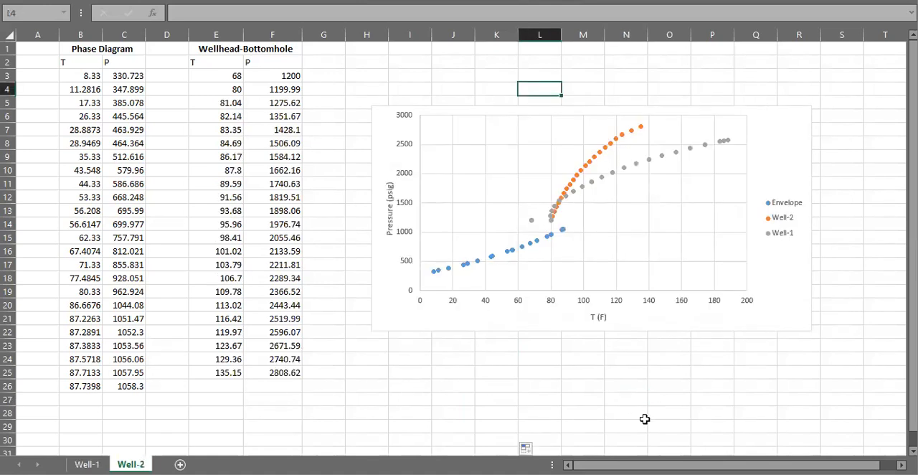
pyautogui.moveTo(785, 460); pyautogui.dragTo(721, 459)
pyautogui.click(87, 464)
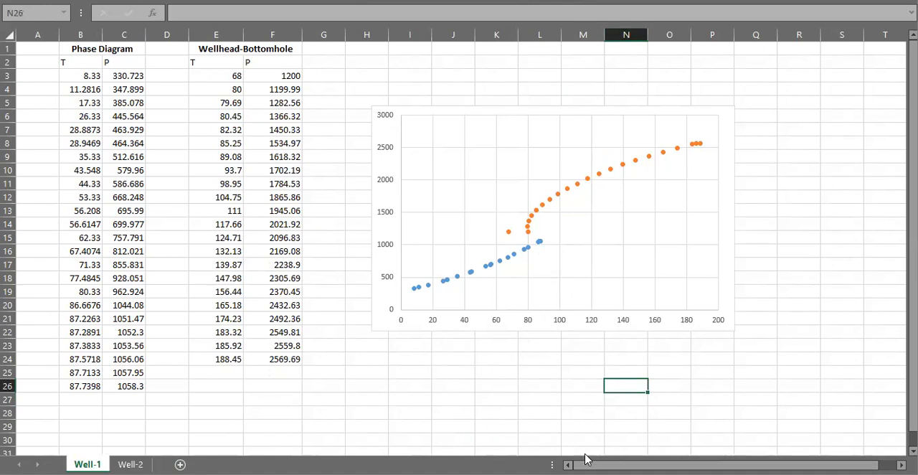
pyautogui.click(381, 474)
pyautogui.click(432, 427)
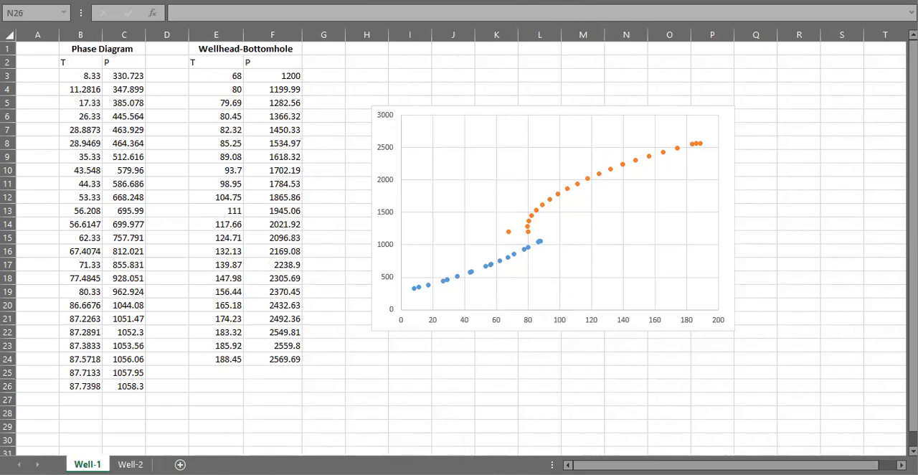